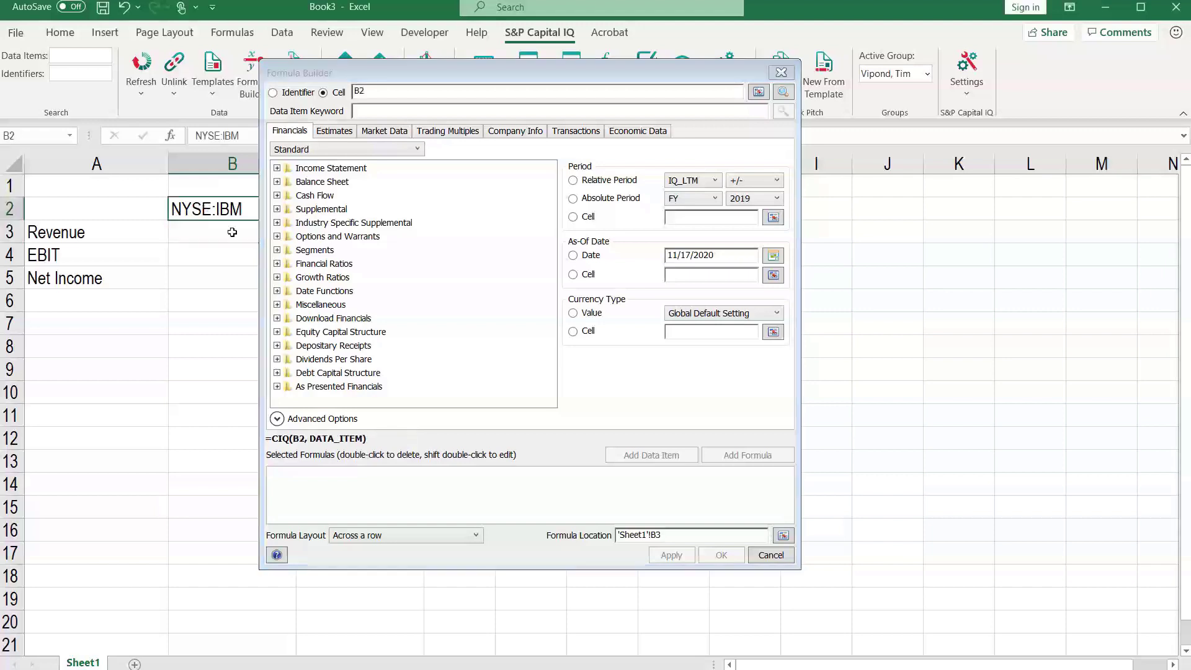
# Choose the Total Revenue item from the Income Statement data and use the absolute period FY 2019.
pyautogui.click(378, 109)
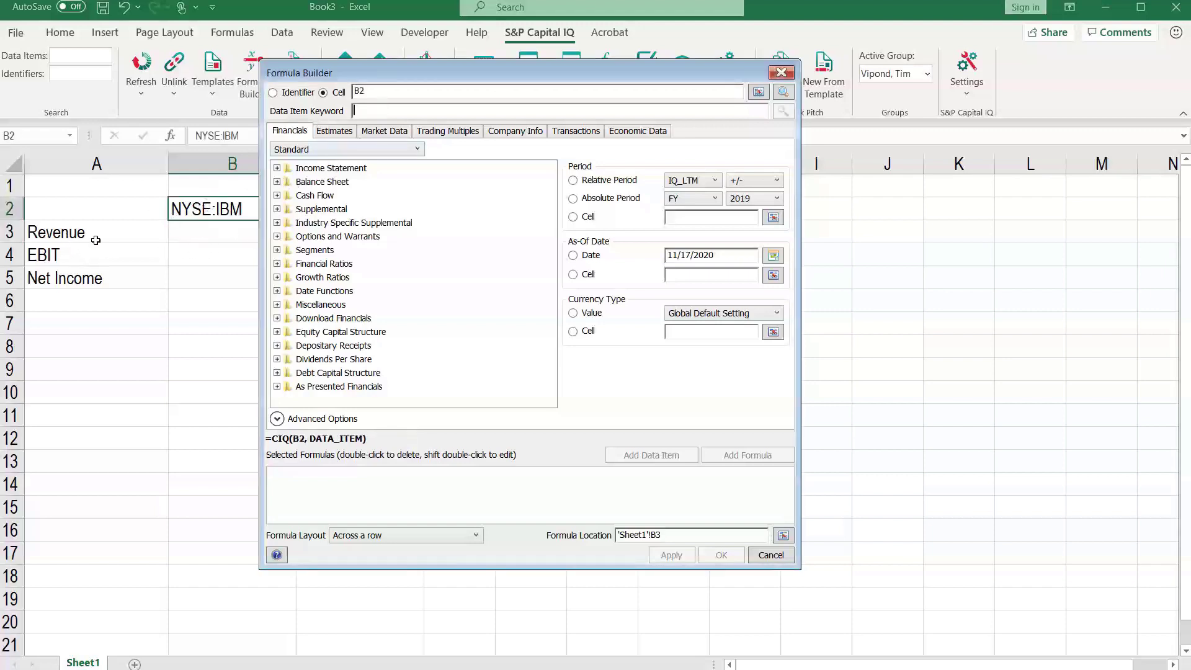
pyautogui.click(278, 168)
pyautogui.click(313, 182)
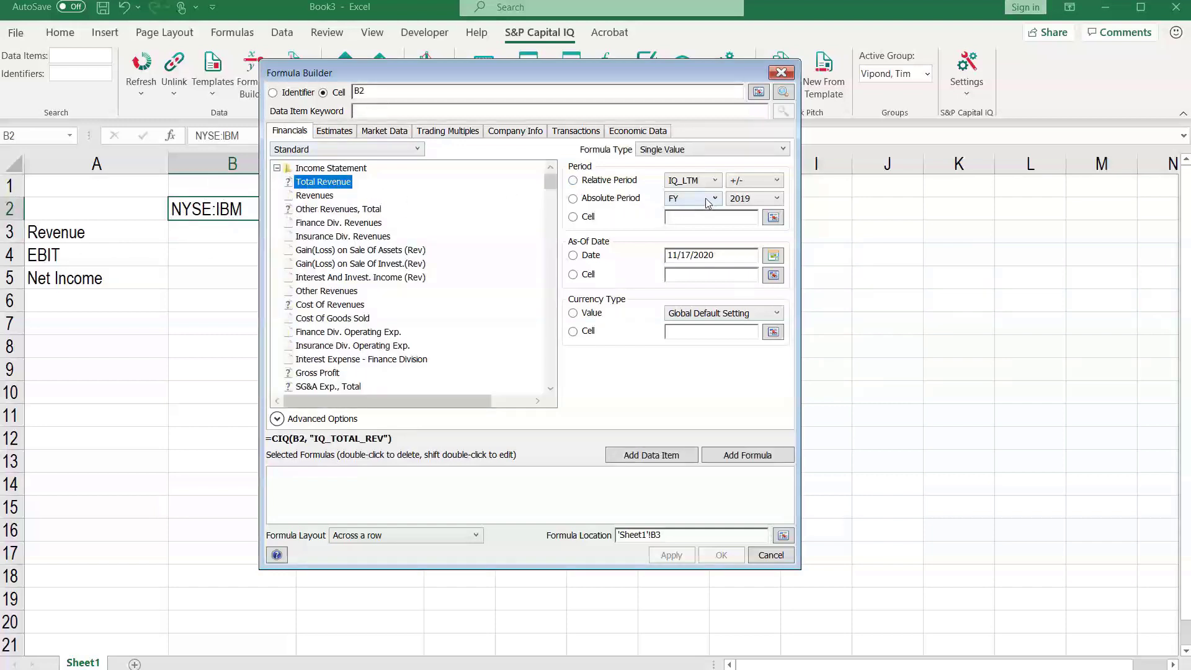
pyautogui.click(620, 199)
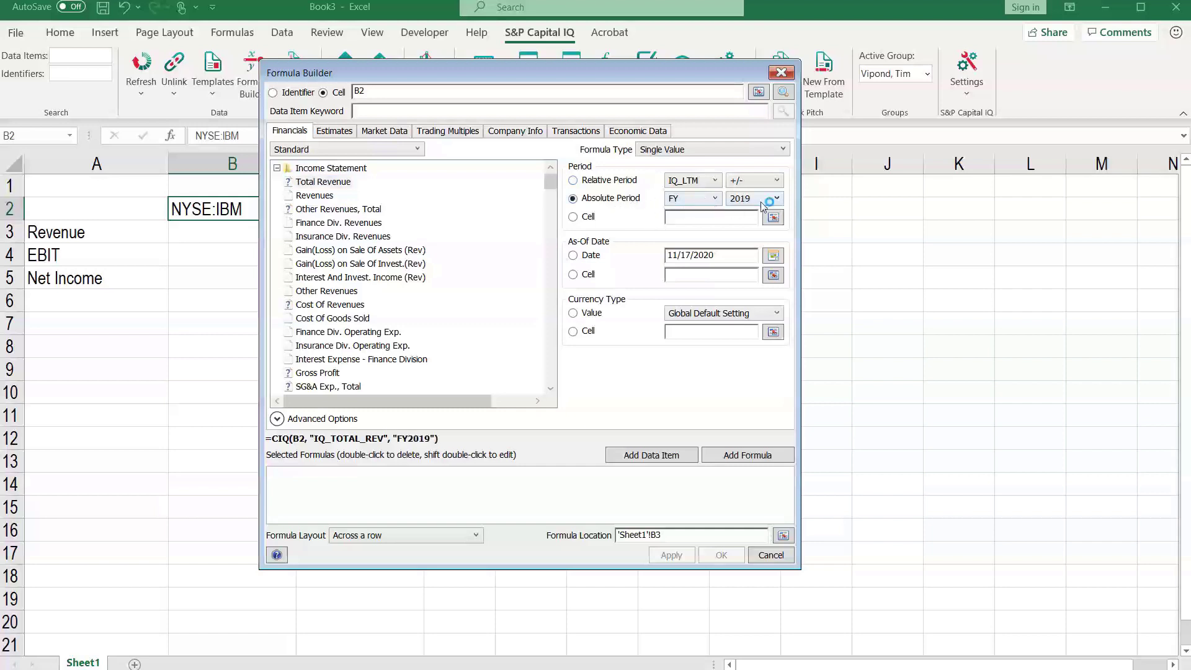
# Apply the as-of date 11/17/2020 and the Global Default Setting currency, then add the formula and insert it in B3.
pyautogui.click(574, 258)
pyautogui.click(573, 314)
pyautogui.click(731, 457)
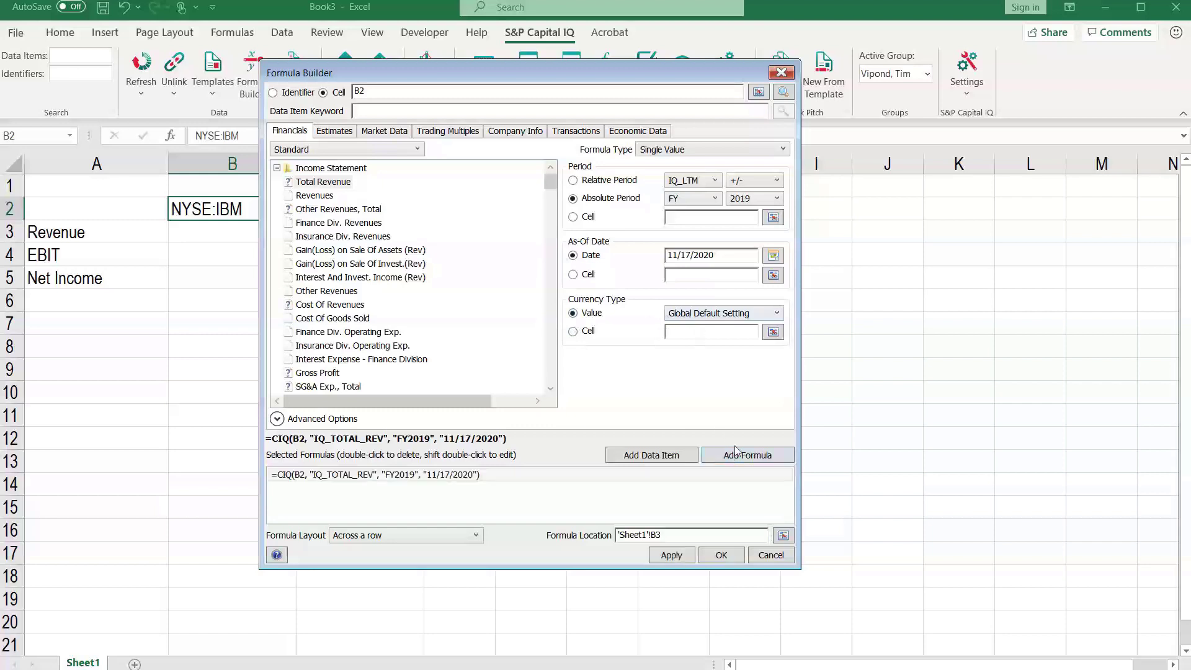
pyautogui.click(725, 555)
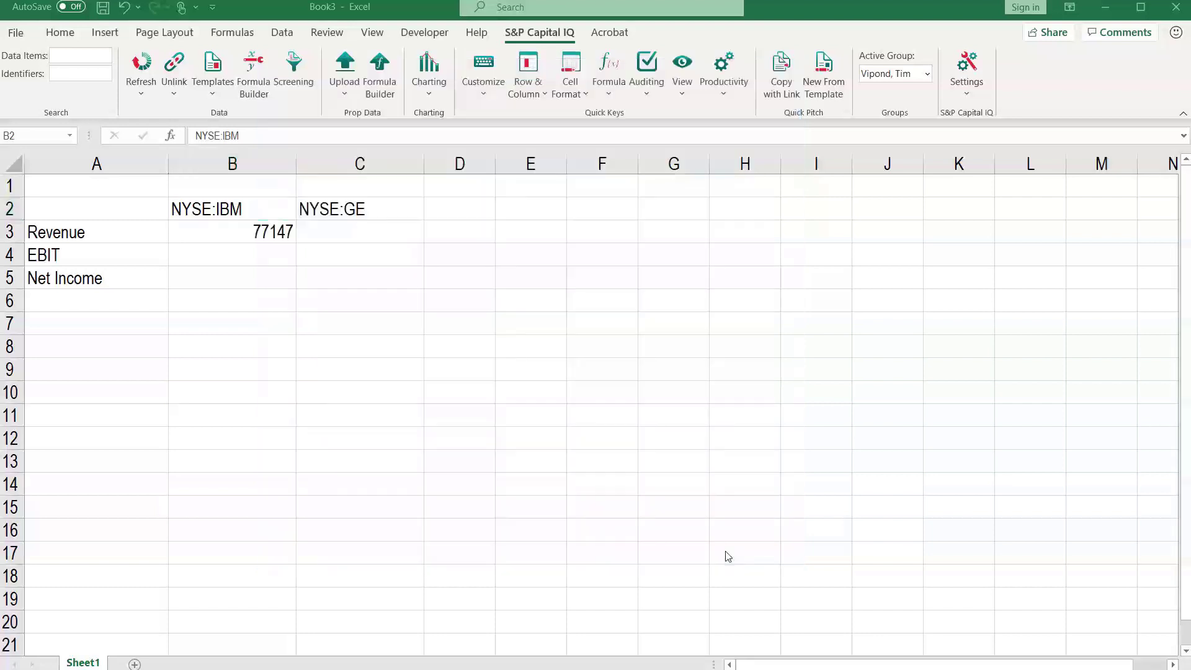
# Fill the revenue formula from B3 across to C3 for NYSE:GE.
pyautogui.click(256, 238)
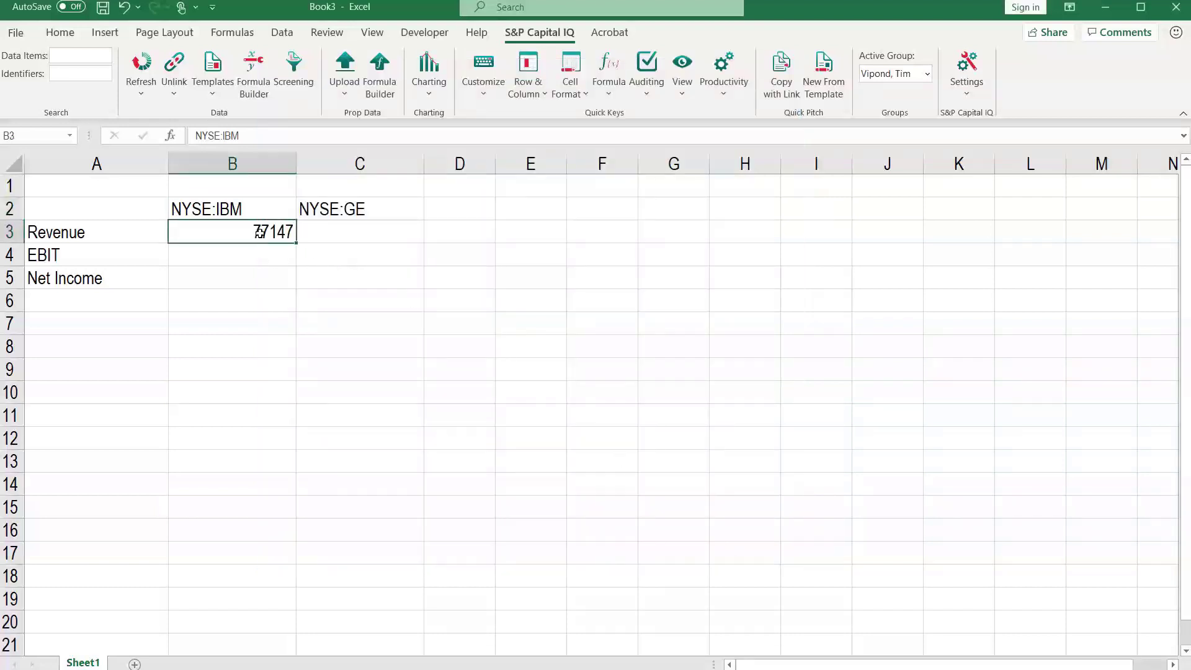
pyautogui.keyDown('shift'); pyautogui.click(335, 230); pyautogui.keyUp('shift')
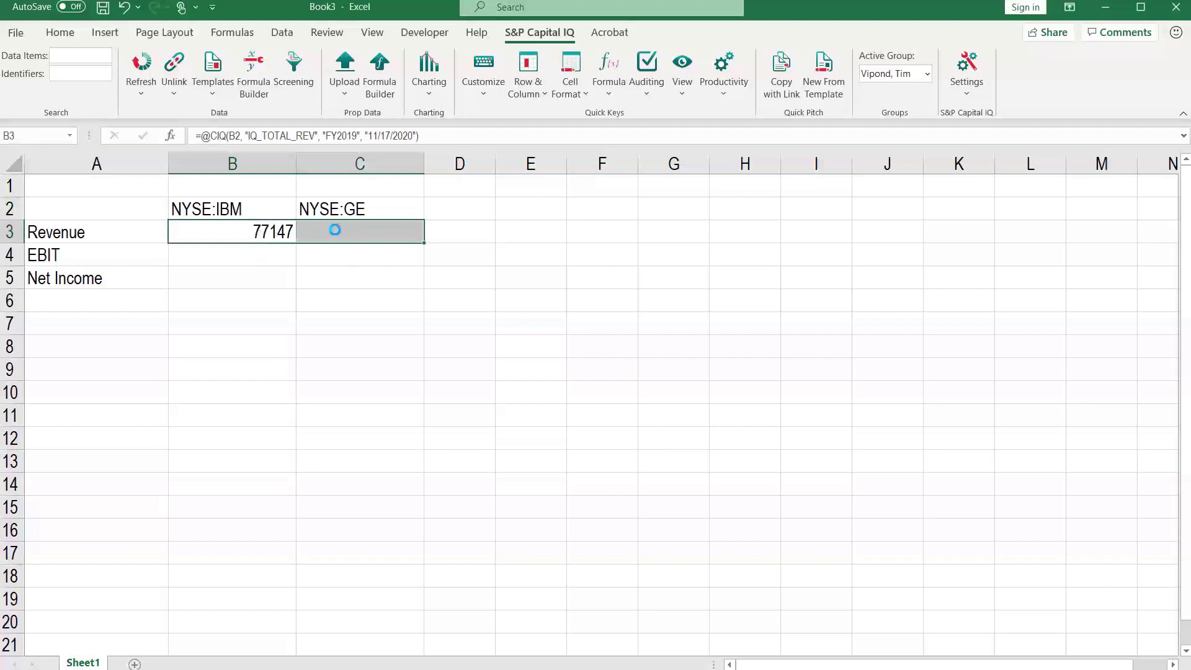
pyautogui.hotkey('ctrl', 'r')
# Compare the revenue formulas in B3 and C3, checking which ticker cell each one references.
pyautogui.click(333, 235)
pyautogui.doubleClick(333, 234)
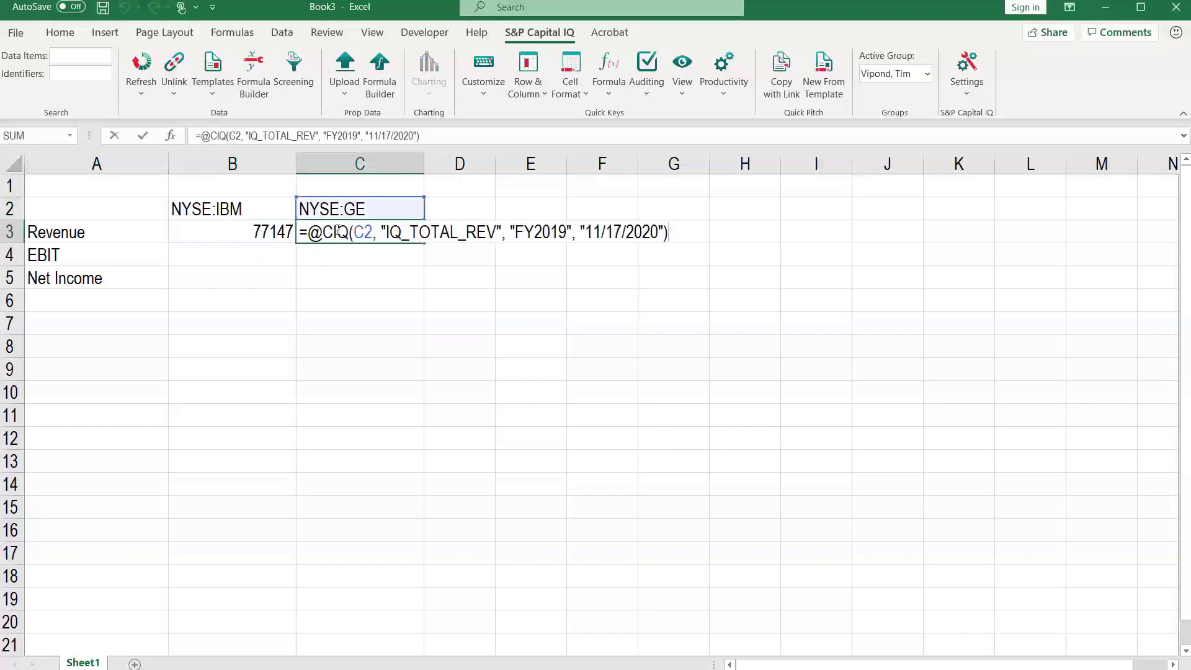
pyautogui.press('Escape')
pyautogui.press('Left')
pyautogui.press('F2')
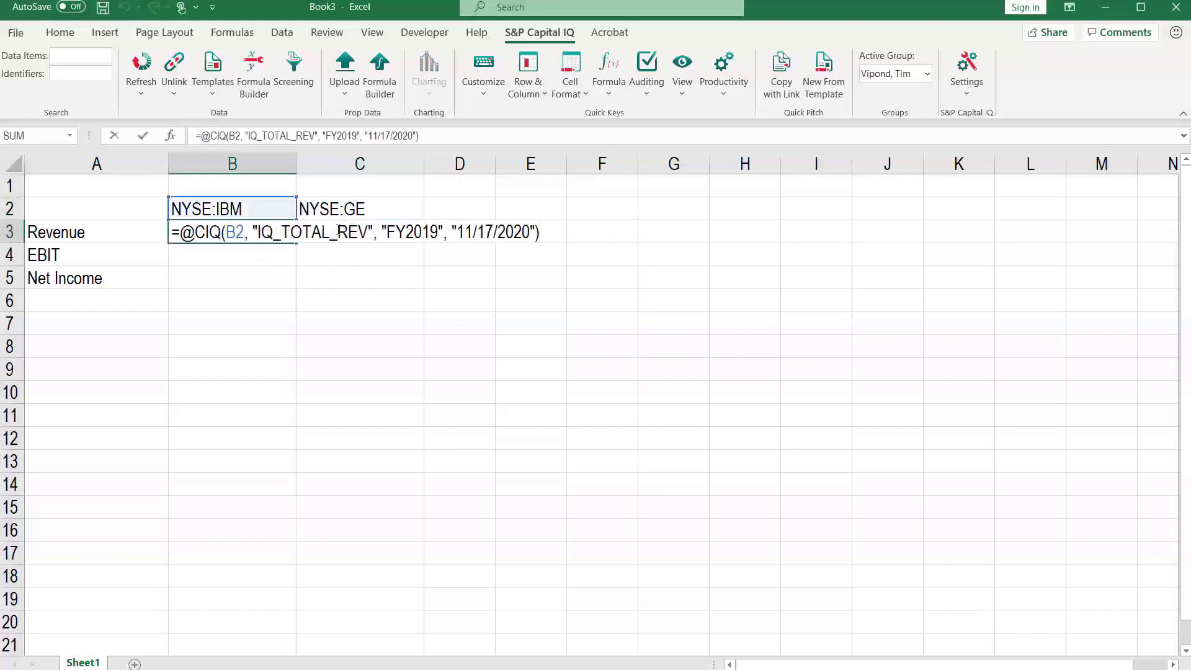
pyautogui.press('Escape')
pyautogui.press('Right')
pyautogui.press('F2')
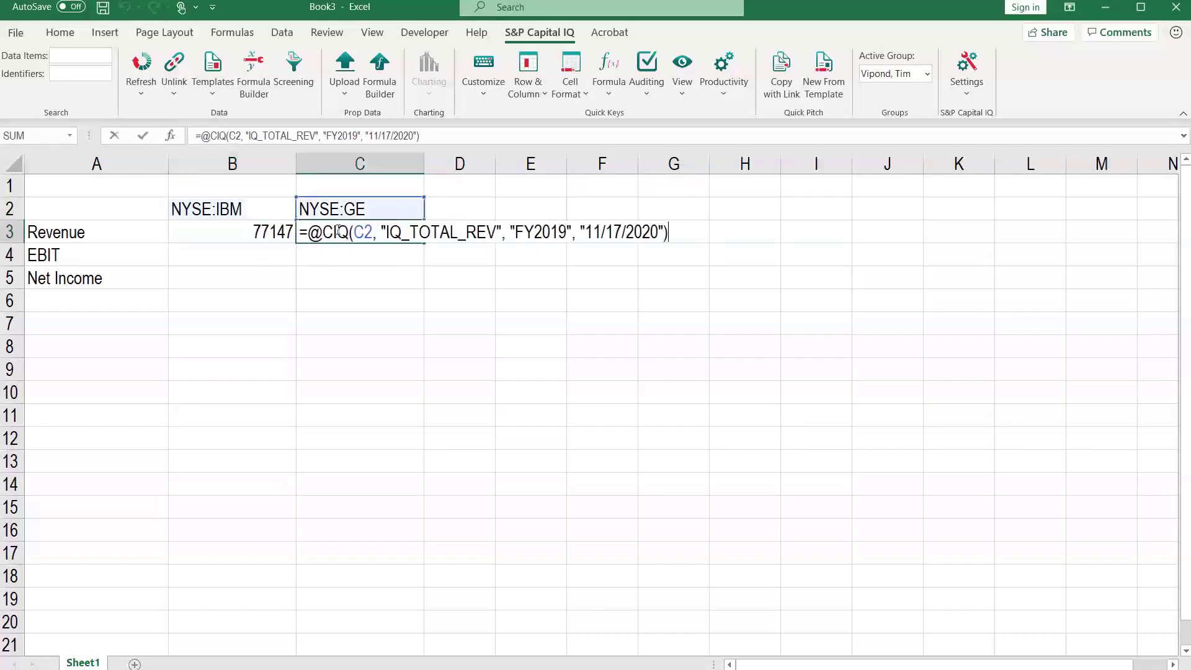
pyautogui.press('Escape')
pyautogui.press('Left')
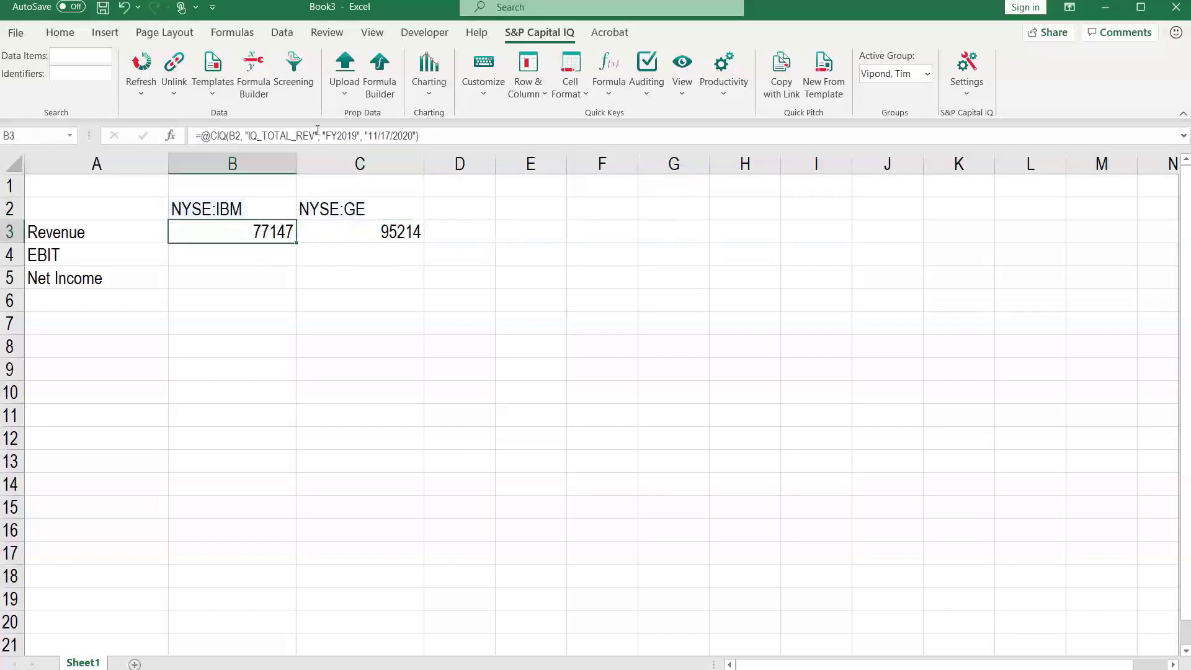
pyautogui.press('F2')
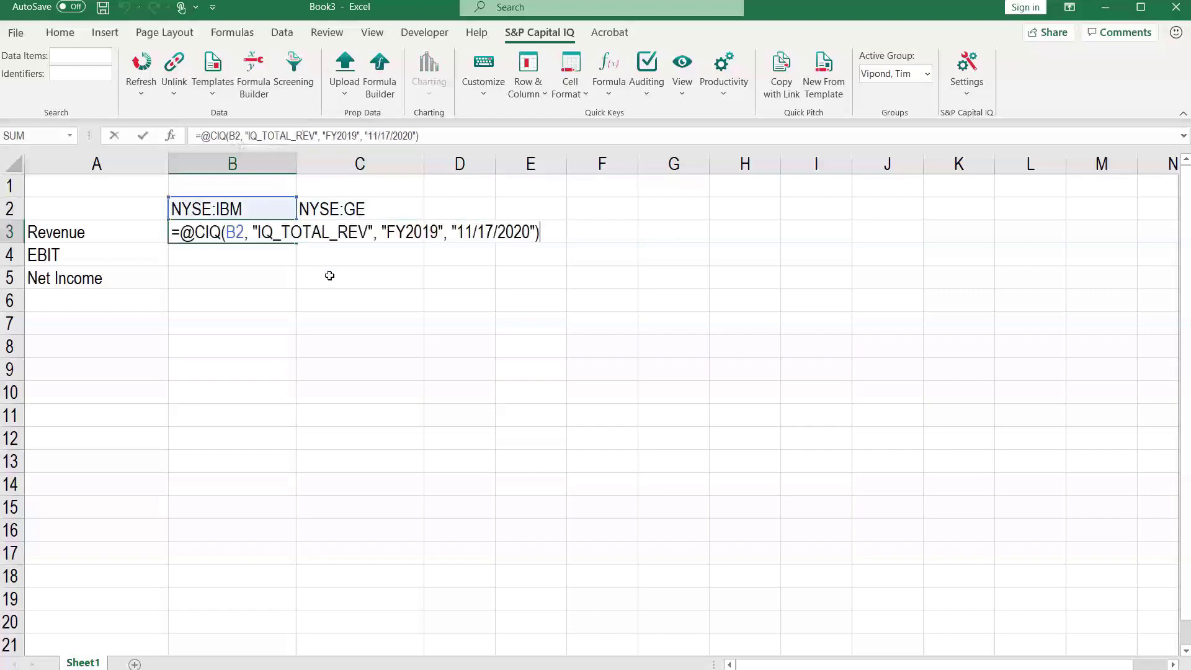
pyautogui.hotkey('ctrl', 'Return')
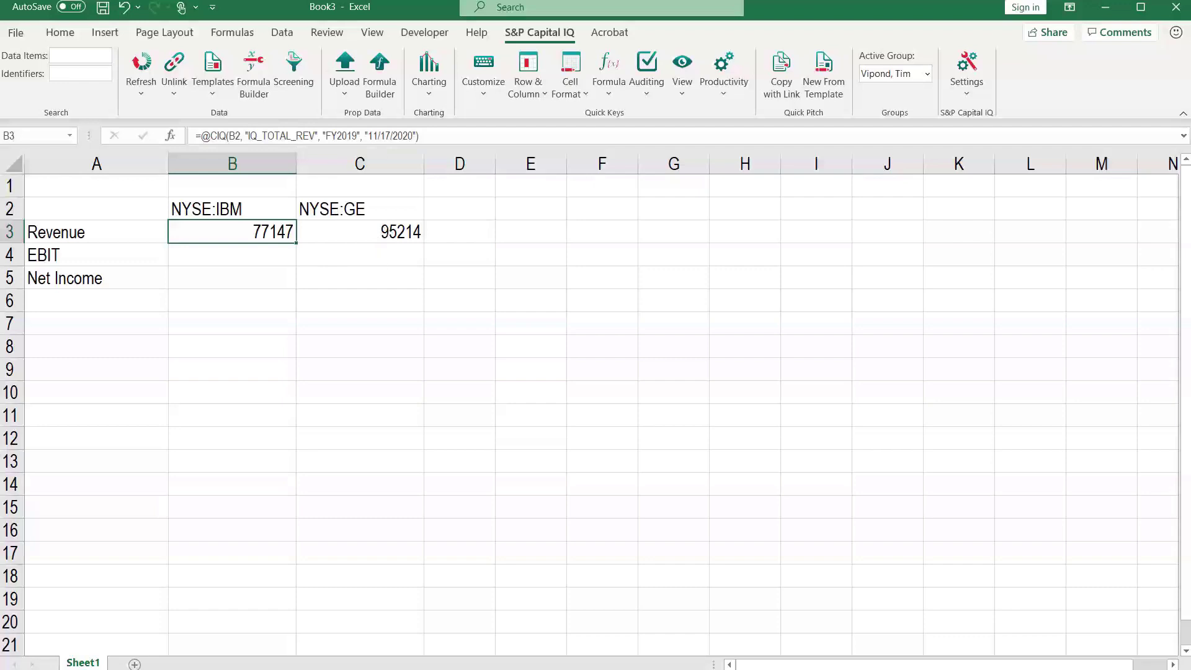
# Copy the item code IQ_TOTAL_REV out of B3's formula and replace the Revenue label in A3 with it.
pyautogui.doubleClick(255, 231)
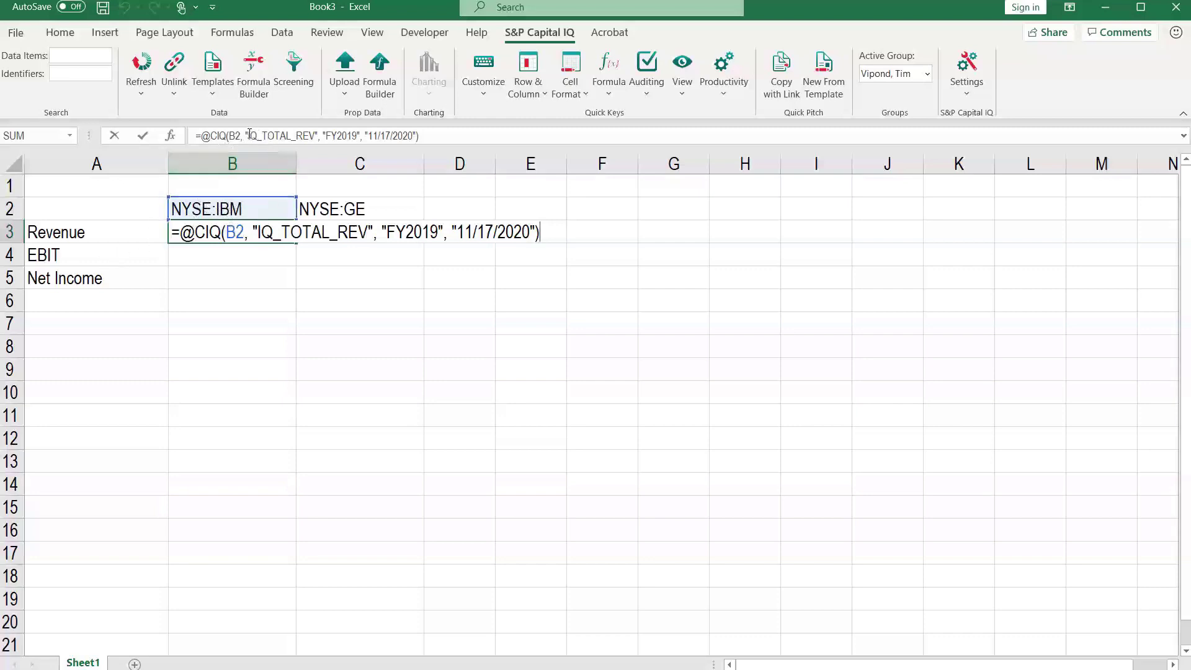
pyautogui.moveTo(250, 135); pyautogui.dragTo(318, 135)
pyautogui.hotkey('ctrl', 'c')
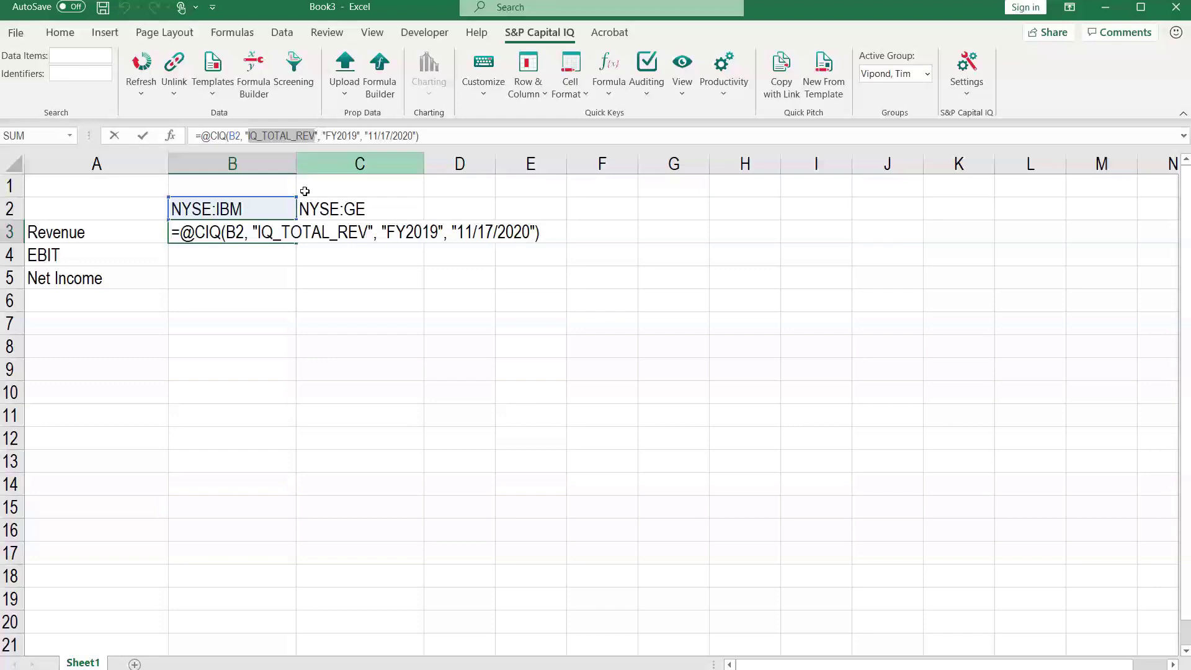
pyautogui.hotkey('ctrl', 'Return')
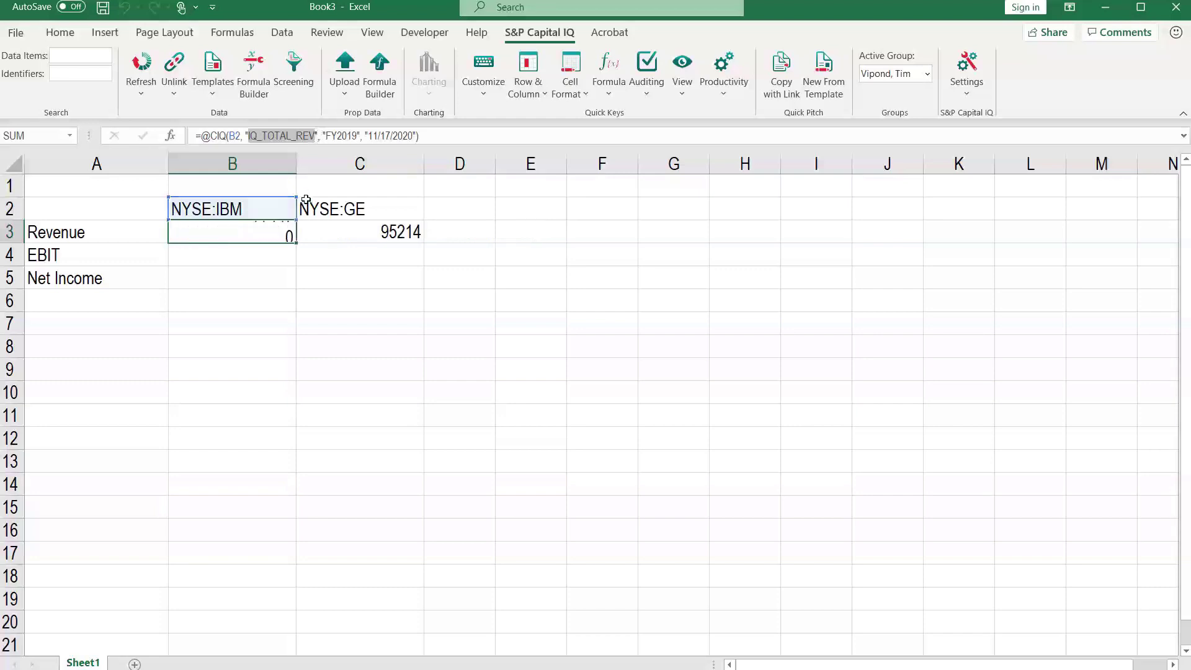
pyautogui.click(103, 236)
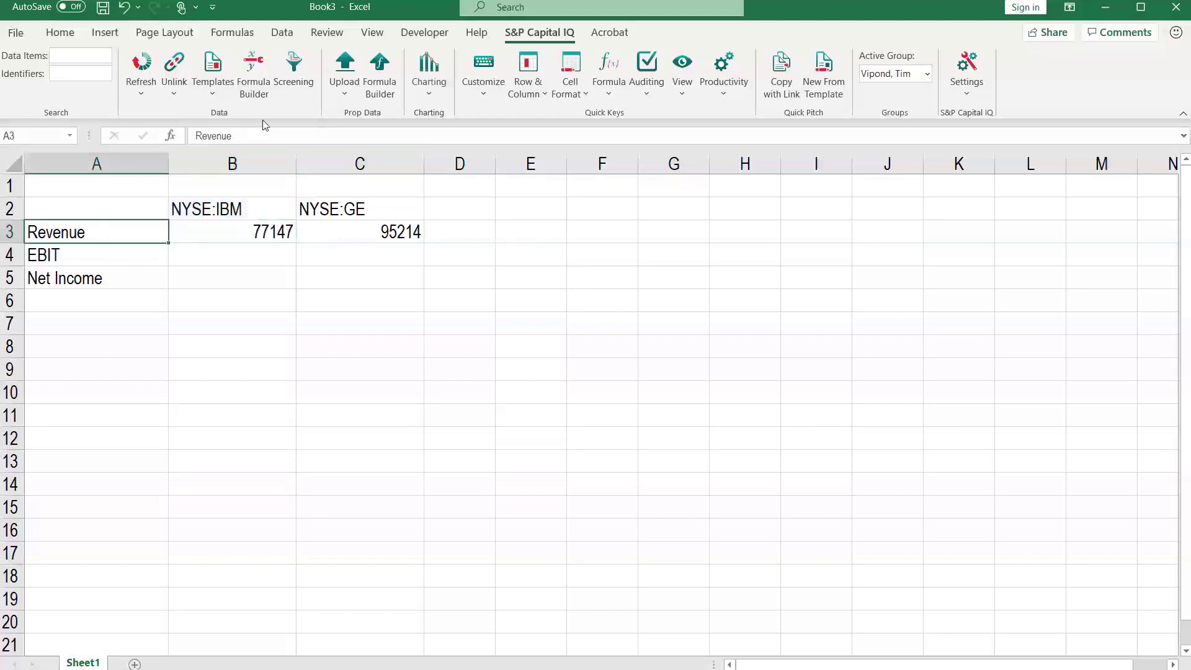
pyautogui.doubleClick(250, 136)
pyautogui.hotkey('ctrl', 'v')
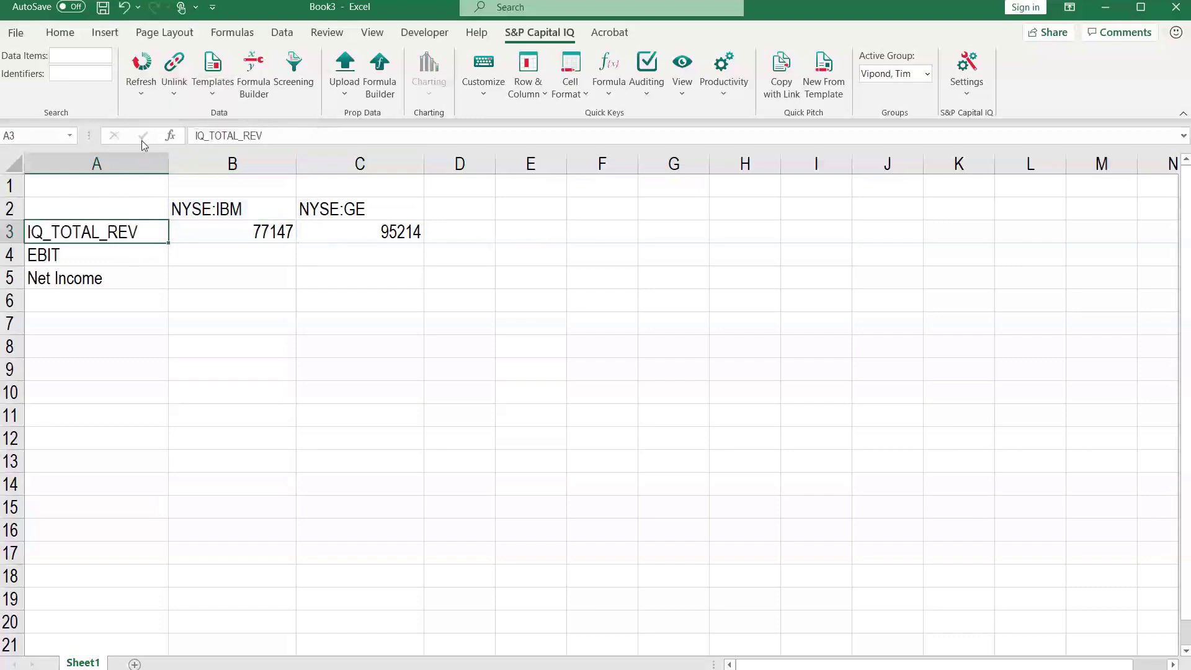
pyautogui.click(142, 140)
# Replace the hard-coded "IQ_TOTAL_REV" in B3's formula with the column-locked reference $A3, and fill the formula across to C3.
pyautogui.press('Right')
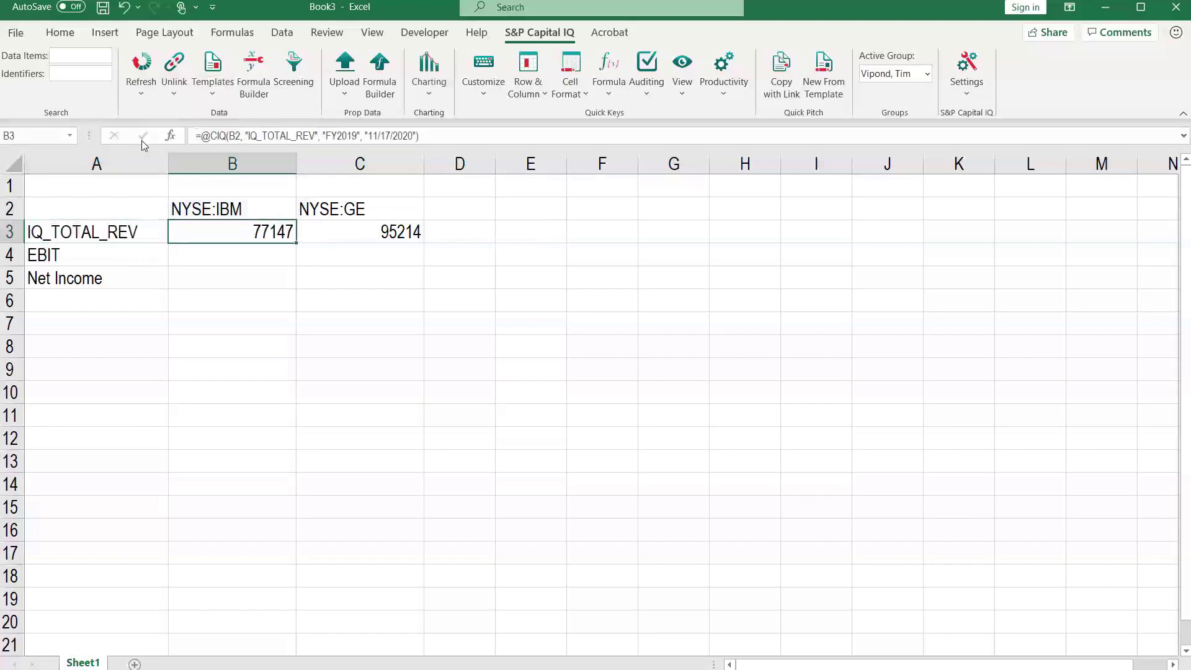
pyautogui.click(246, 135)
pyautogui.press('Delete')
pyautogui.press('Delete')
pyautogui.press('Delete')
pyautogui.press('Delete')
pyautogui.press('Delete')
pyautogui.press('Delete')
pyautogui.press('Delete')
pyautogui.press('Delete')
pyautogui.press('Delete')
pyautogui.press('Delete')
pyautogui.press('Delete')
pyautogui.press('Delete')
pyautogui.press('Delete')
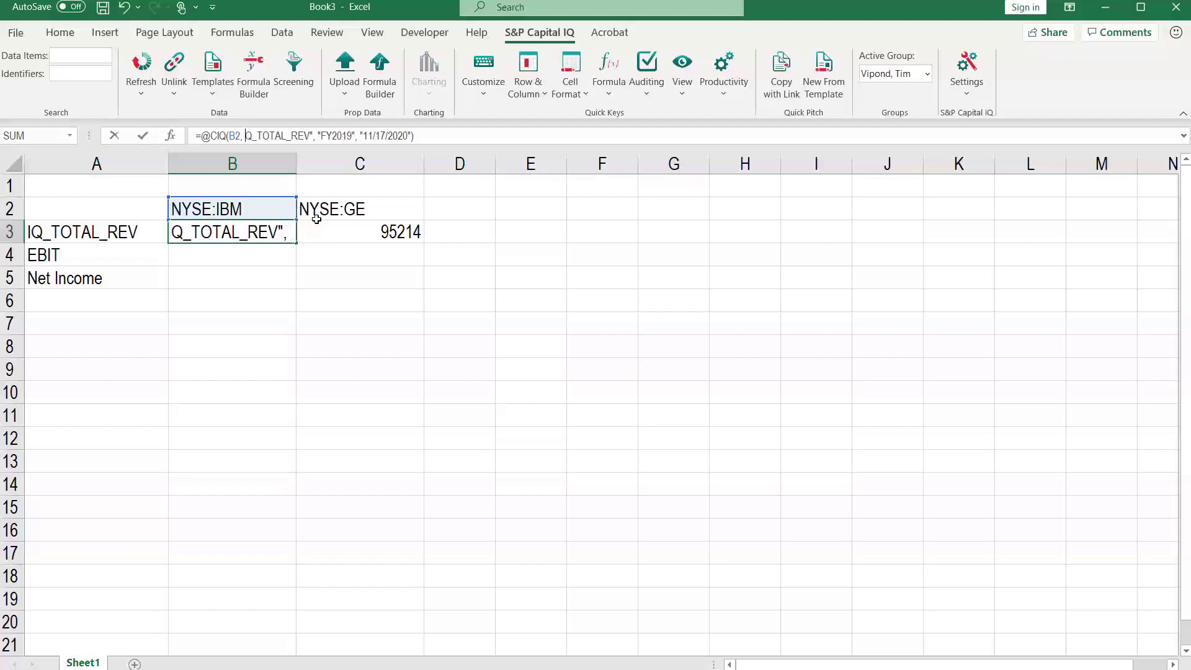
pyautogui.press('Delete')
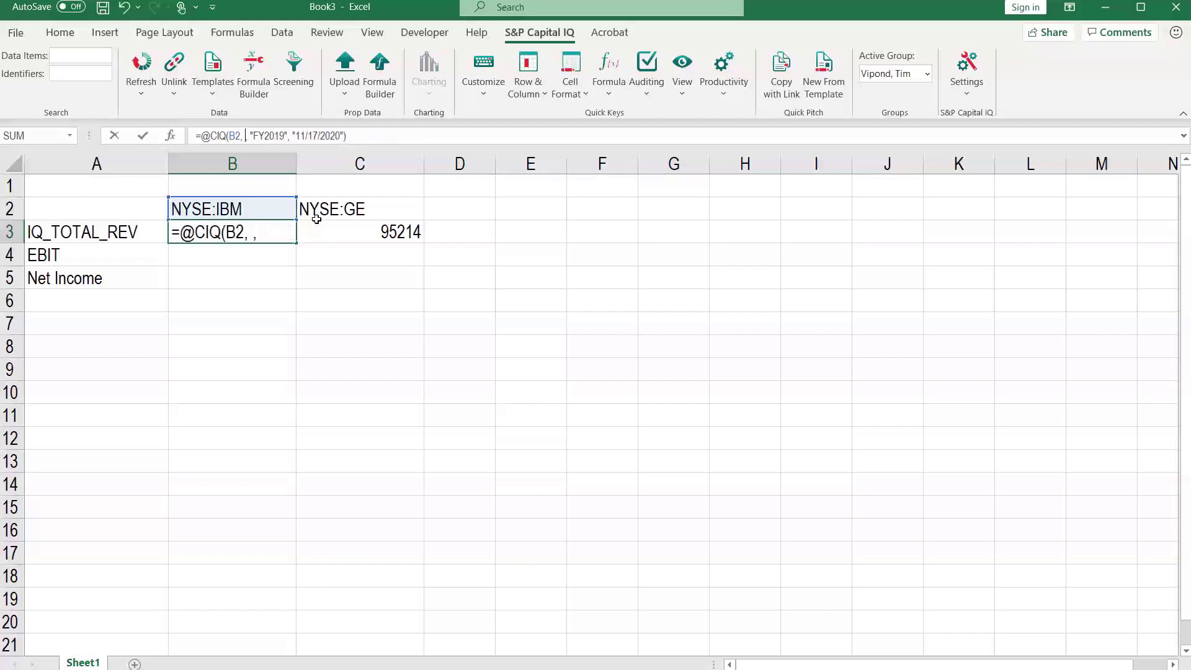
pyautogui.click(140, 234)
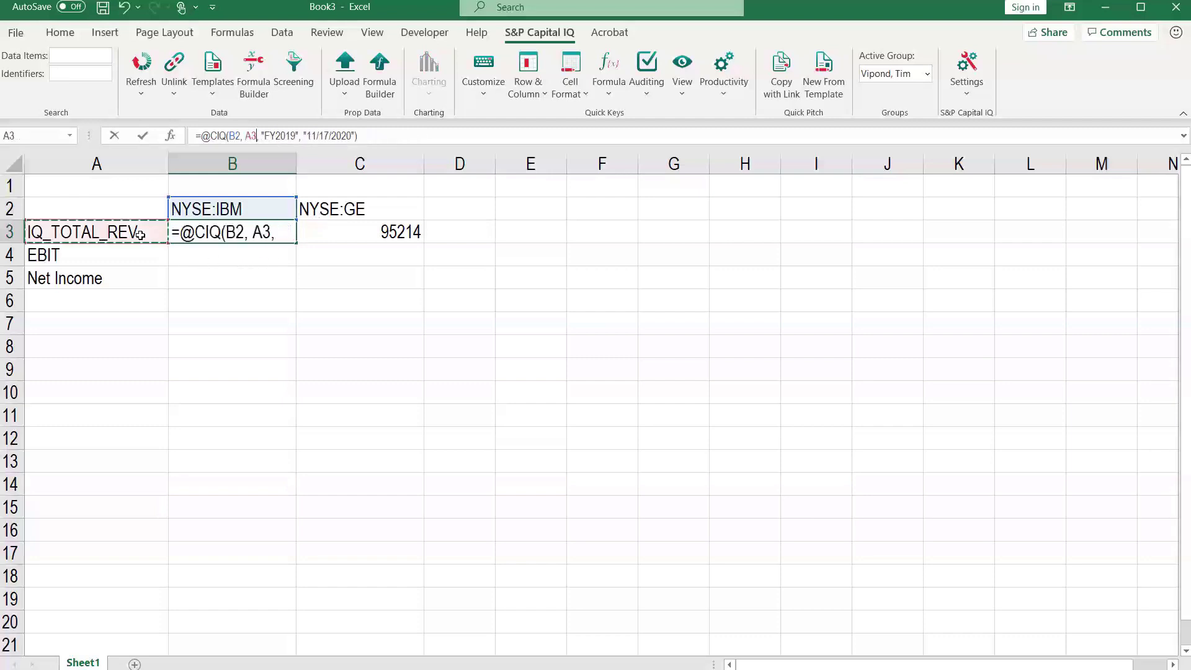
pyautogui.press('F4')
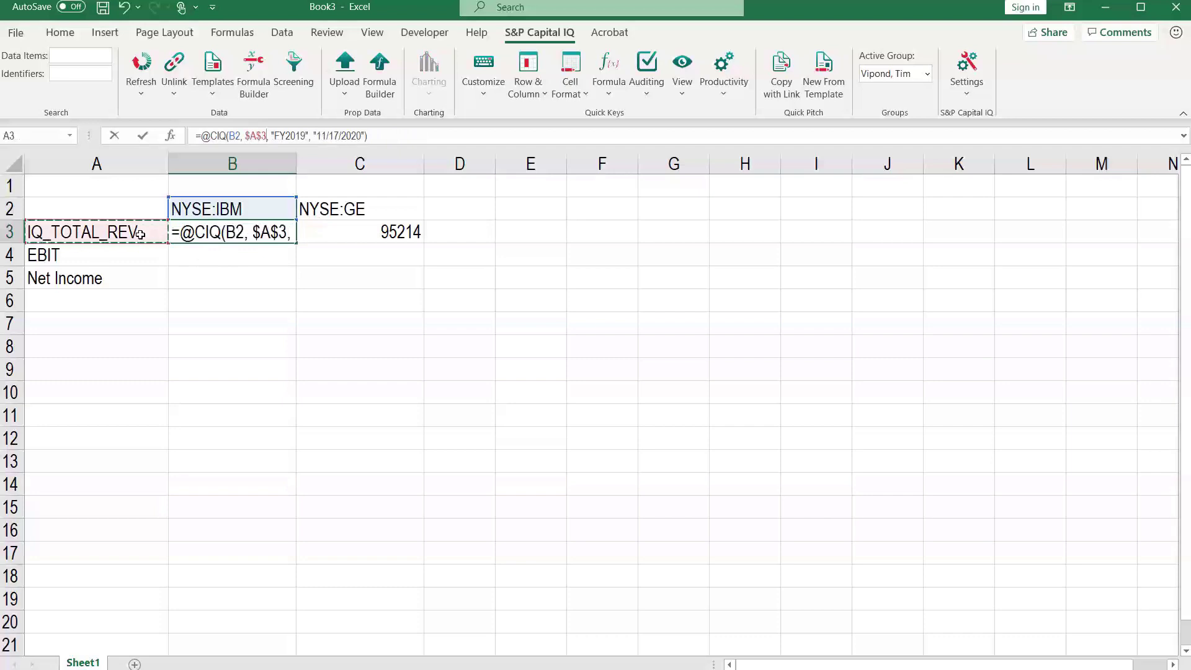
pyautogui.press('F4')
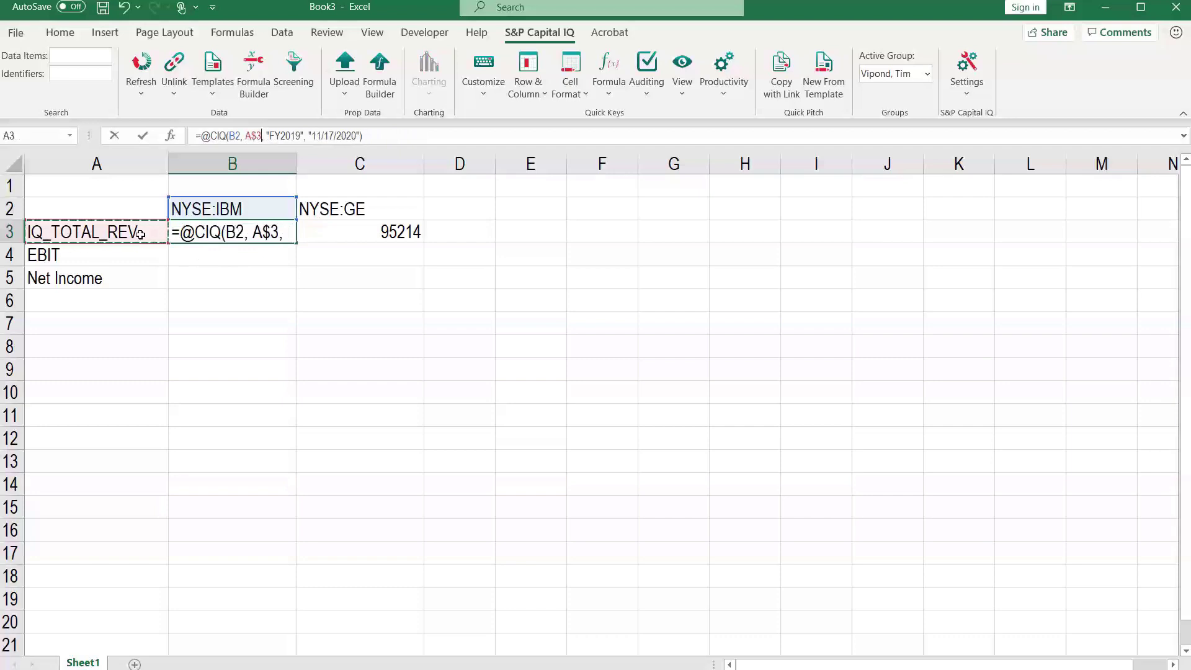
pyautogui.press('F4')
pyautogui.hotkey('ctrl', 'Return')
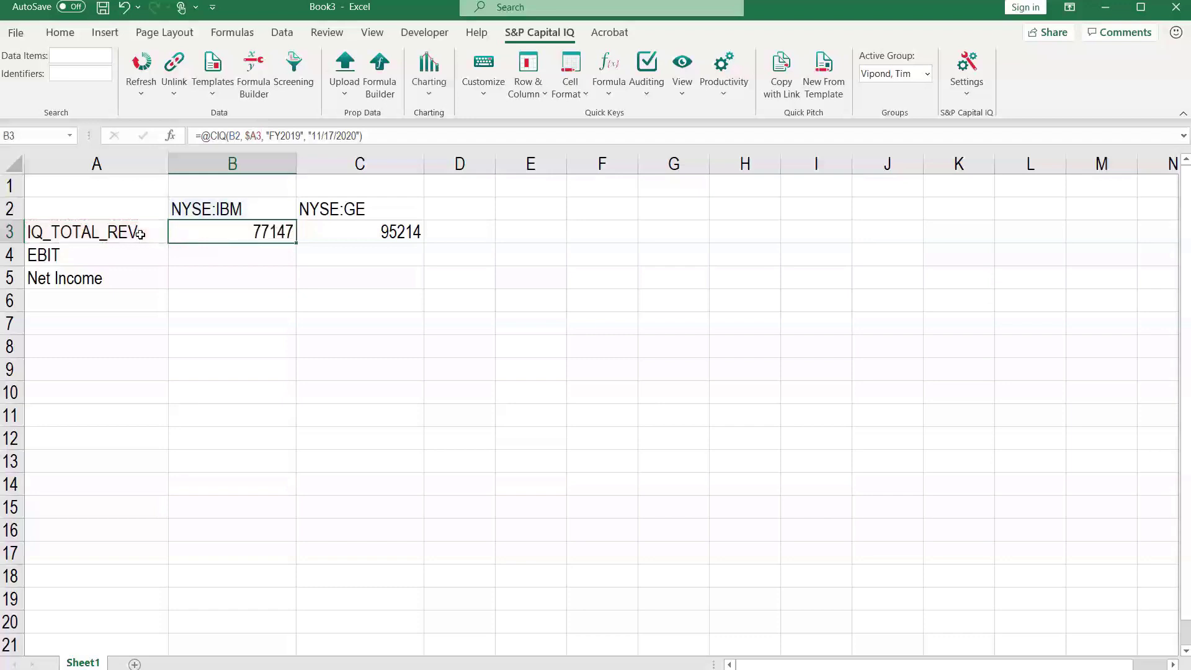
pyautogui.hotkey('shift', 'Right')
pyautogui.hotkey('ctrl', 'r')
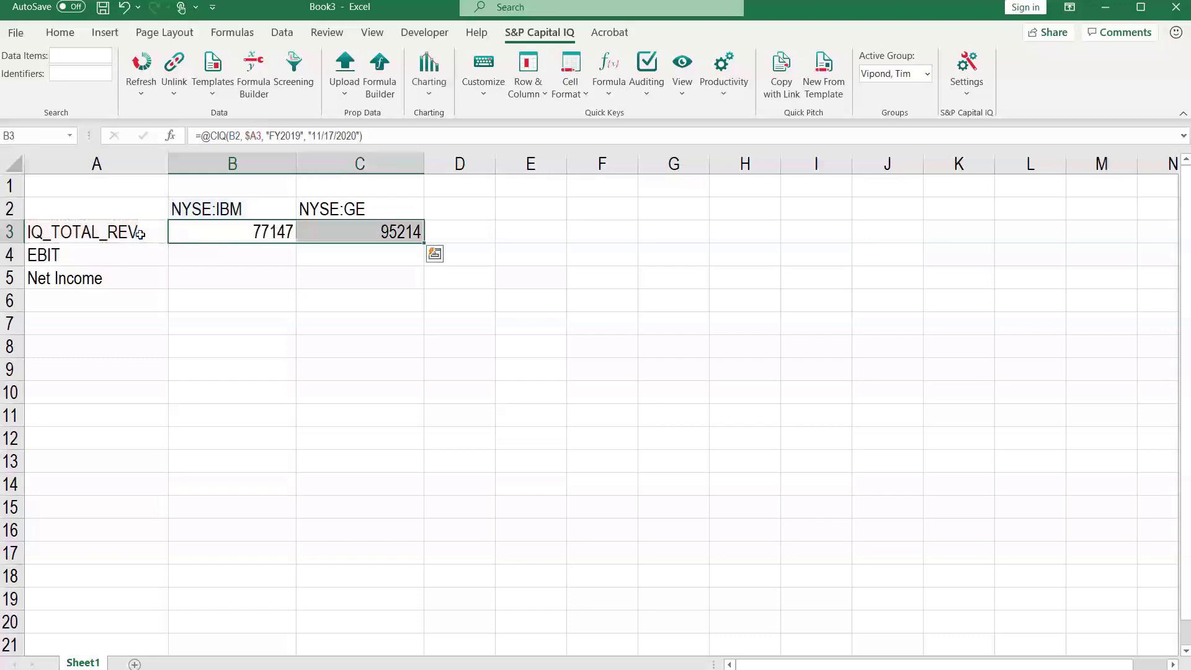
# Check the ticker and item-code references in the B3 and C3 formulas against each other.
pyautogui.press('Right')
pyautogui.press('F2')
pyautogui.press('Escape')
pyautogui.press('Left')
pyautogui.press('F2')
pyautogui.press('Escape')
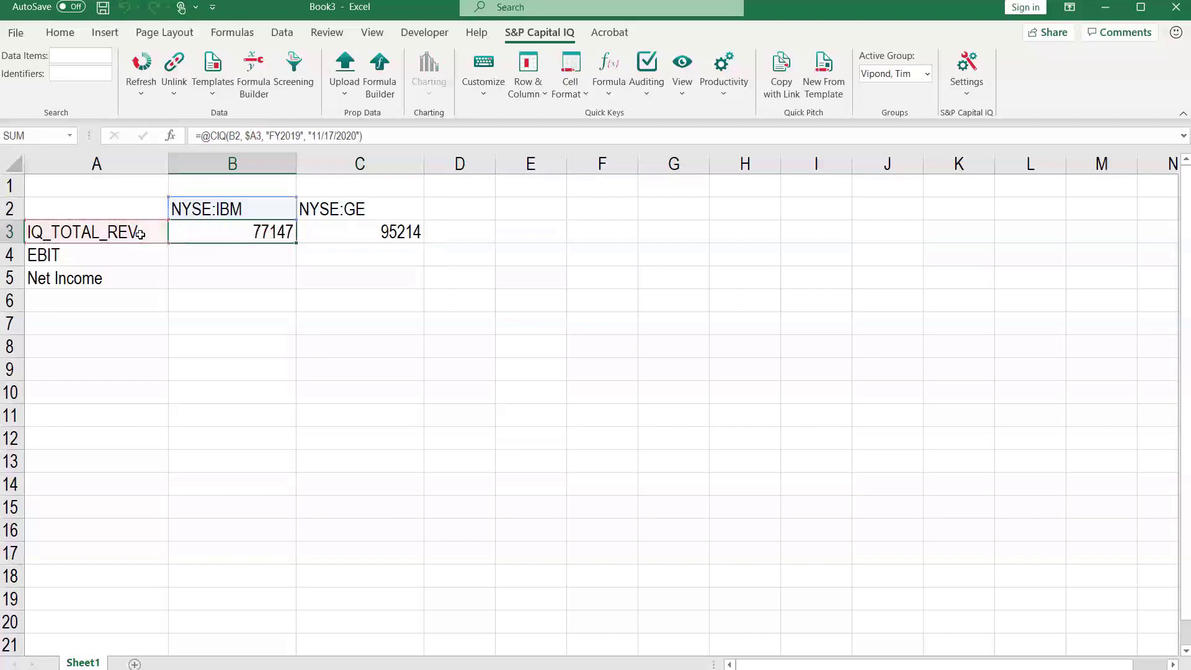
pyautogui.press('Right')
pyautogui.press('F2')
pyautogui.press('Escape')
pyautogui.press('Left')
pyautogui.press('F2')
pyautogui.press('Escape')
pyautogui.press('Right')
pyautogui.press('F2')
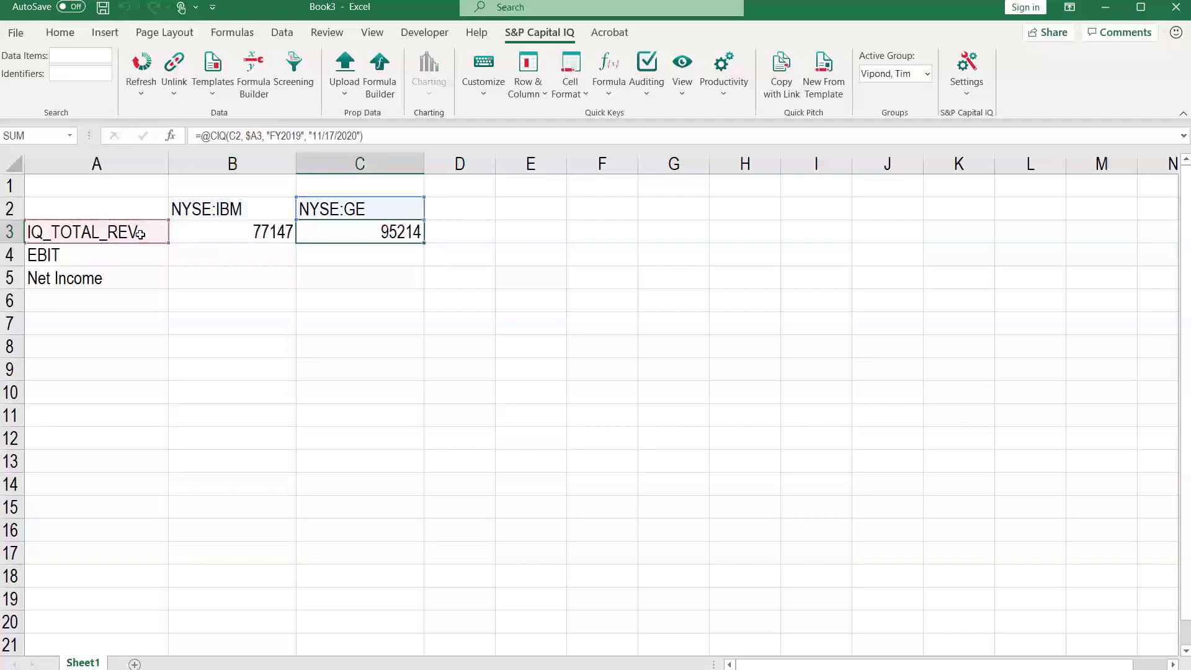
pyautogui.press('Escape')
# Copy the period text FY2019 out of B3's formula and paste it into A1.
pyautogui.press('Left')
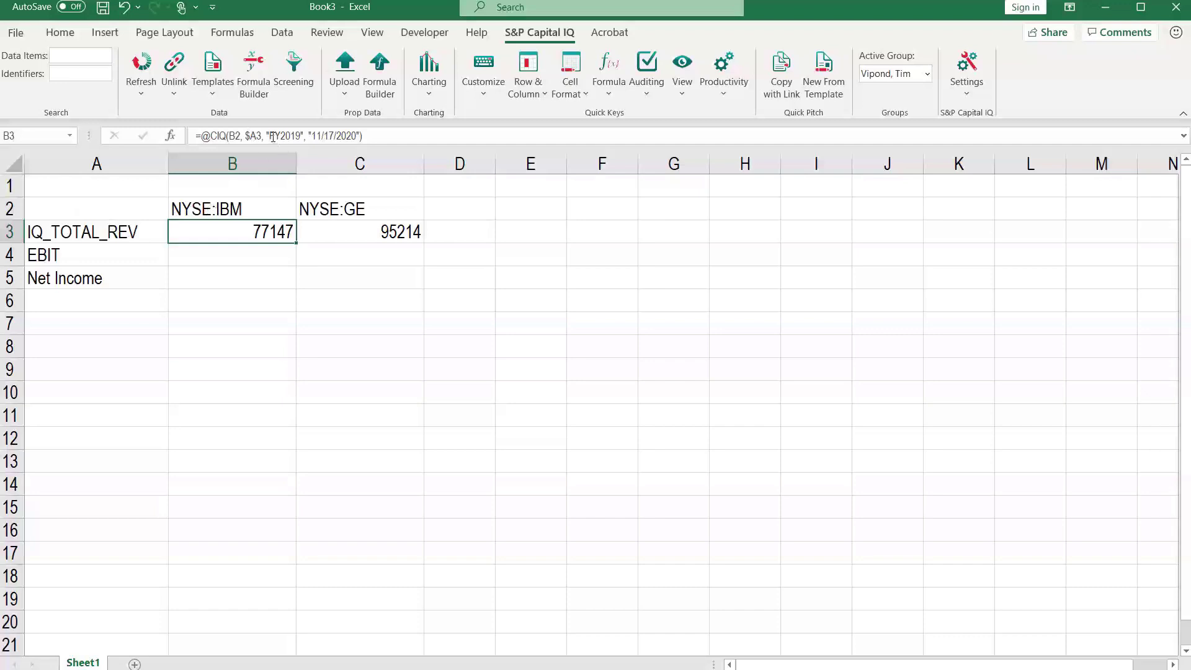
pyautogui.moveTo(273, 136); pyautogui.dragTo(304, 142)
pyautogui.hotkey('ctrl', 'c')
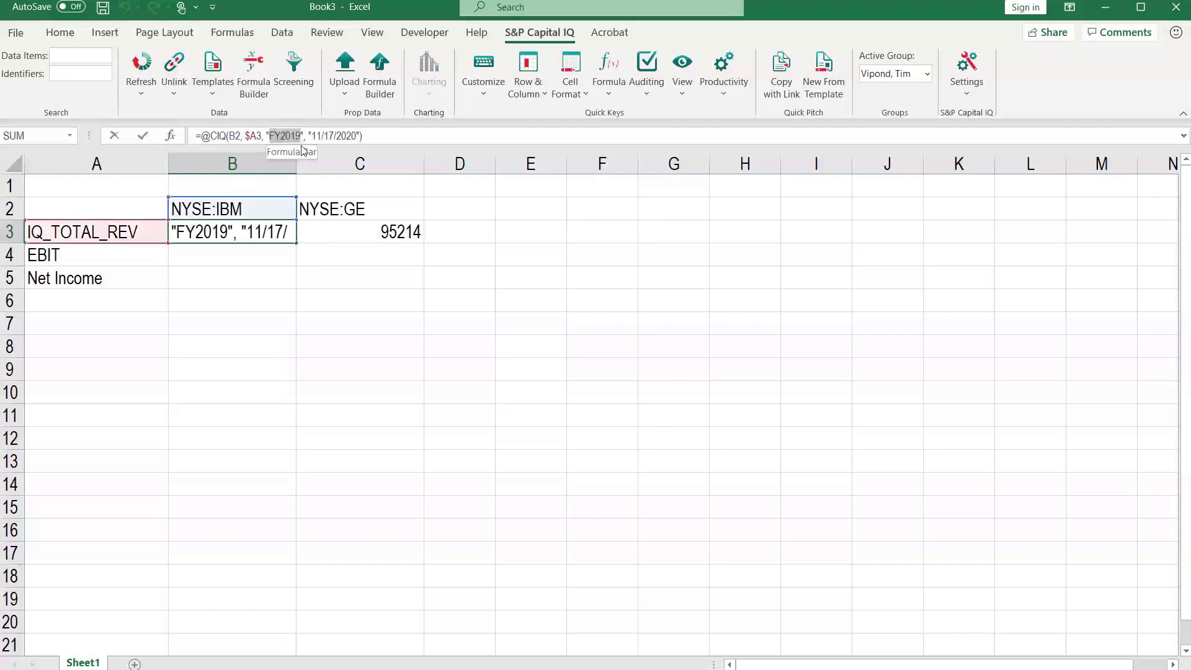
pyautogui.press('Escape')
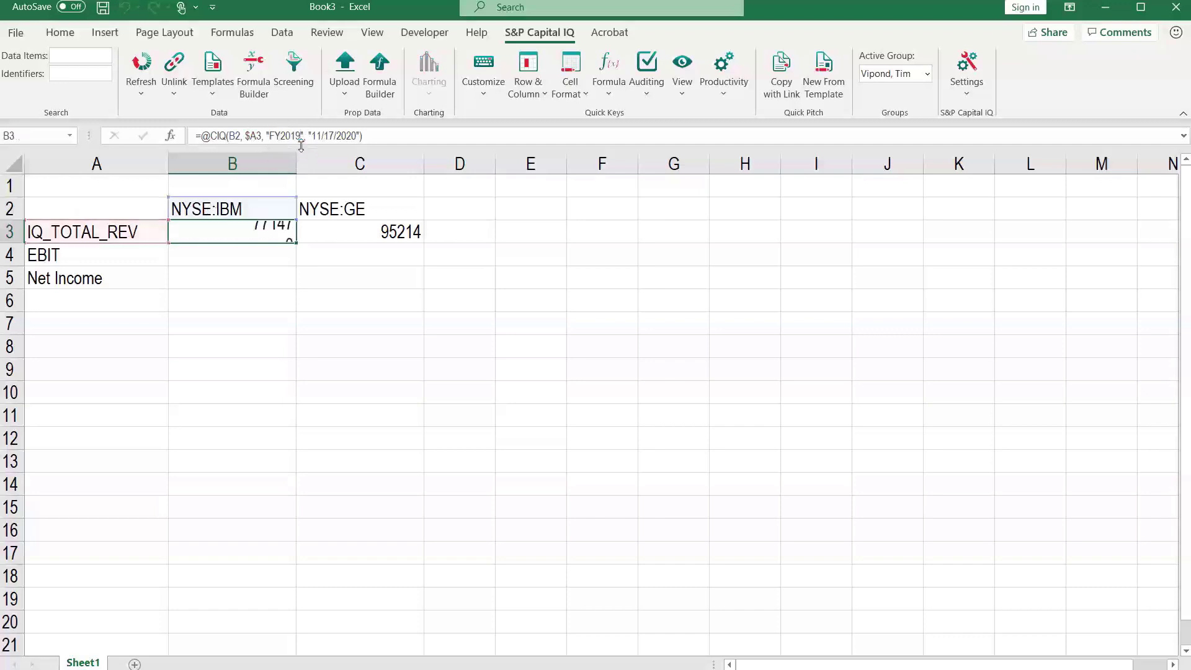
pyautogui.press('Up')
pyautogui.press('Up')
pyautogui.press('Left')
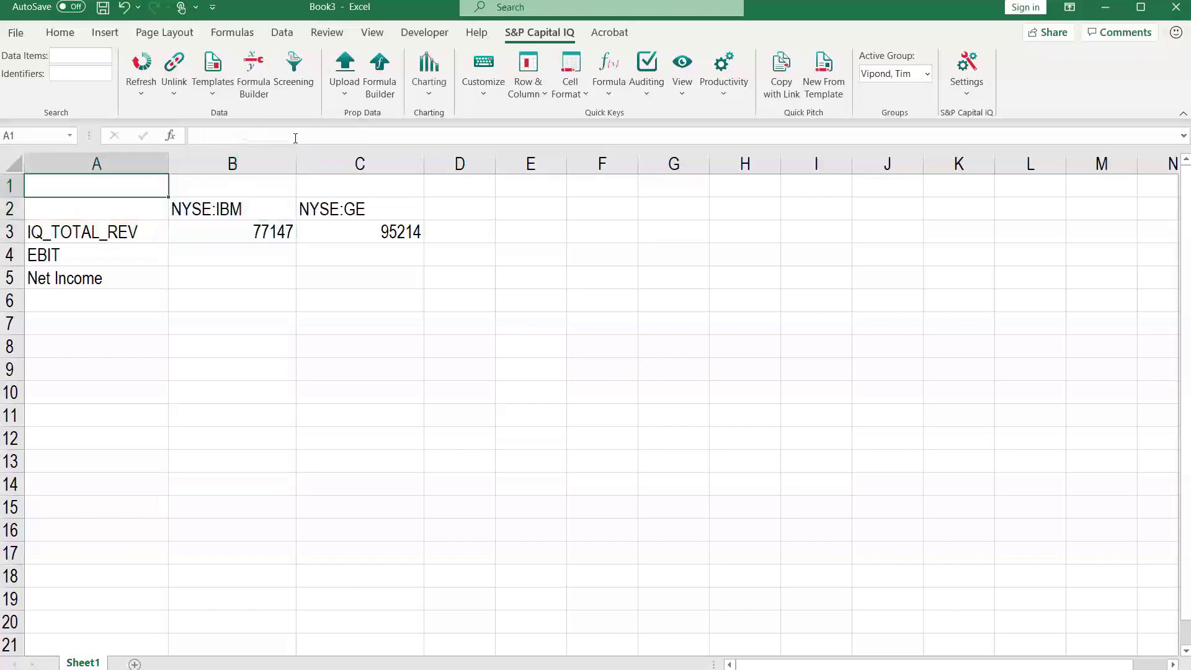
pyautogui.click(292, 136)
pyautogui.hotkey('ctrl', 'v')
# Replace the hard-coded "FY2019" in B3's formula with the absolute reference $A$1, and fill the formula across to C3.
pyautogui.press('Right')
pyautogui.press('Down')
pyautogui.press('Down')
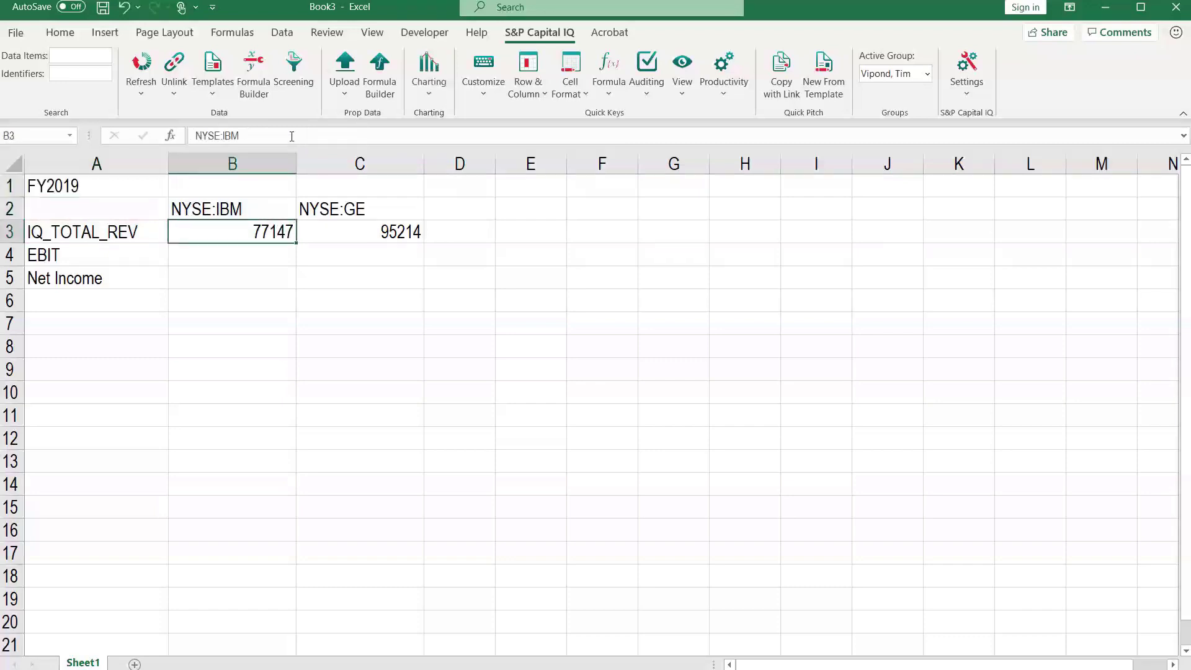
pyautogui.click(268, 136)
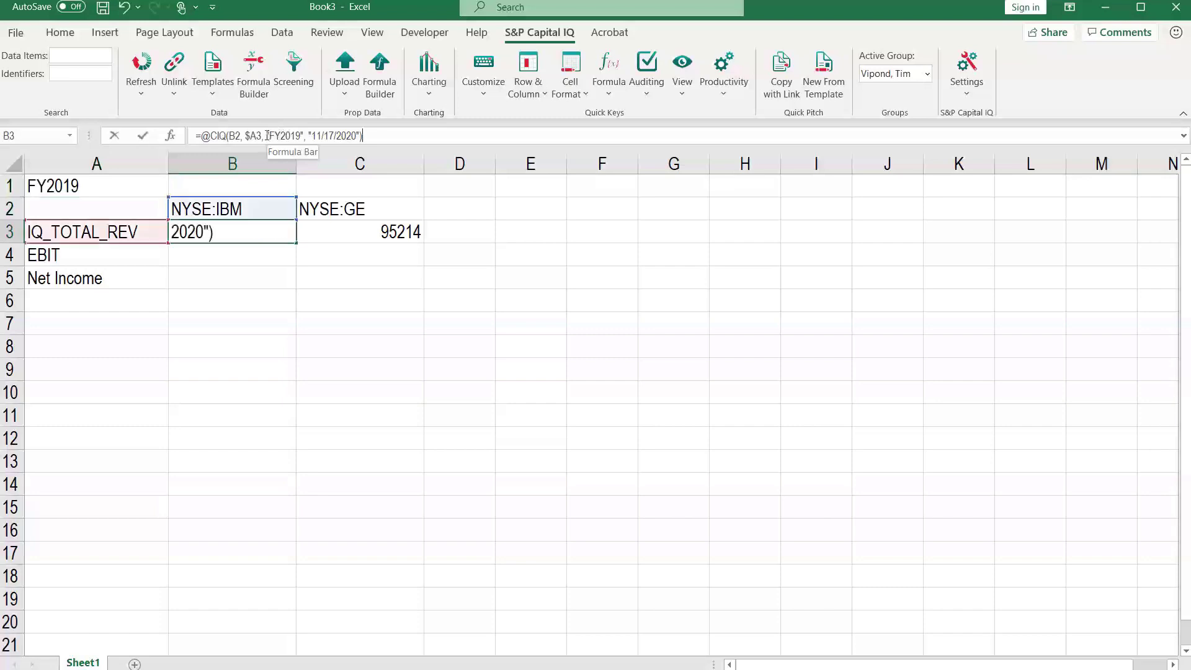
pyautogui.press('BackSpace')
pyautogui.press('Delete')
pyautogui.press('Delete')
pyautogui.press('Delete')
pyautogui.press('Delete')
pyautogui.press('Delete')
pyautogui.press('Delete')
pyautogui.press('Delete')
pyautogui.press('Delete')
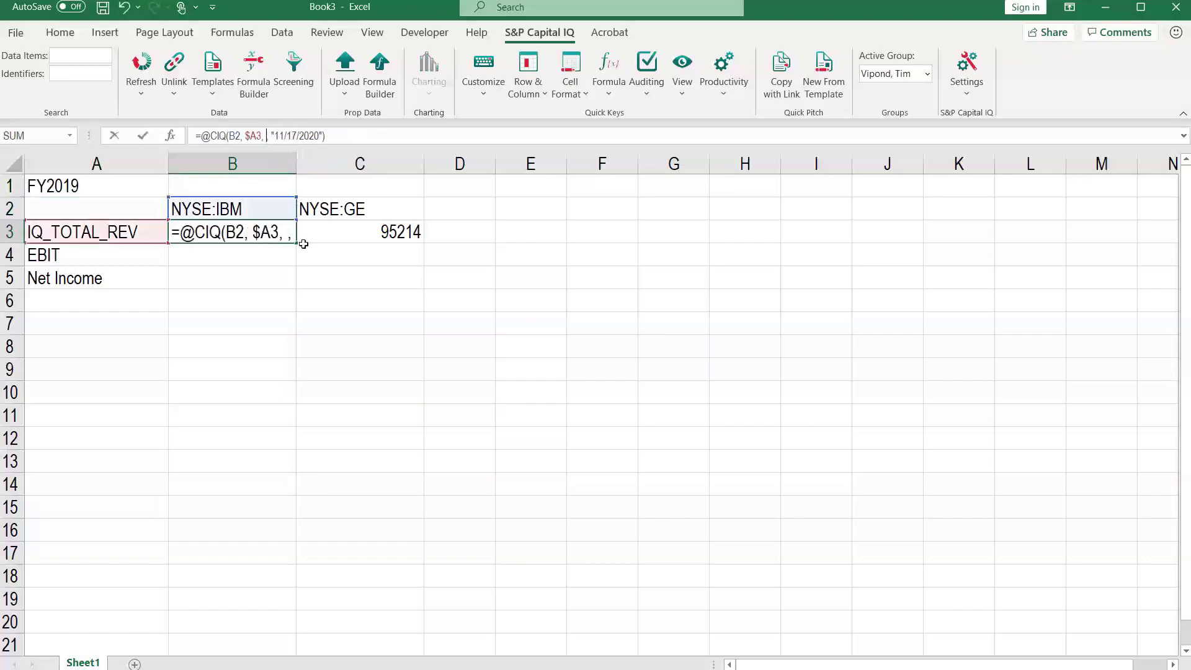
pyautogui.click(128, 189)
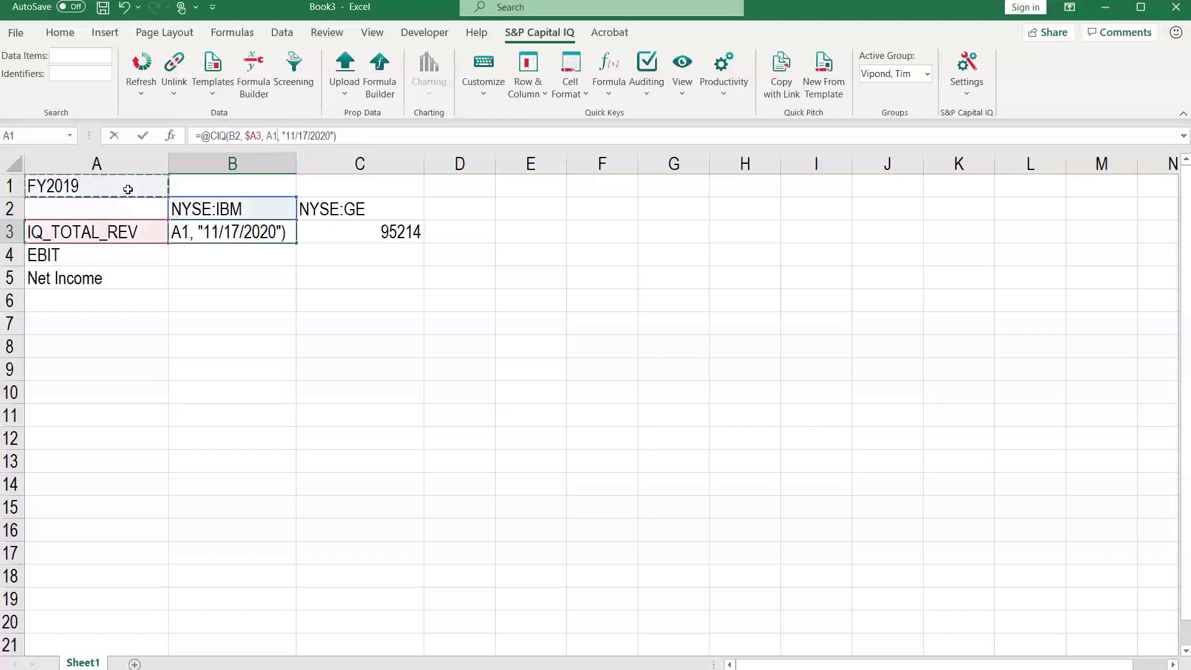
pyautogui.press('F4')
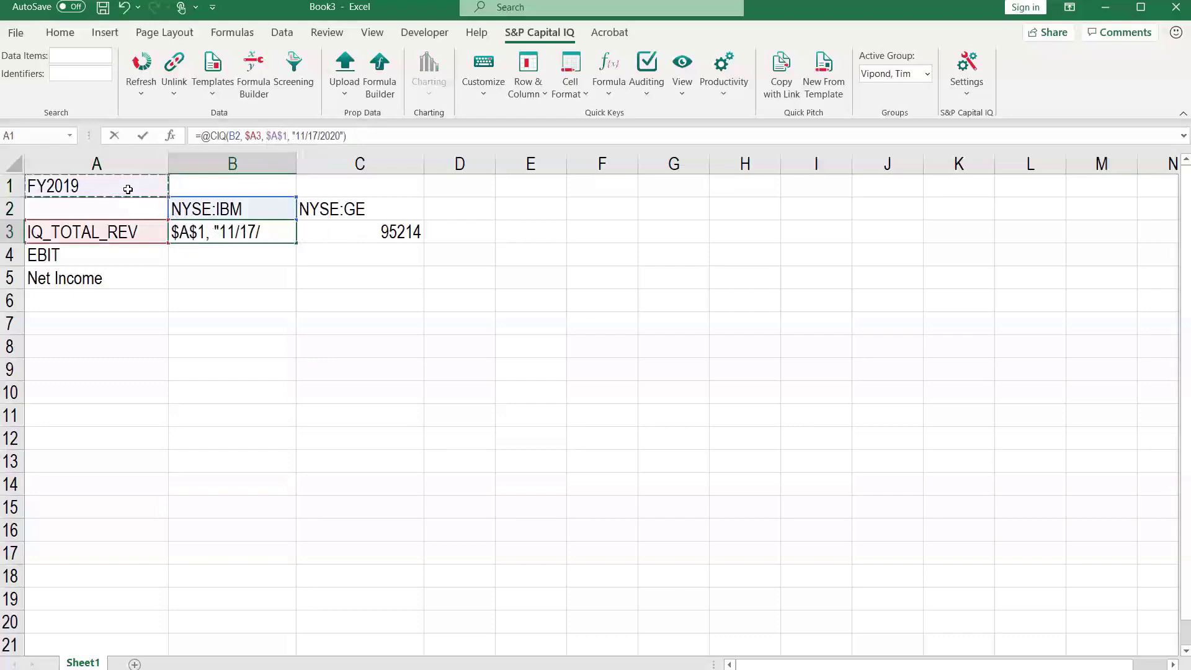
pyautogui.hotkey('ctrl', 'Return')
pyautogui.hotkey('shift', 'Right')
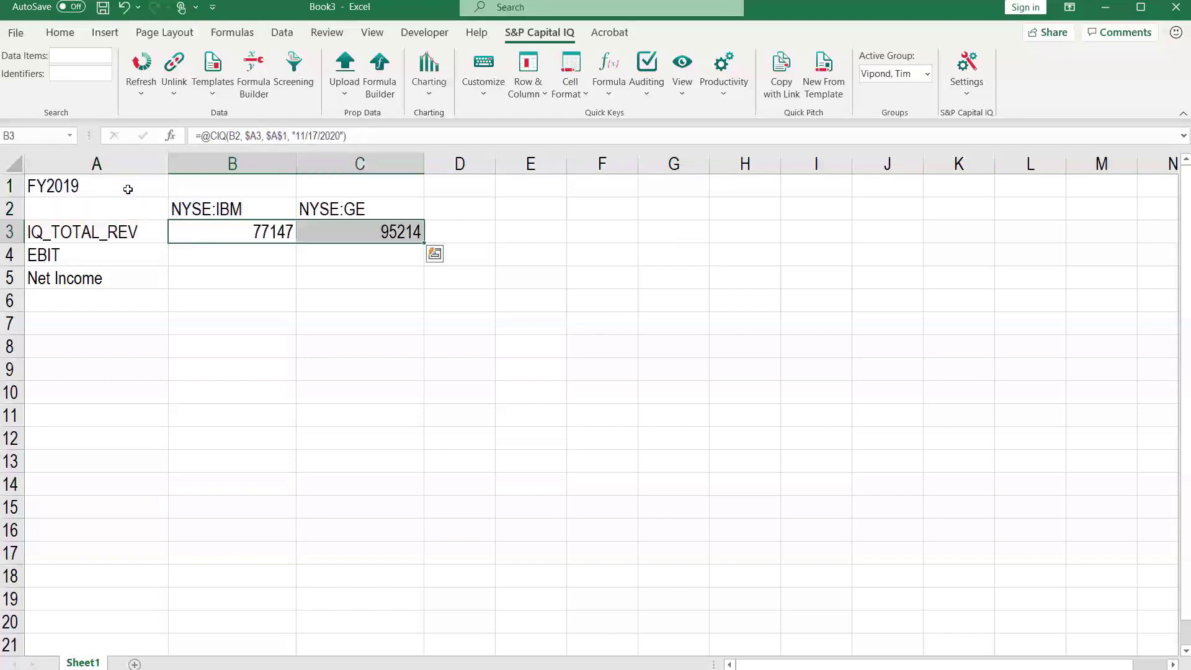
# Check the ticker, item-code and period references in the C3 and B3 formulas against each other.
pyautogui.press('Right')
pyautogui.press('F2')
pyautogui.press('Escape')
pyautogui.press('Left')
pyautogui.press('F2')
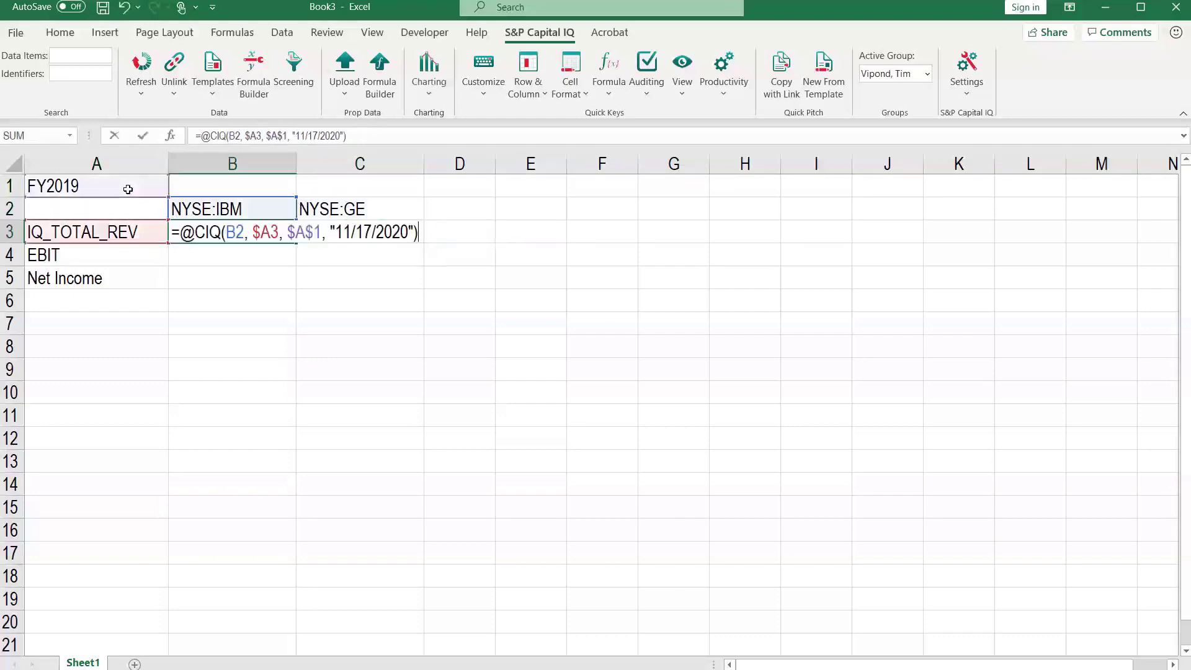
pyautogui.press('Escape')
pyautogui.press('Right')
# Copy the date 11/17/2020 out of B3's formula and paste it into B1.
pyautogui.press('Left')
pyautogui.press('F2')
pyautogui.moveTo(295, 135); pyautogui.dragTo(341, 148)
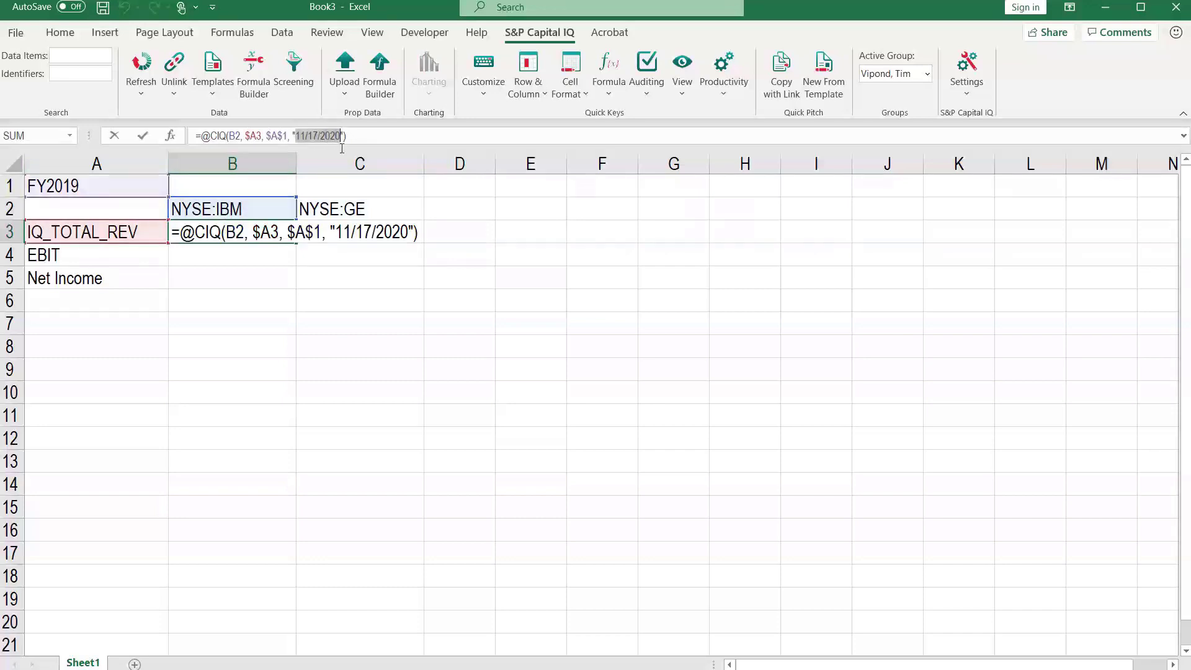
pyautogui.click(248, 186)
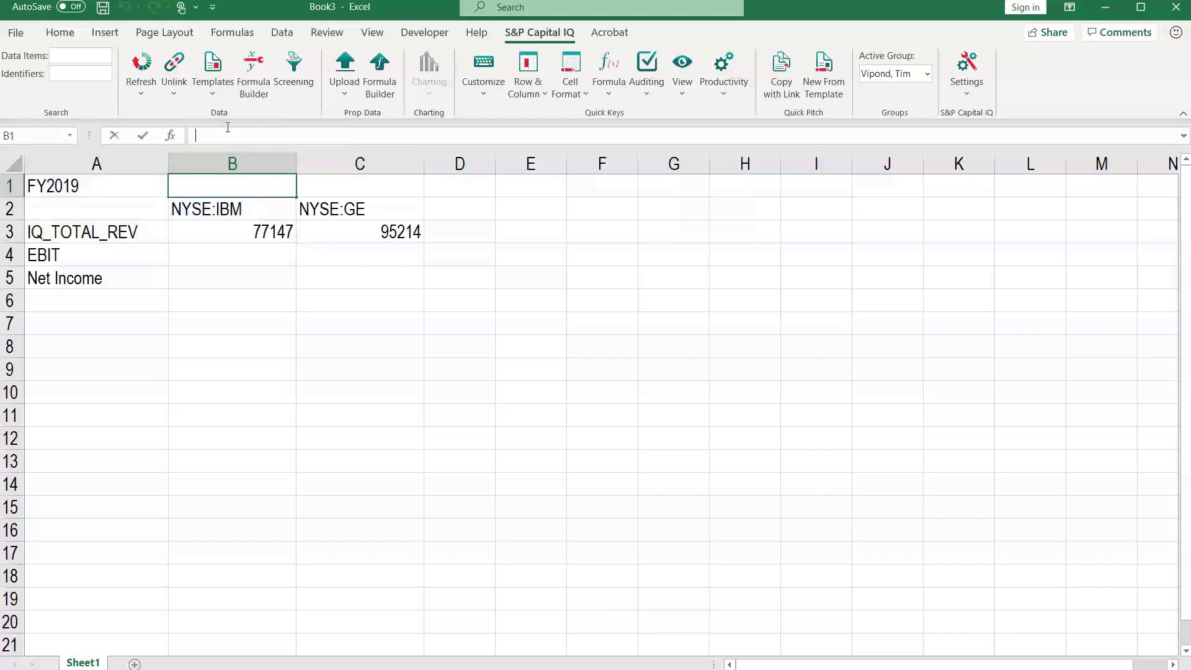
pyautogui.hotkey('ctrl', 'v')
pyautogui.press('Return')
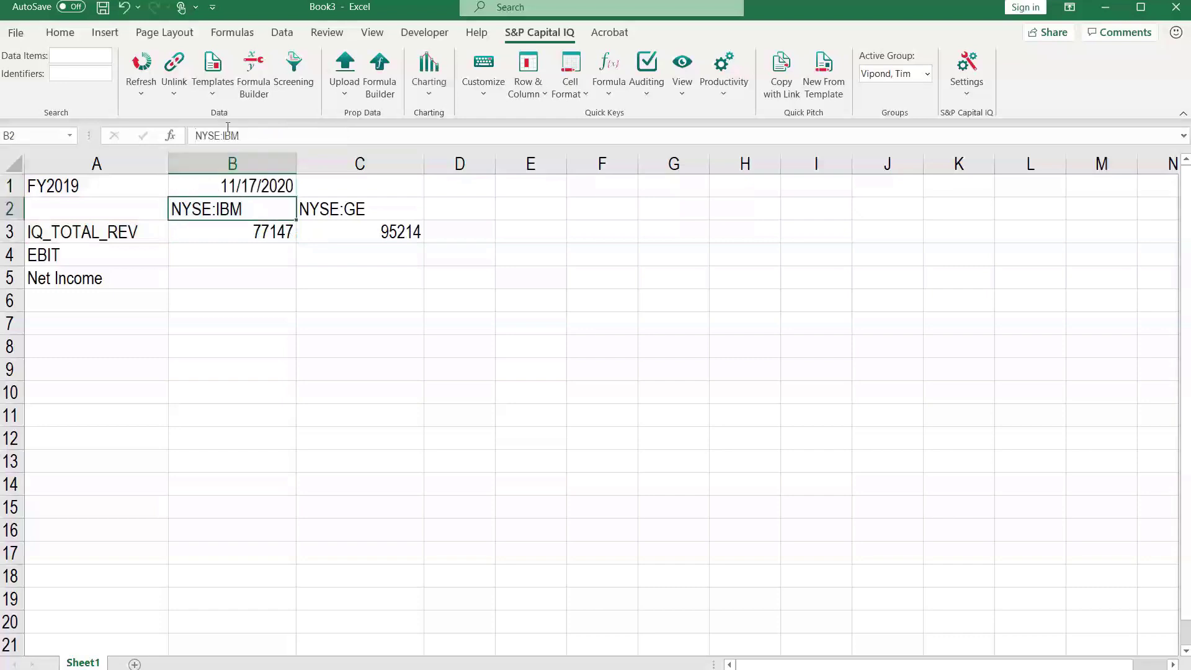
# Replace the hard-coded "11/17/2020" in B3's formula with the absolute reference $B$1, and fill the formula across to C3.
pyautogui.press('Down')
pyautogui.click(297, 136)
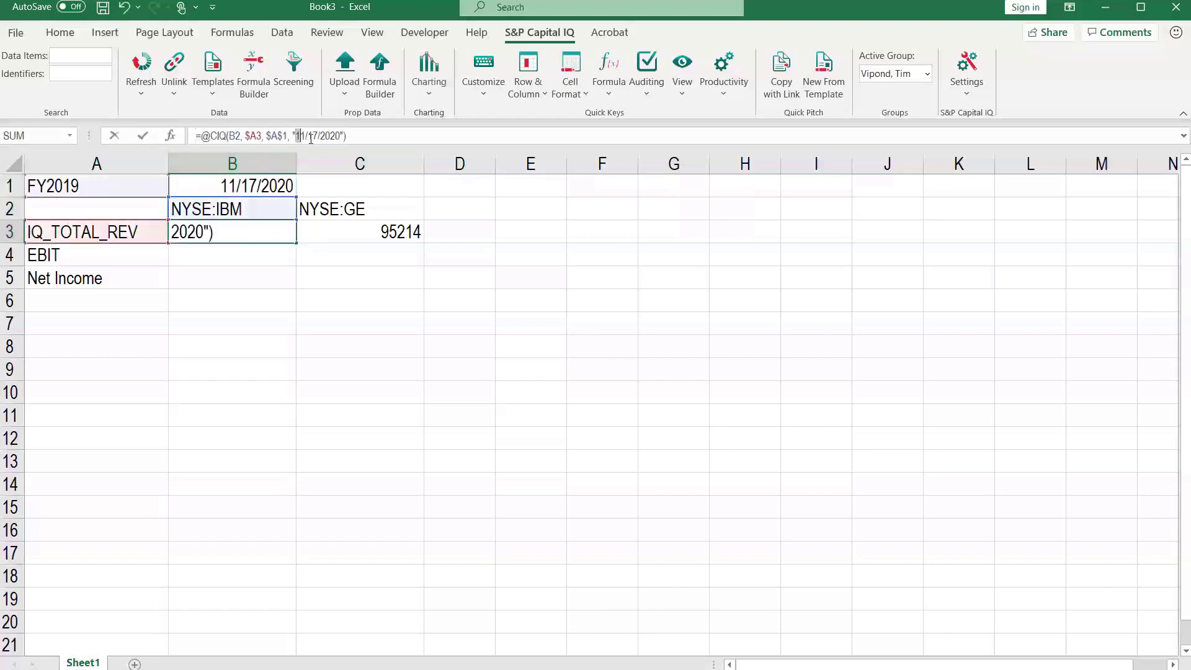
pyautogui.moveTo(311, 139); pyautogui.dragTo(351, 151)
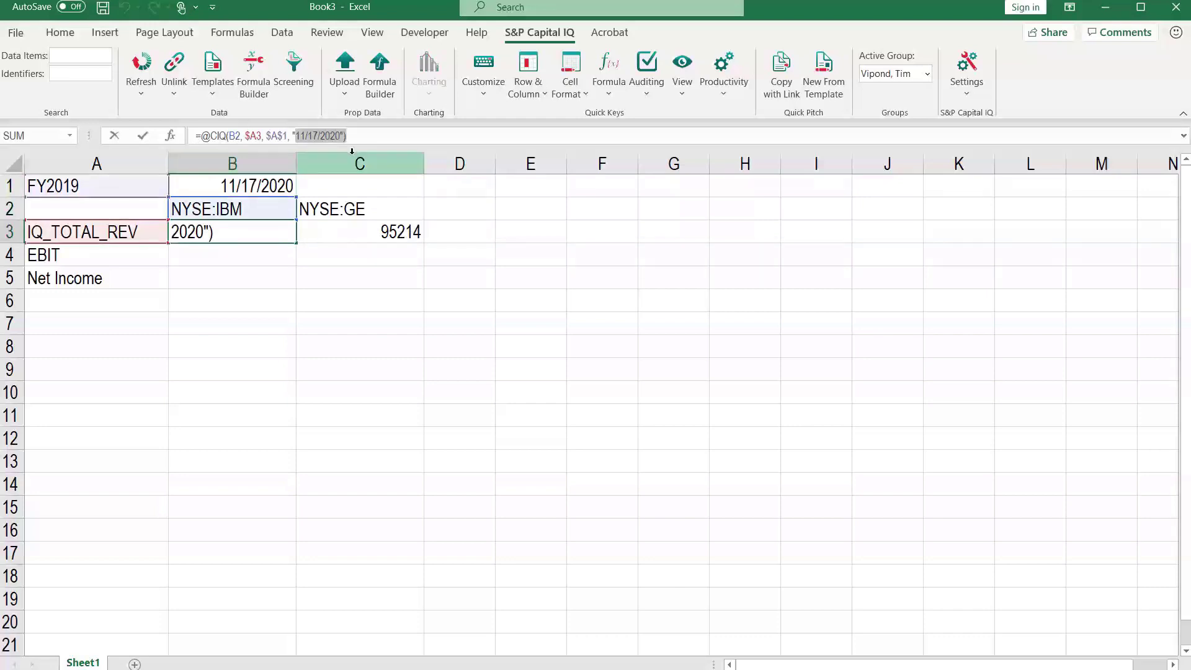
pyautogui.press('BackSpace')
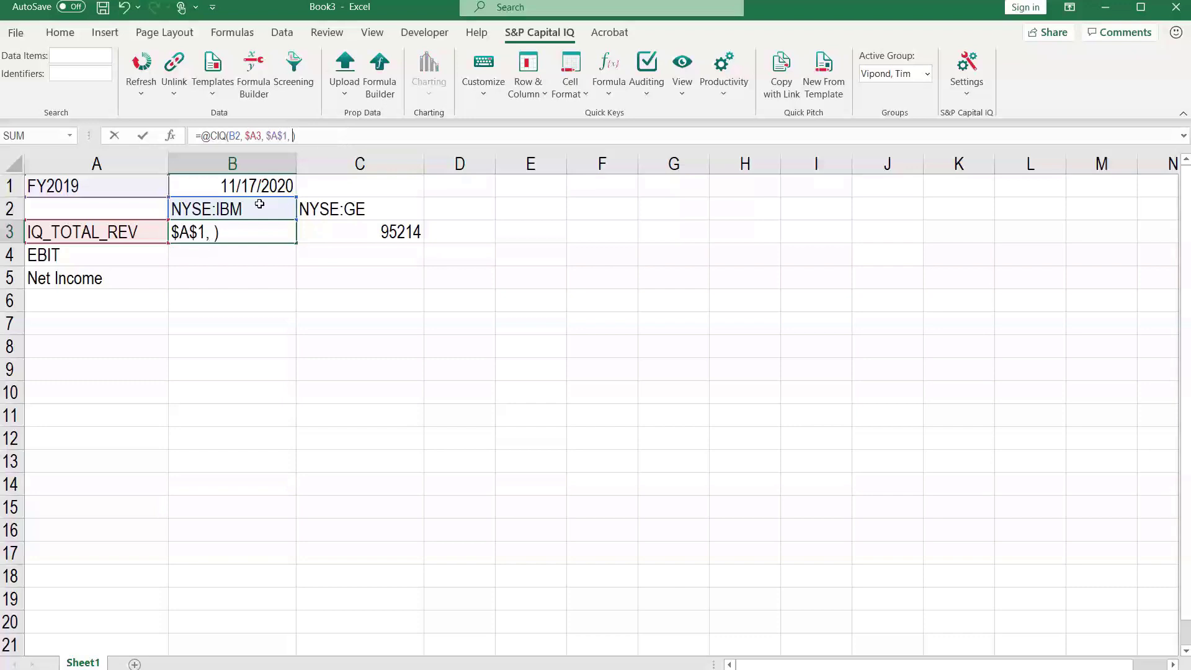
pyautogui.click(257, 186)
pyautogui.press('F4')
pyautogui.hotkey('ctrl', 'Return')
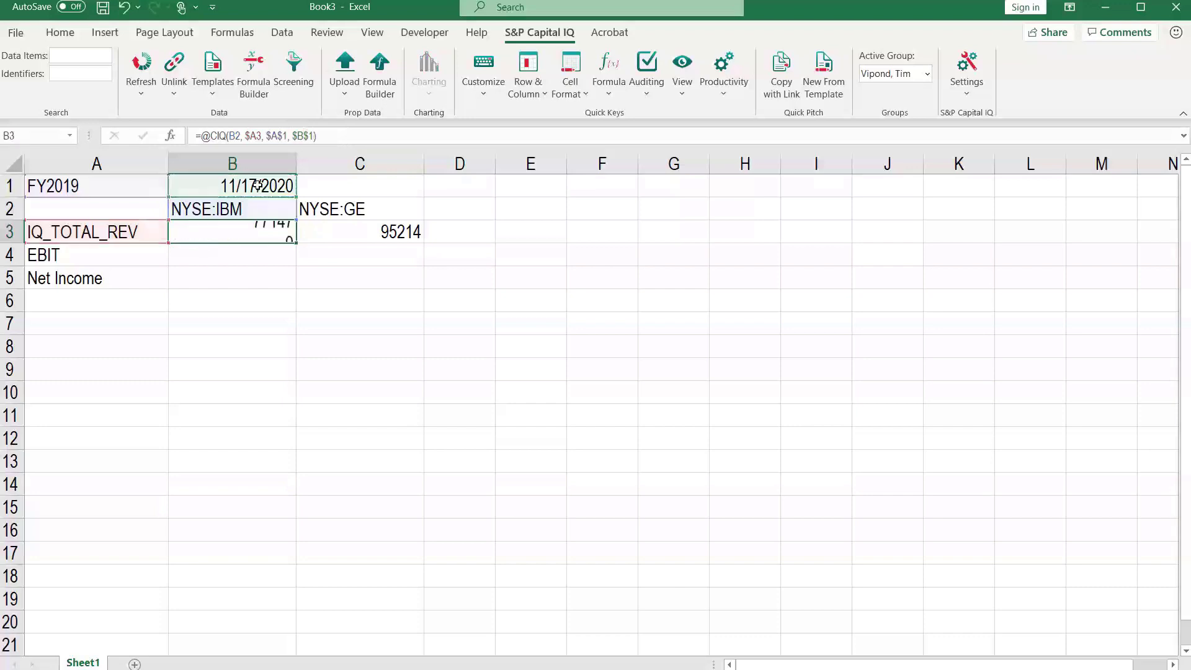
pyautogui.hotkey('shift', 'Right')
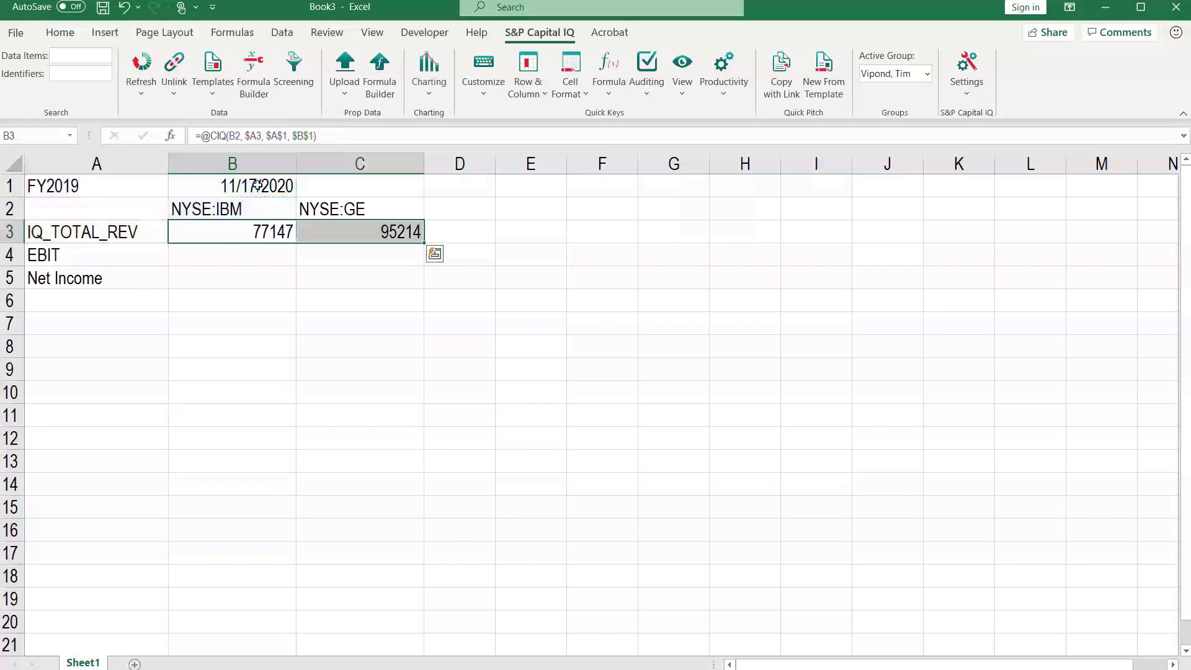
# Format the revenue figures in B3:C3 with the comma style and no decimal places.
pyautogui.press('Down')
pyautogui.press('Up')
pyautogui.hotkey('shift', 'Right')
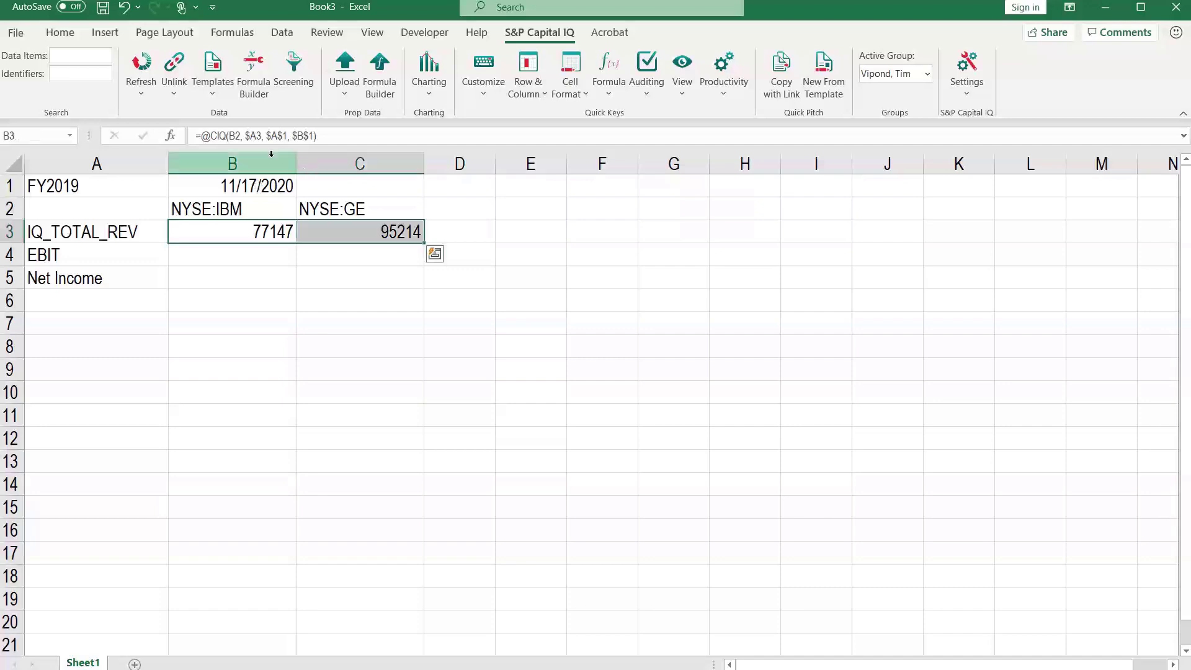
pyautogui.click(61, 32)
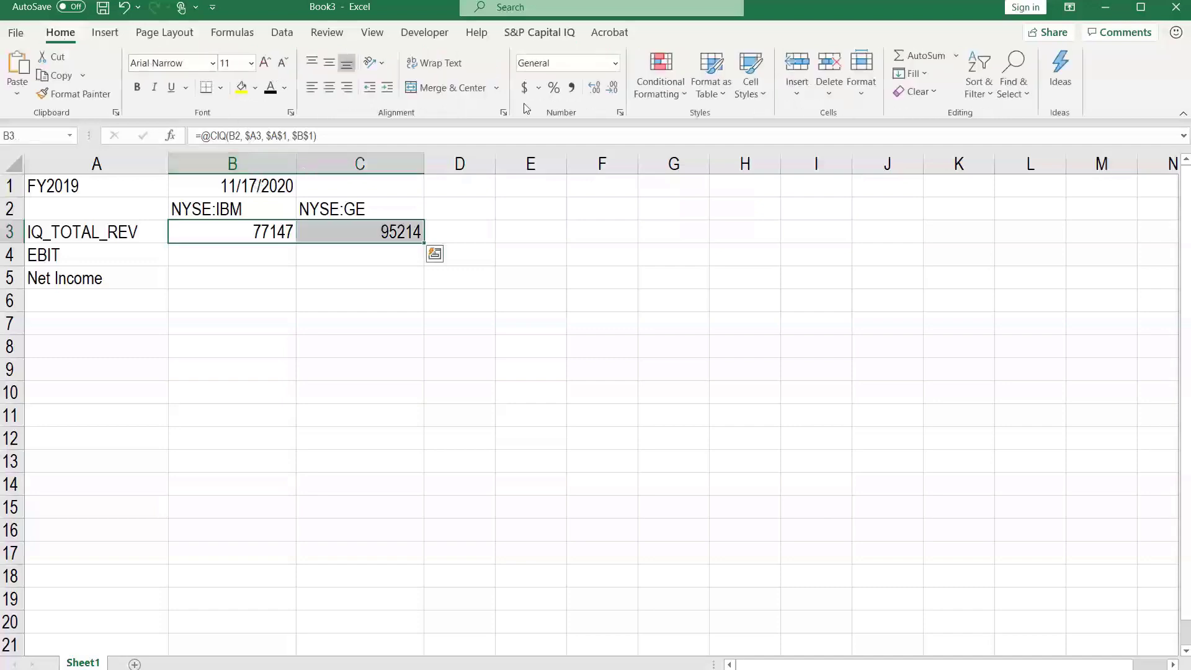
pyautogui.click(571, 88)
pyautogui.click(612, 88)
pyautogui.click(611, 88)
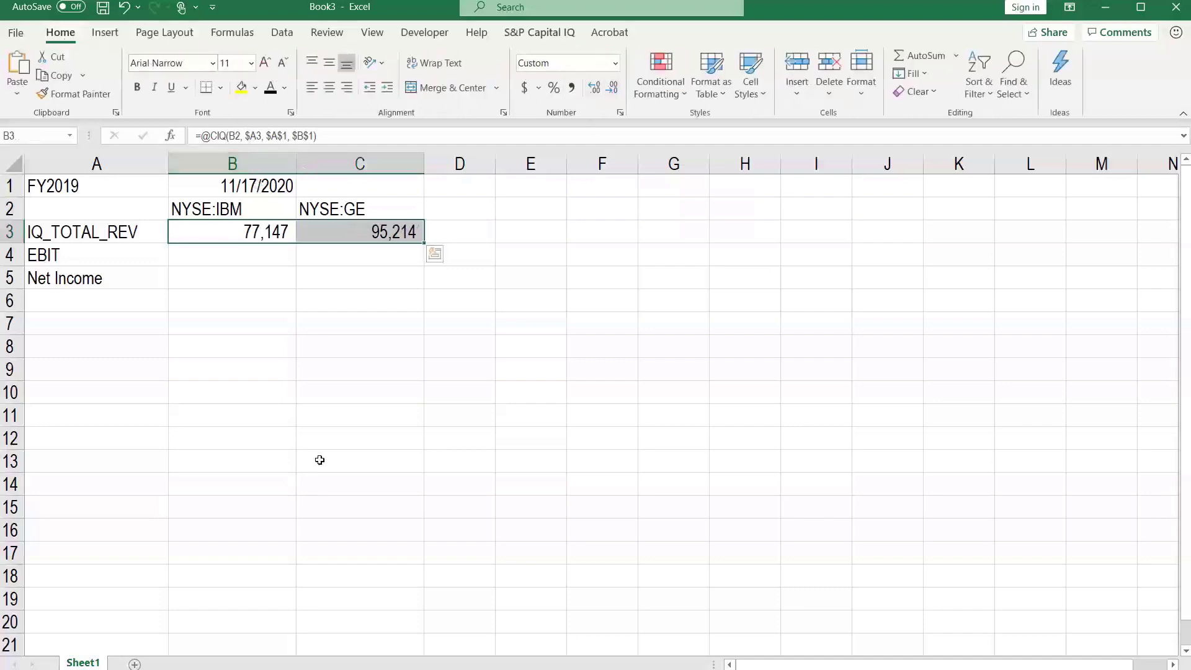
# Inspect the B3 and C3 formulas to compare all four of their cell references, including the as-of date.
pyautogui.click(277, 304)
pyautogui.doubleClick(252, 229)
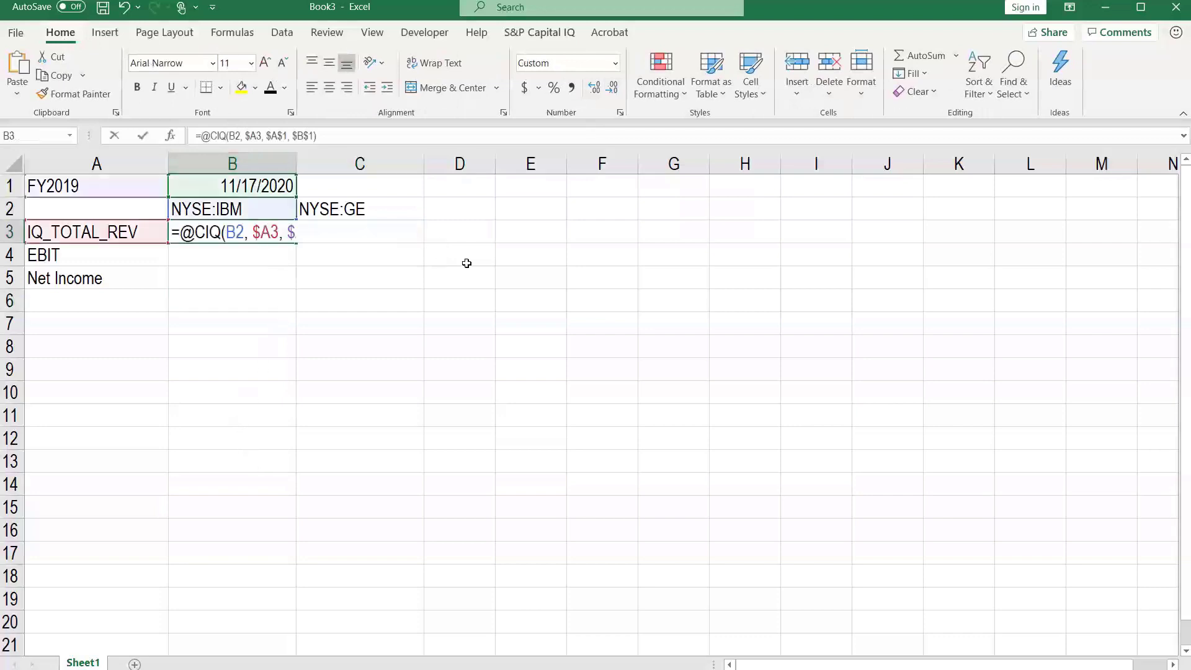
pyautogui.press('Tab')
pyautogui.press('F2')
pyautogui.hotkey('shift', 'Tab')
pyautogui.press('F2')
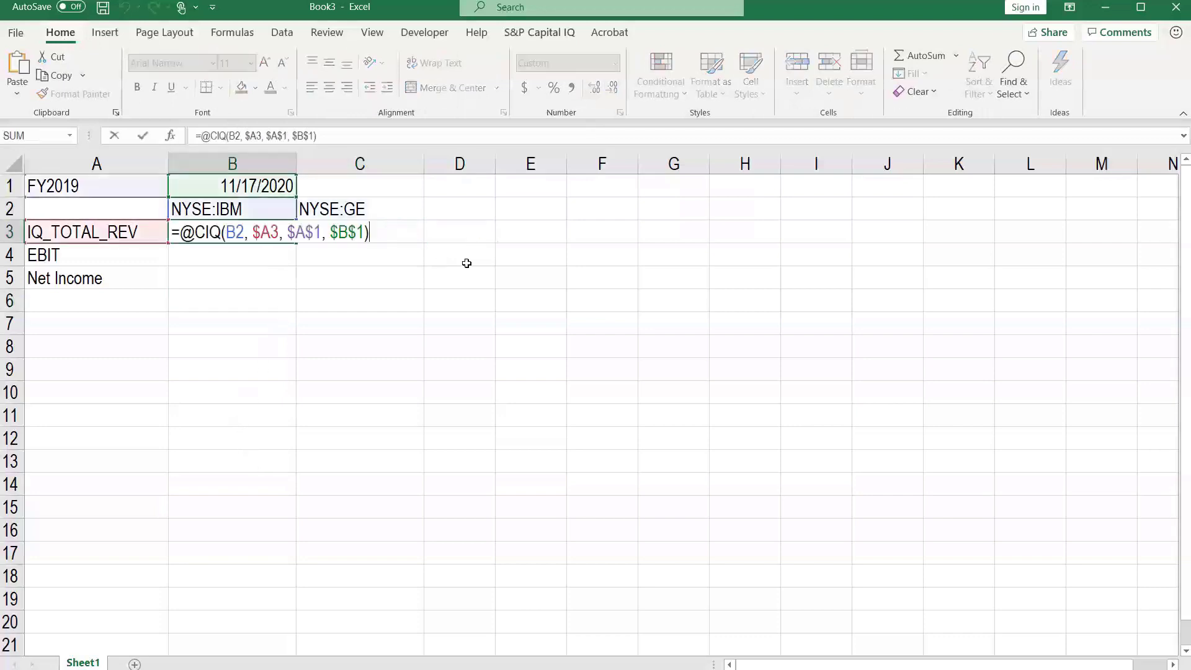
pyautogui.press('Escape')
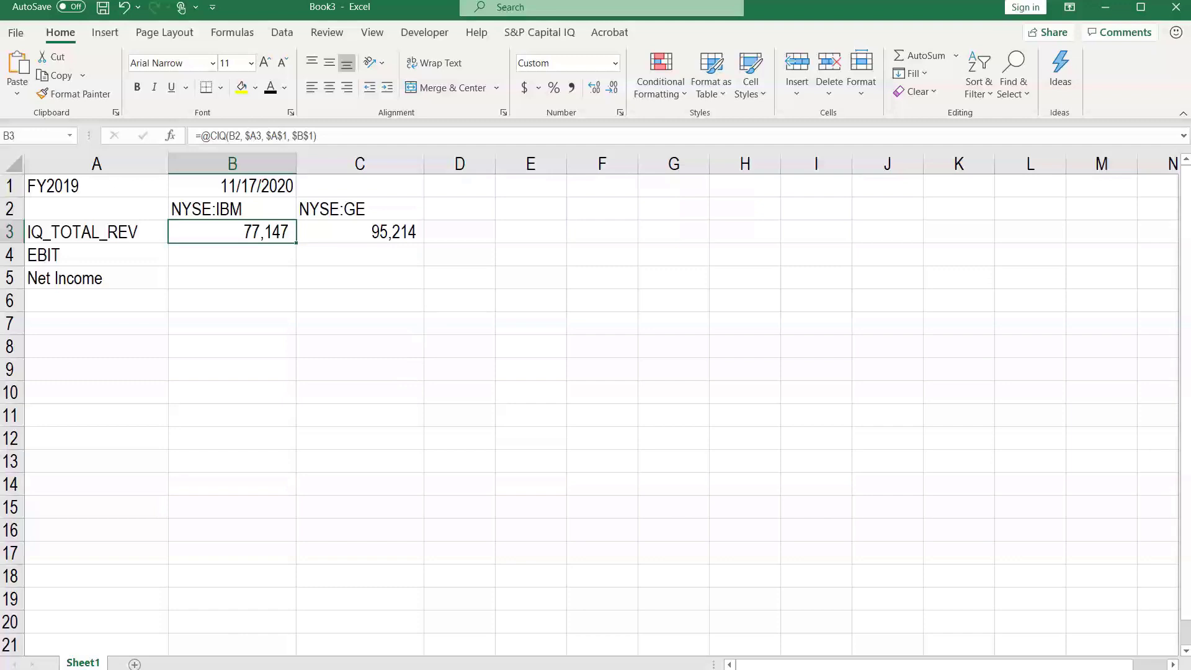
# Look up the item code for "ebit" in the Capital IQ Formula Builder, and close it without inserting a formula.
pyautogui.click(252, 257)
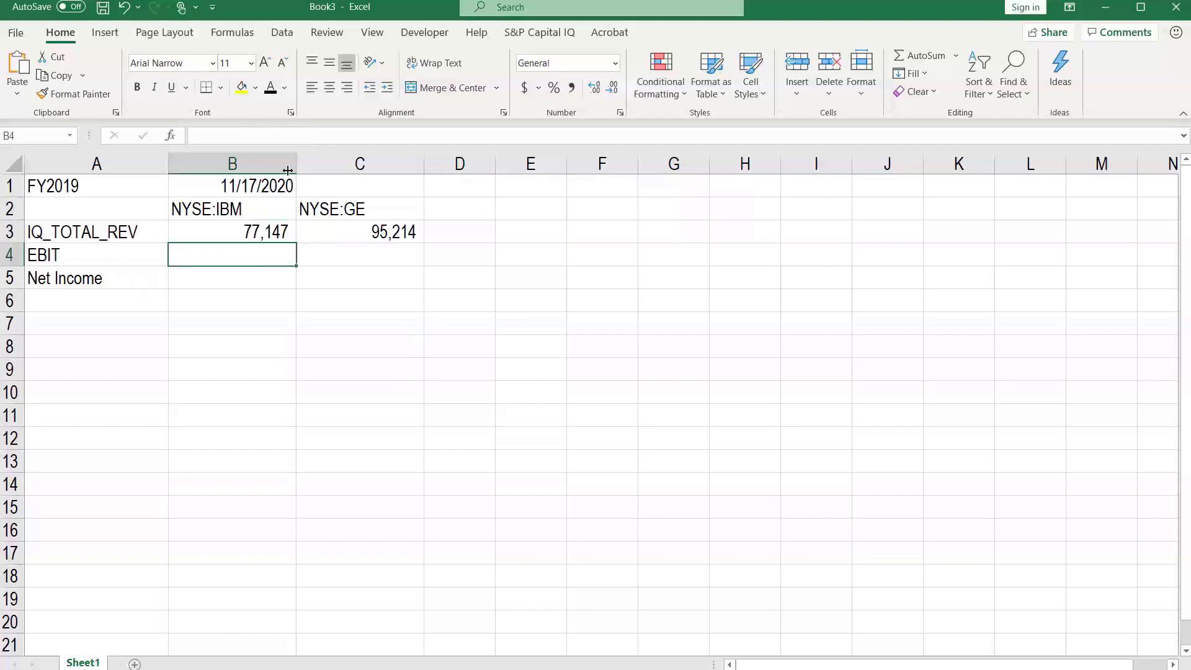
pyautogui.click(530, 34)
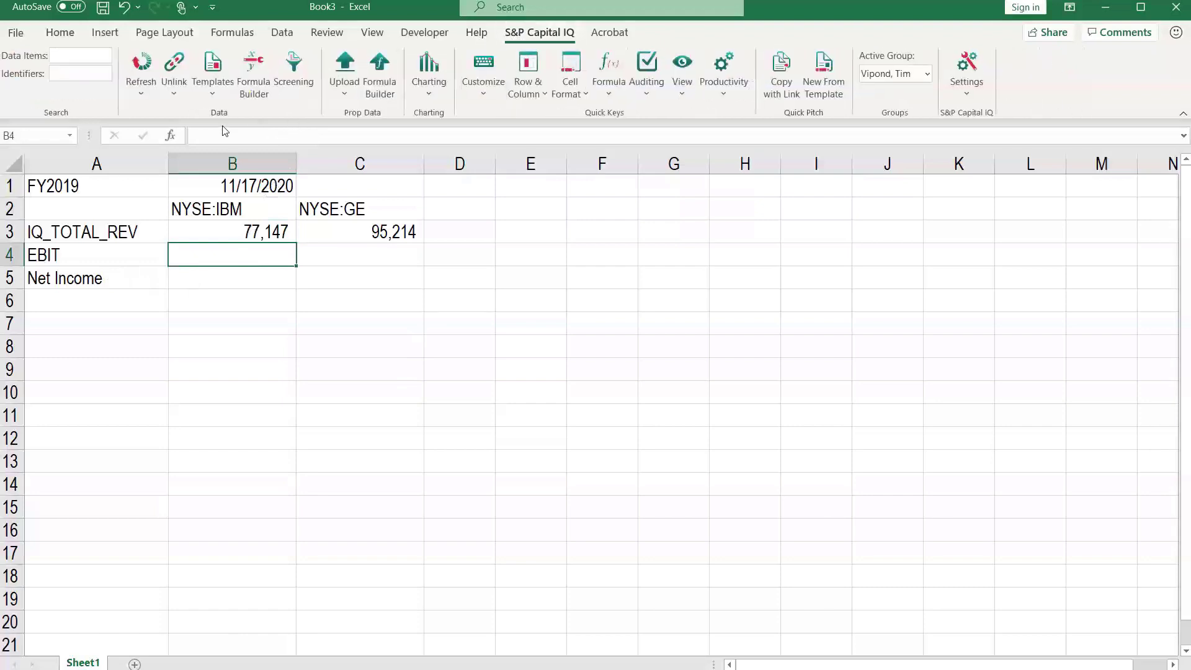
pyautogui.click(248, 70)
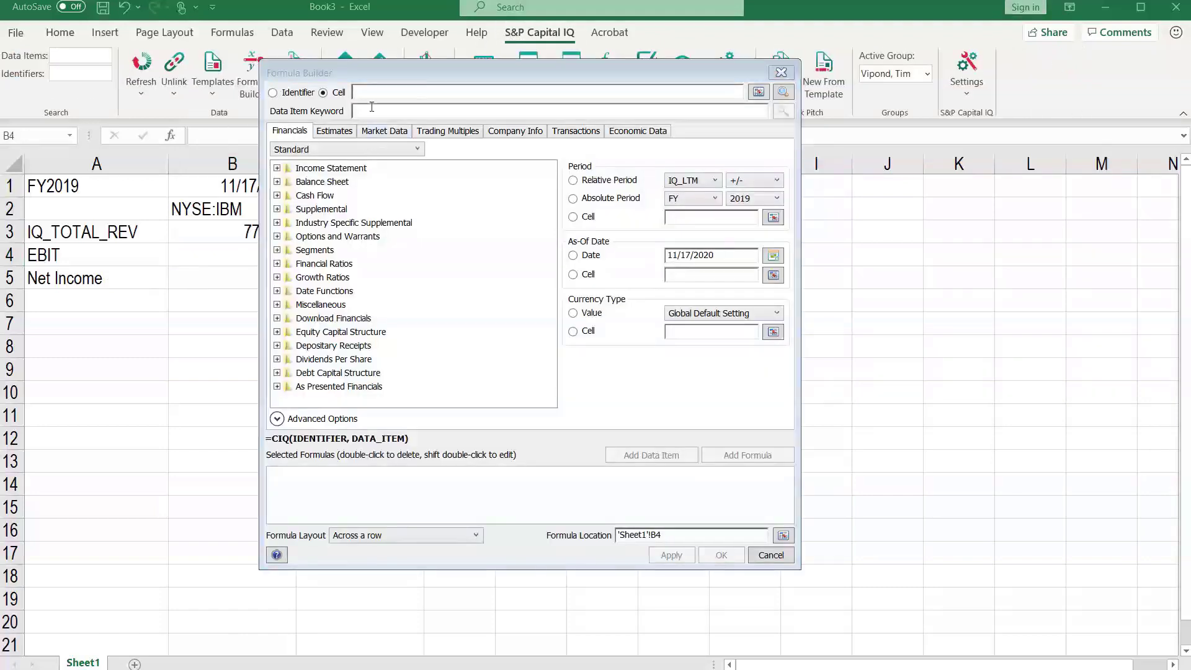
pyautogui.click(371, 110)
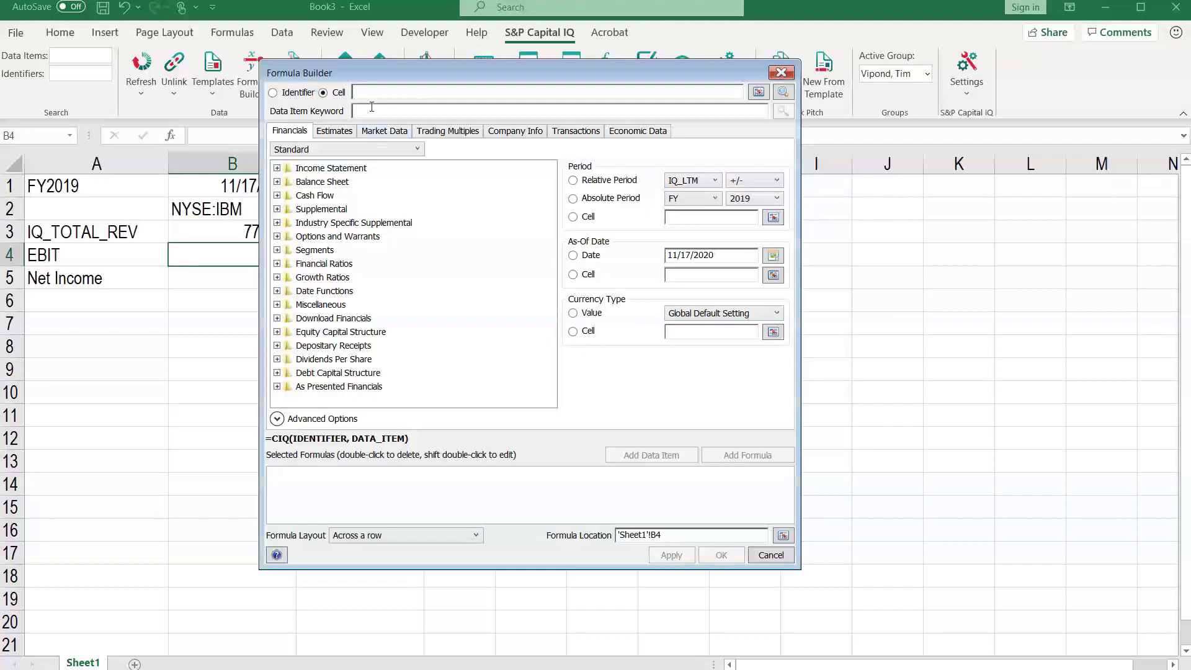
pyautogui.write('ebit')
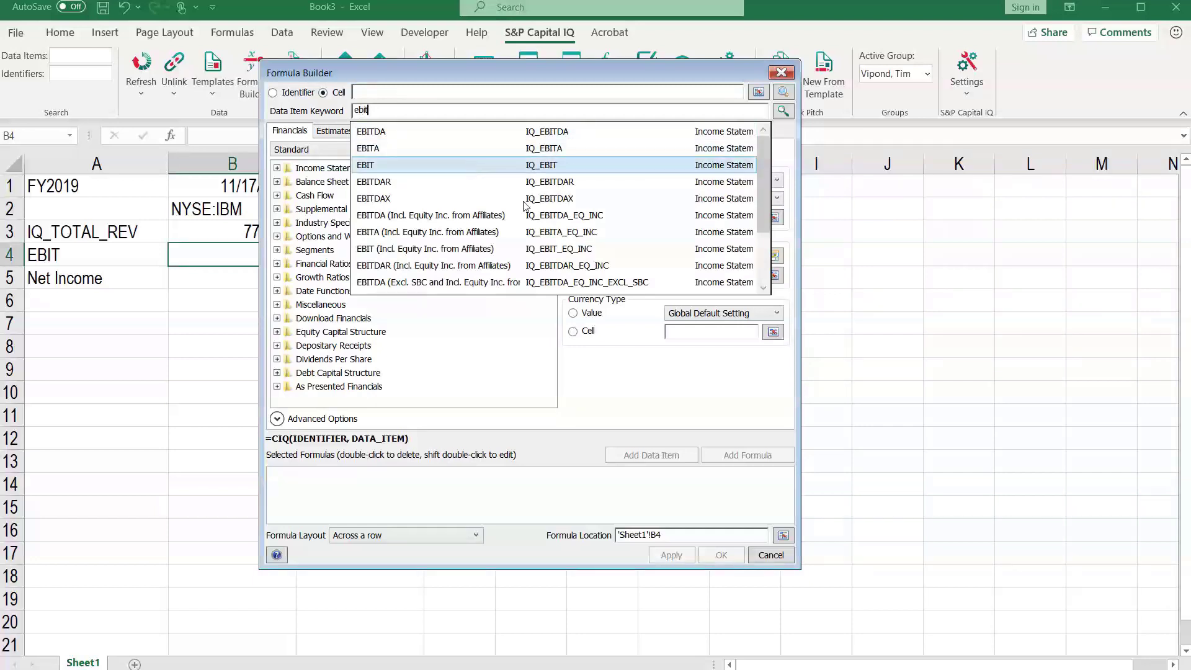
pyautogui.click(766, 554)
pyautogui.click(766, 554)
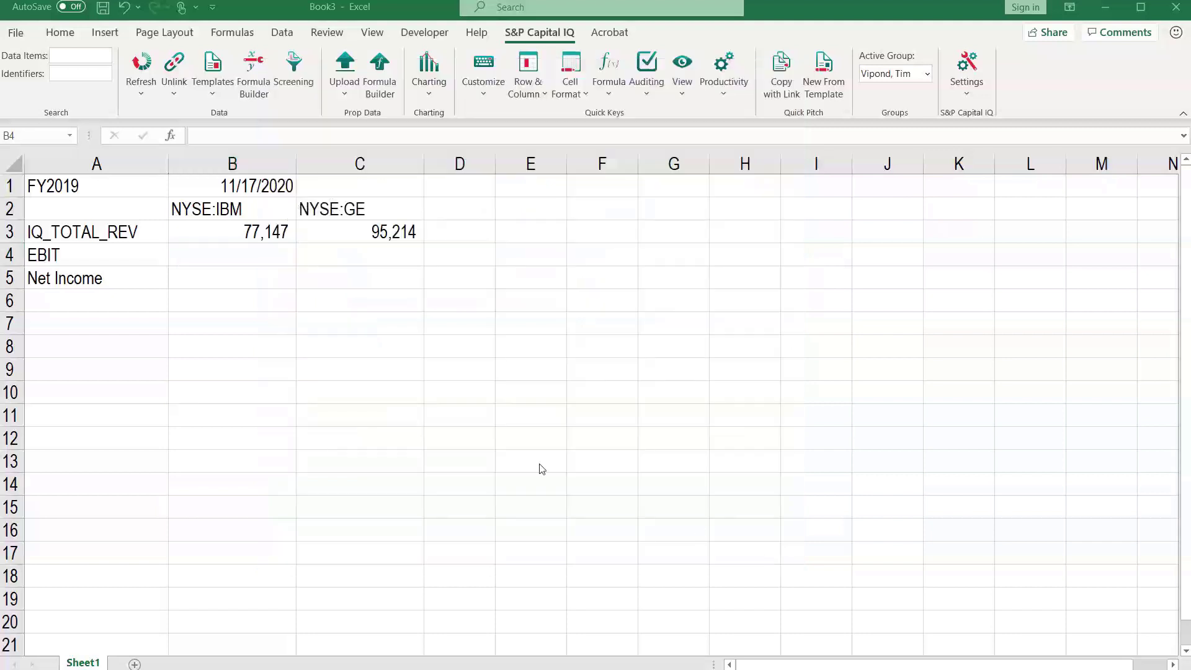
# Change the EBIT label in A4 to the item code IQ_EBIT.
pyautogui.click(151, 272)
pyautogui.click(95, 258)
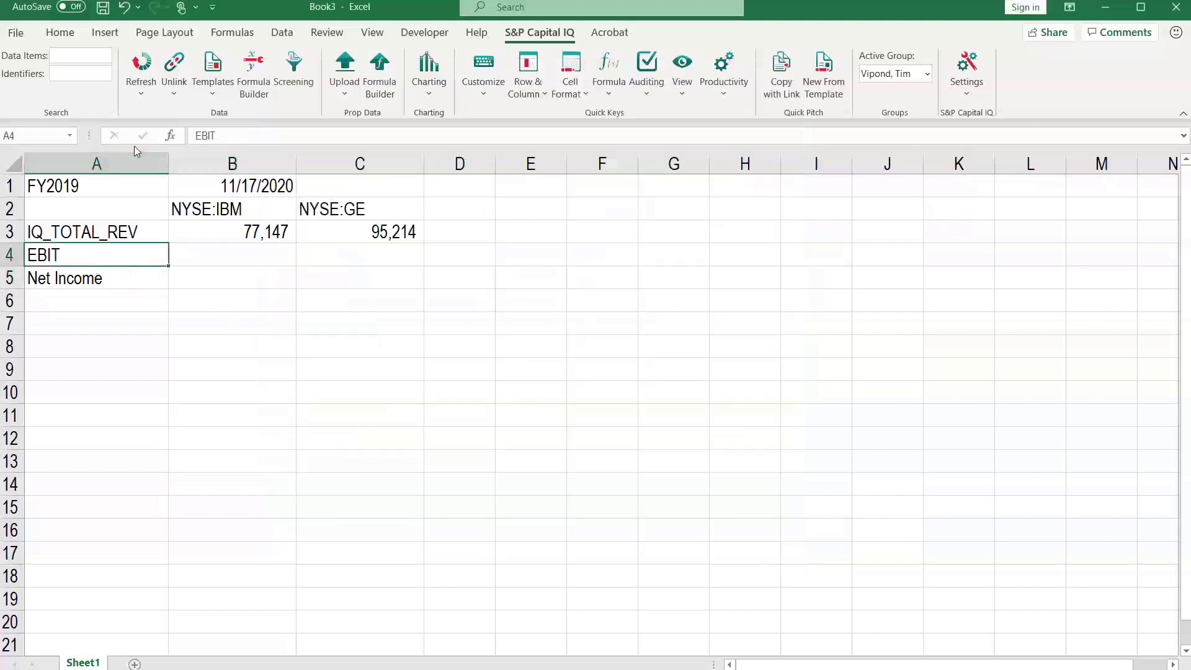
pyautogui.click(191, 136)
pyautogui.write('IQ')
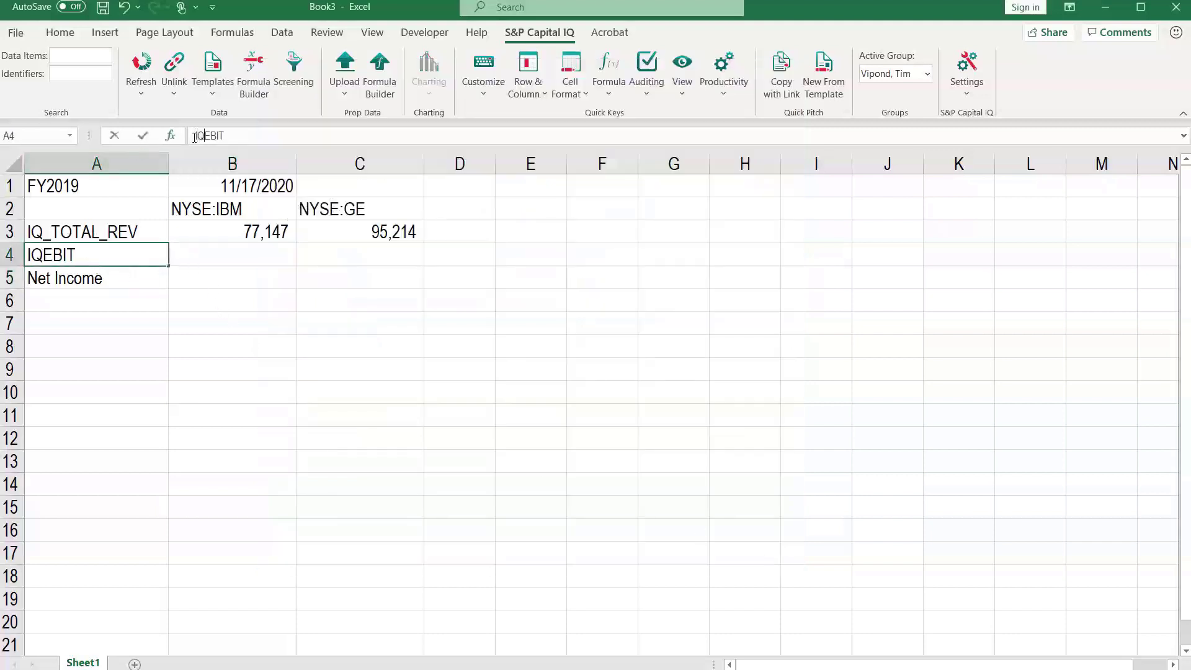
pyautogui.write('_')
pyautogui.press('Return')
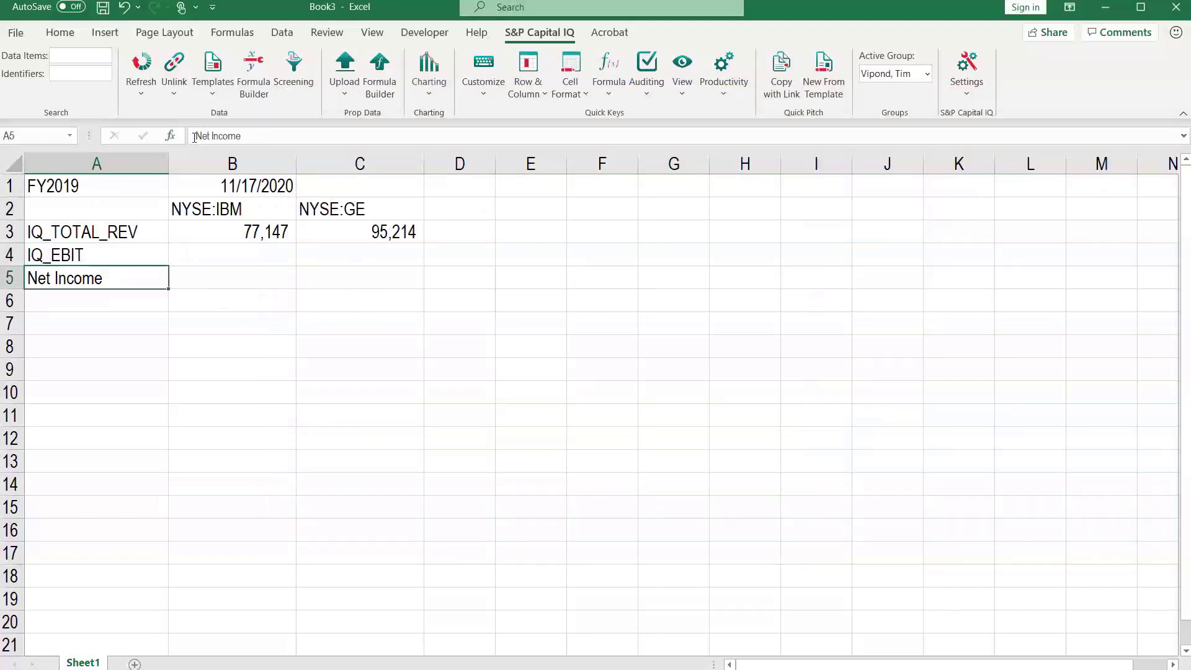
# Look up the item code for "net income" in the Formula Builder and replace the Net Income label in A5 with IQ_NI.
pyautogui.click(254, 75)
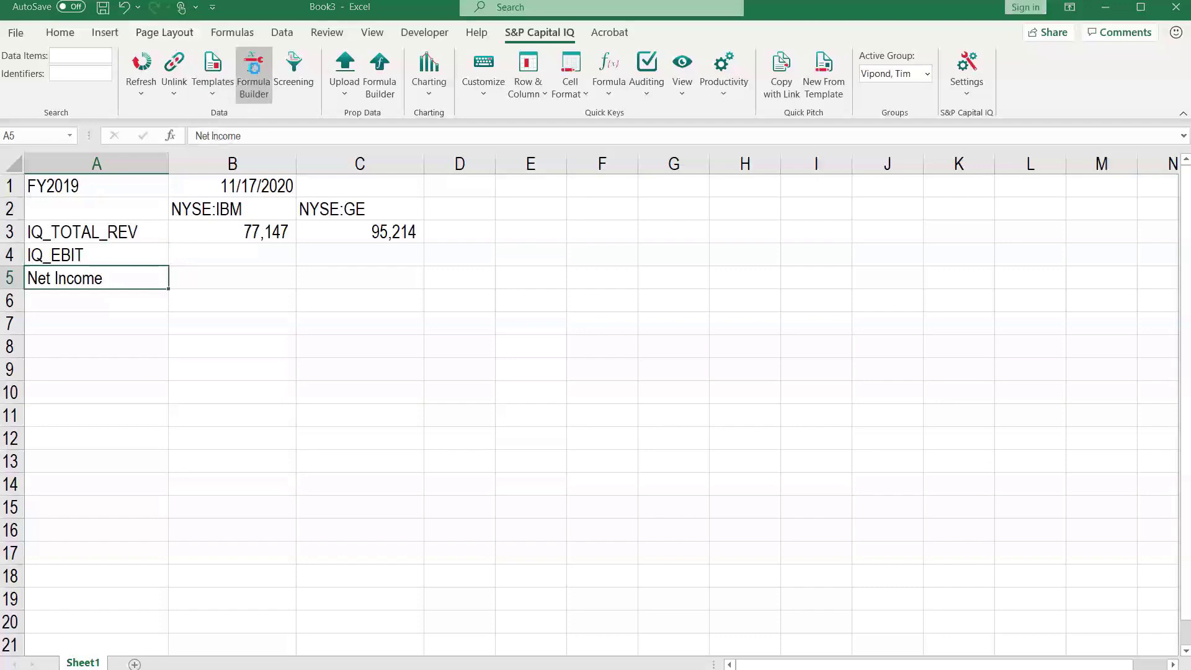
pyautogui.click(418, 113)
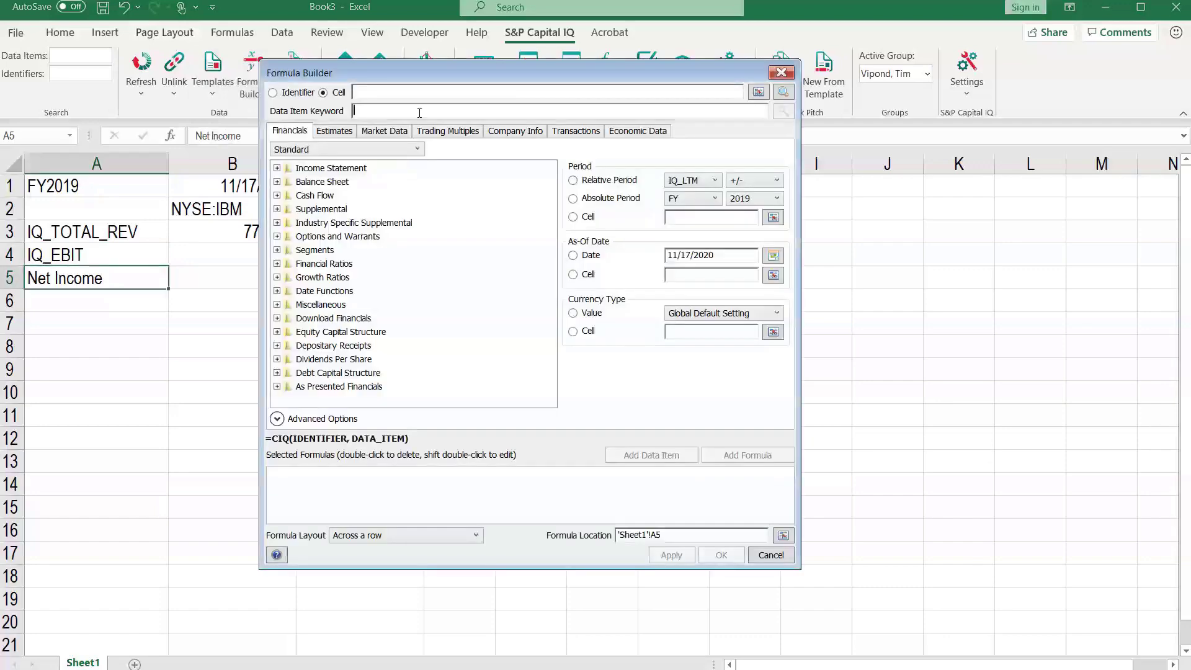
pyautogui.write('net income')
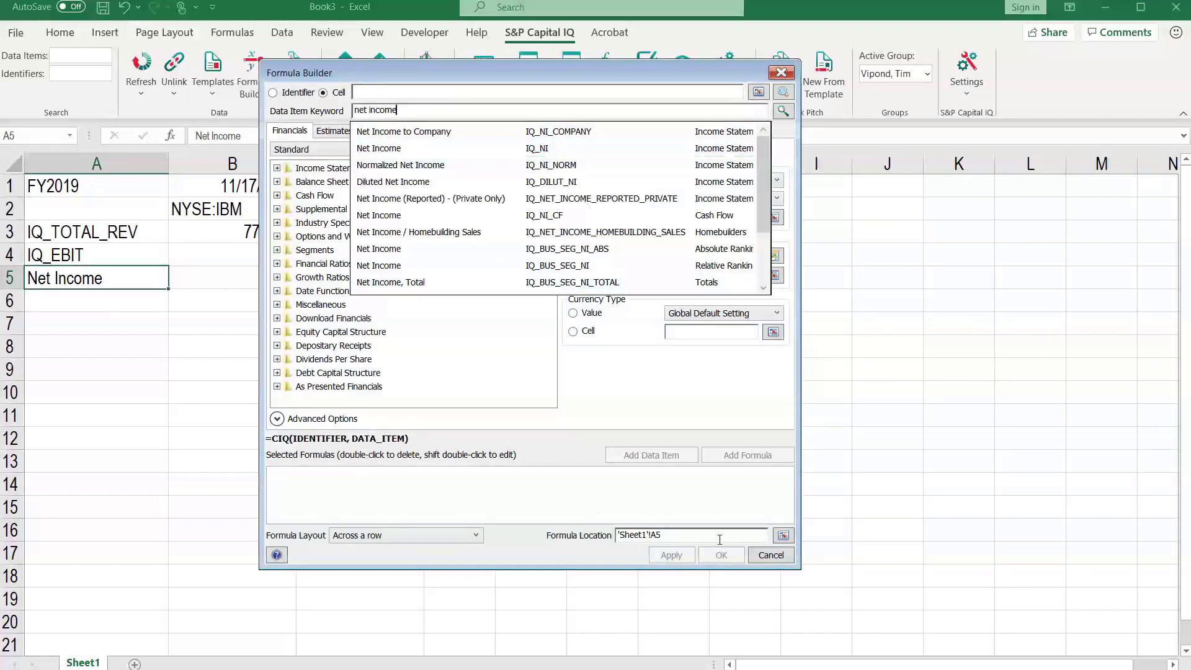
pyautogui.click(769, 555)
pyautogui.click(118, 280)
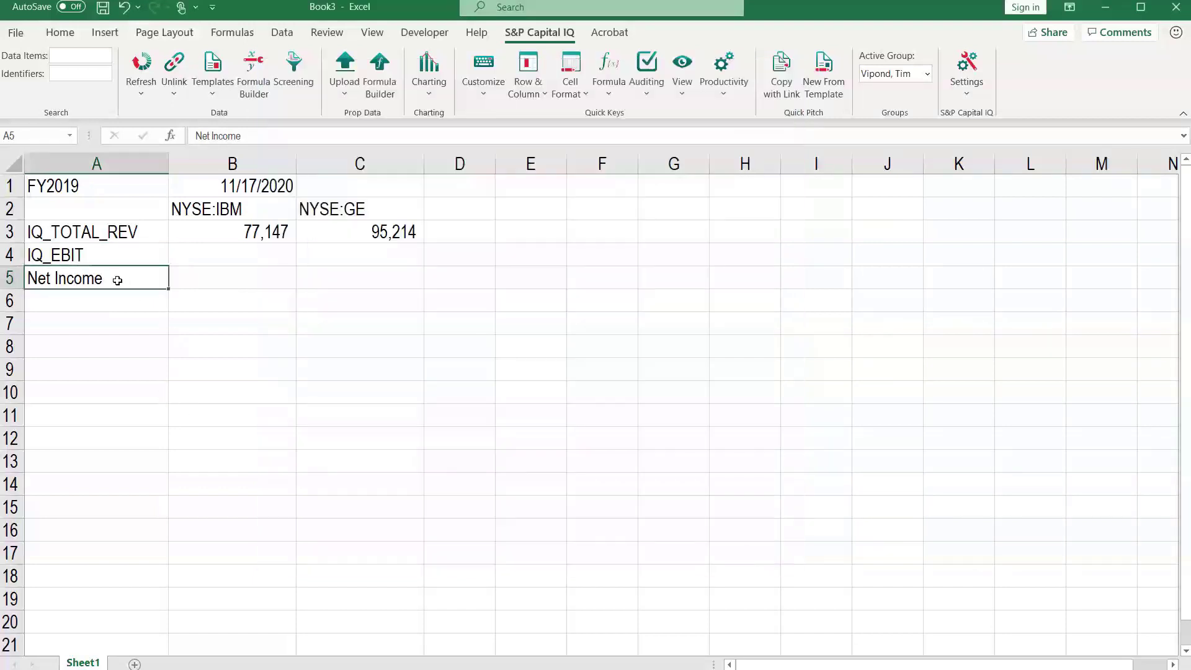
pyautogui.write('IQ_NI')
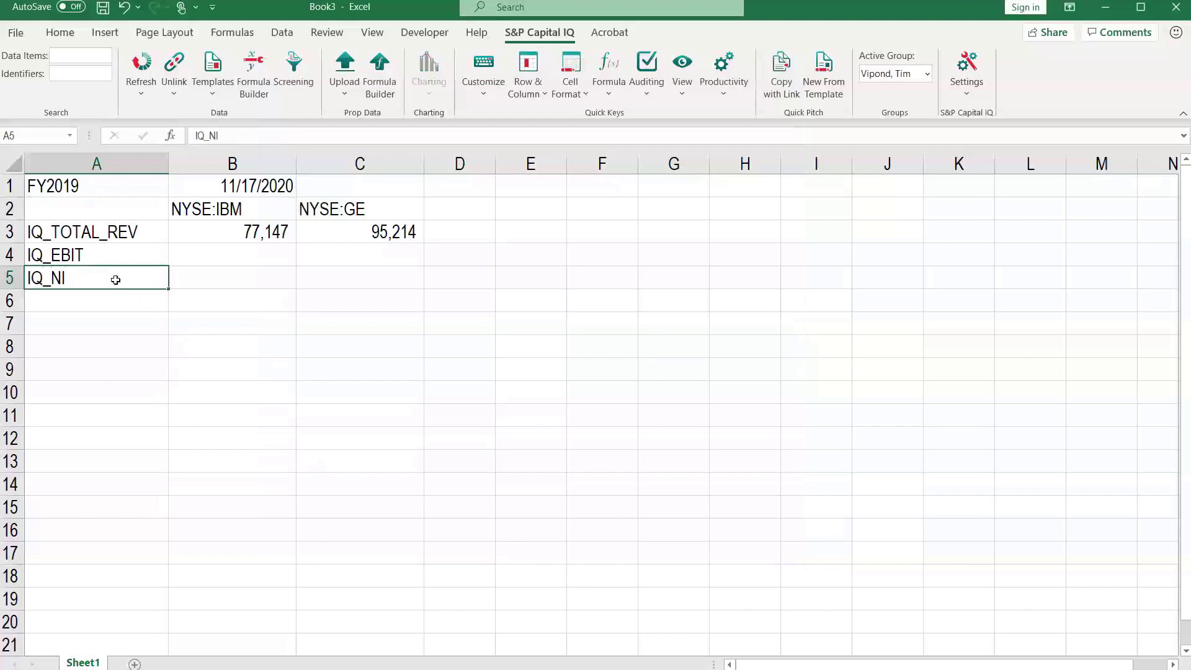
# Lock only the row of the ticker reference in the B3 formula, making it B$2.
pyautogui.press('Tab')
pyautogui.press('Up')
pyautogui.click(276, 236)
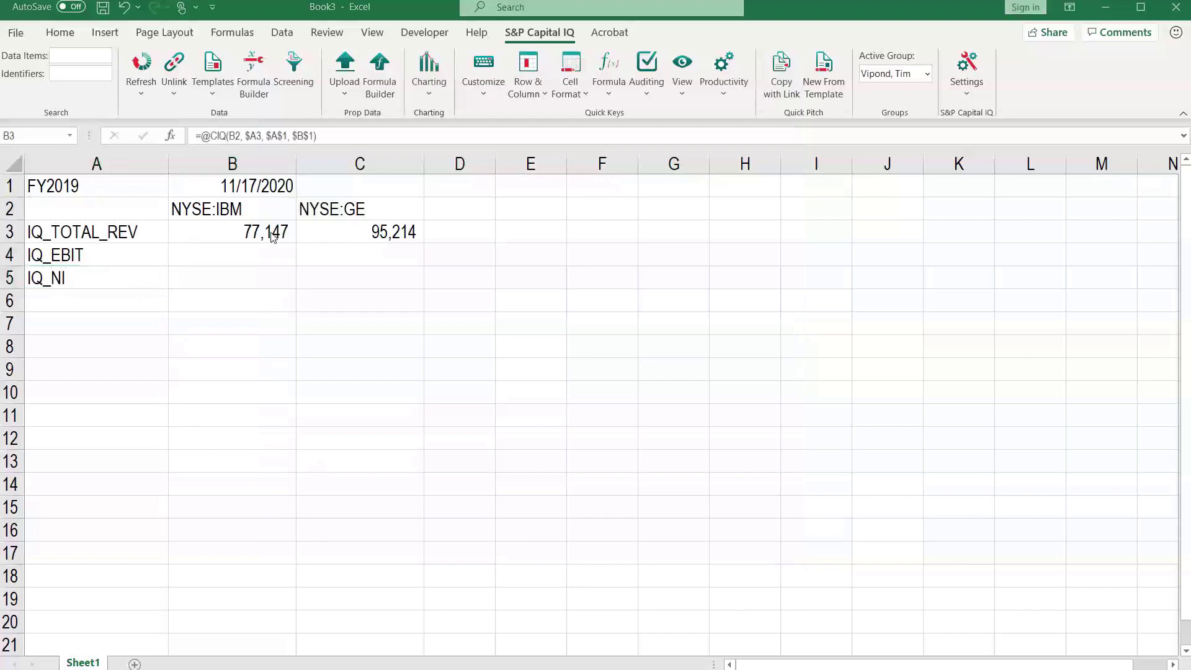
pyautogui.hotkey('shift', 'Right')
pyautogui.hotkey('shift', 'Down')
pyautogui.hotkey('shift', 'Down')
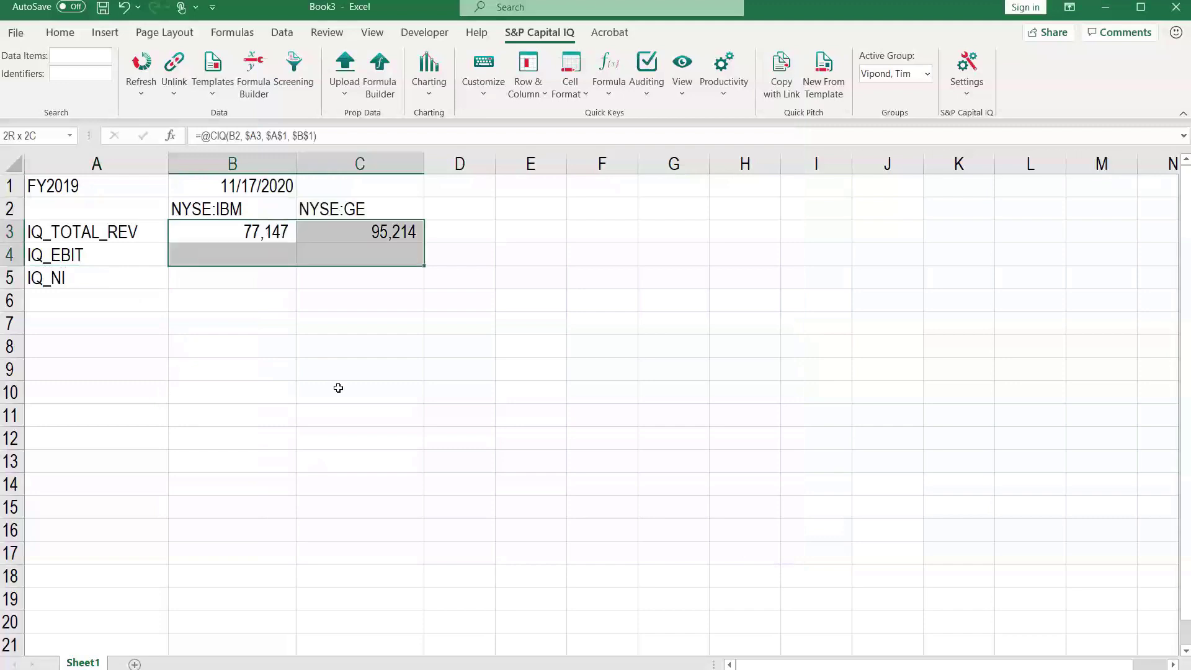
pyautogui.press('Up')
pyautogui.press('Down')
pyautogui.press('F2')
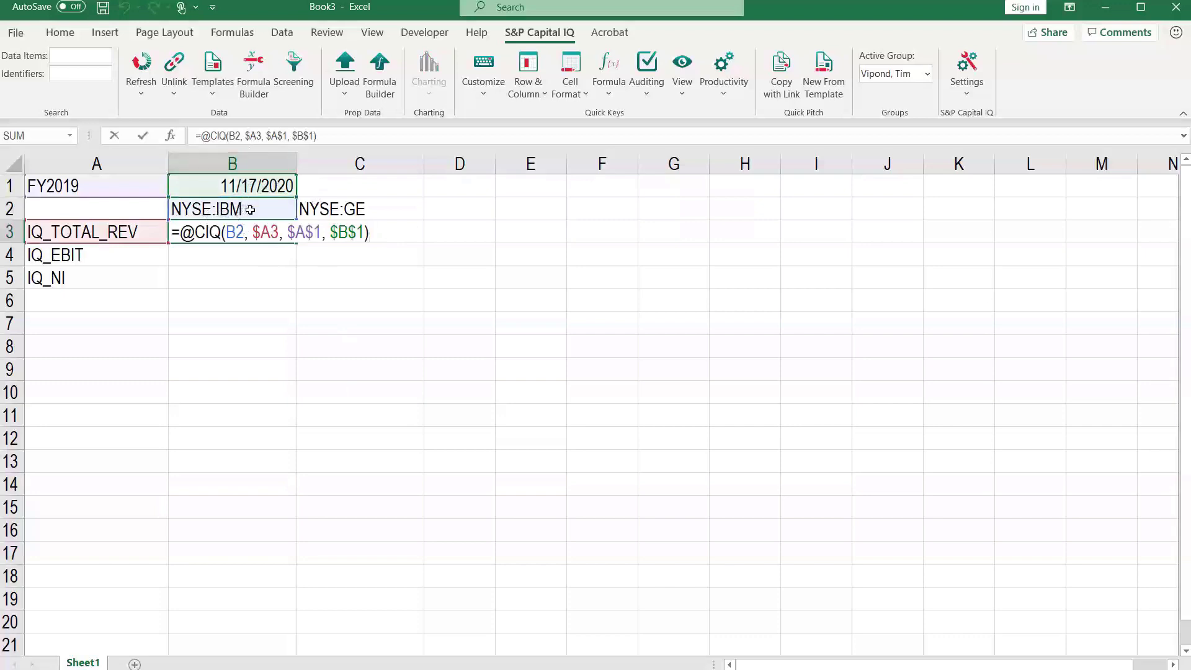
pyautogui.click(236, 136)
pyautogui.press('F4')
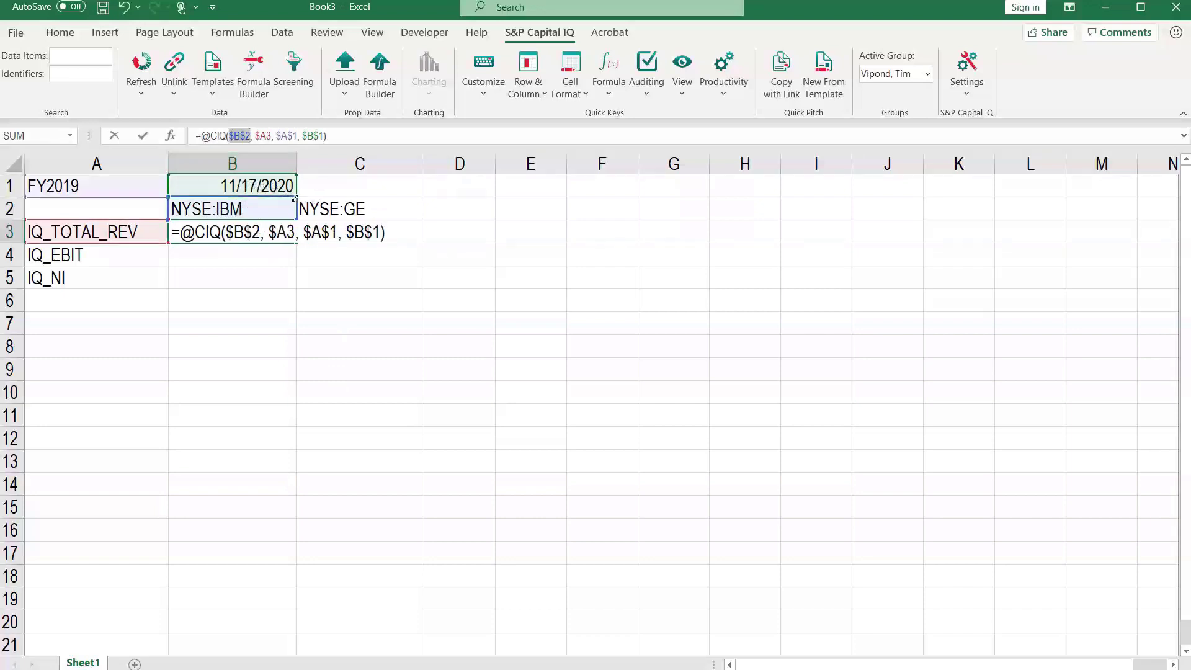
pyautogui.press('F4')
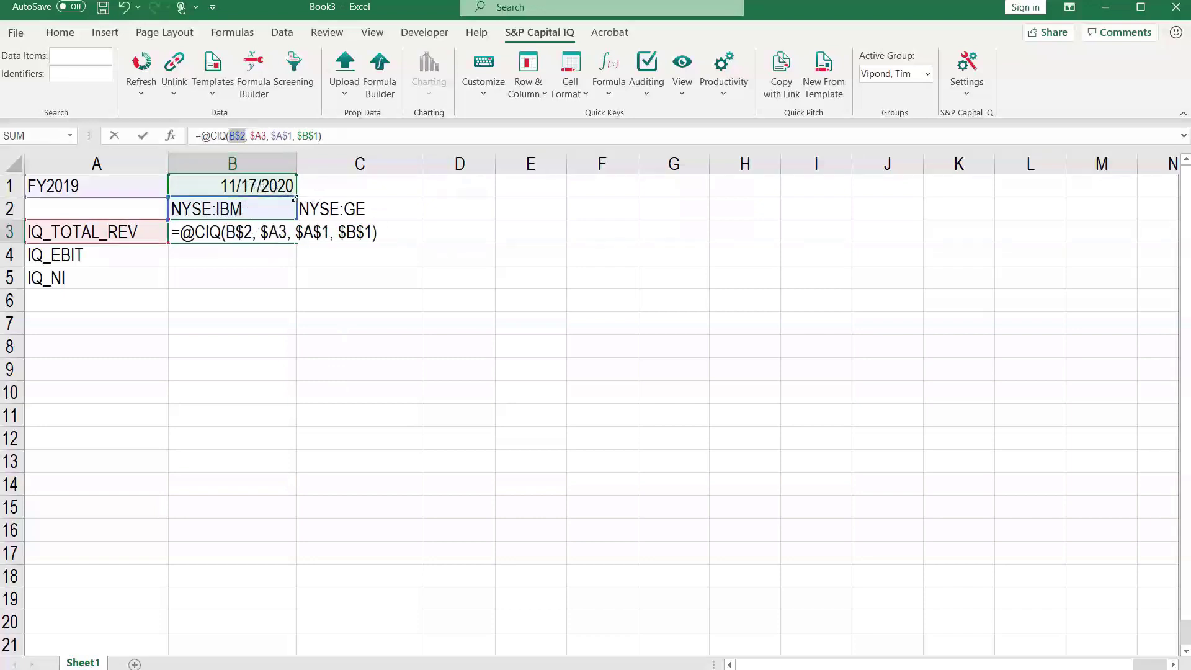
pyautogui.press('Return')
# Fill the B3 formula across to C3 and check the cell references in both formulas.
pyautogui.hotkey('shift', 'Right')
pyautogui.hotkey('ctrl', 'r')
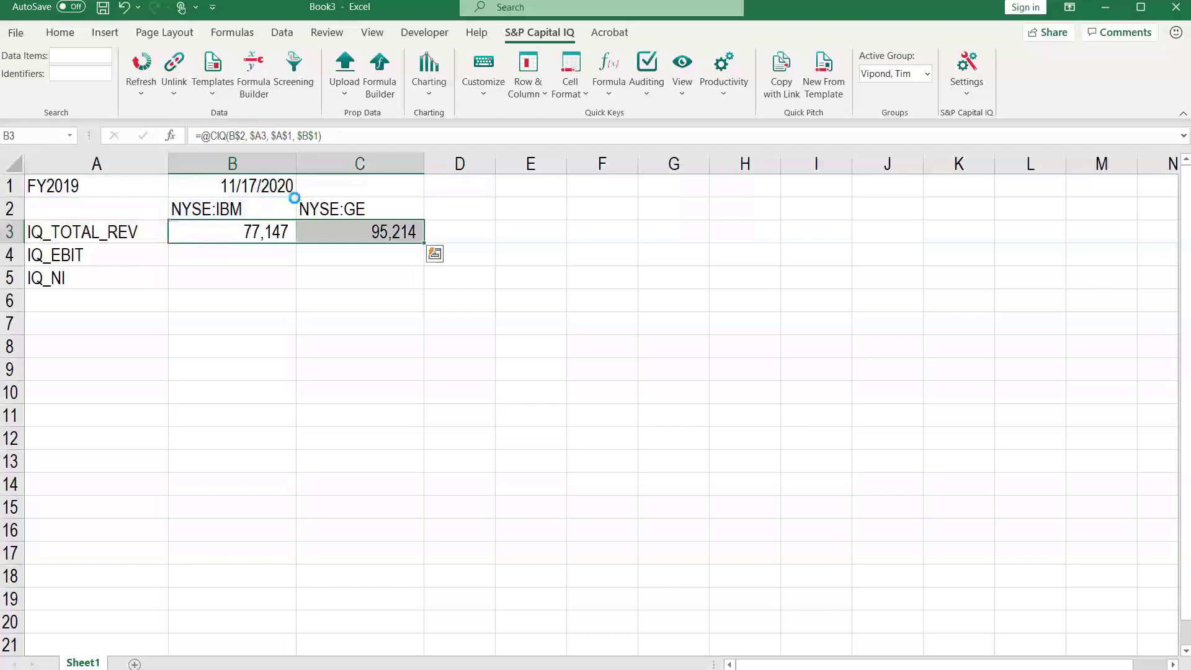
pyautogui.press('Right')
pyautogui.press('Left')
pyautogui.press('F2')
pyautogui.press('Escape')
pyautogui.press('Right')
pyautogui.press('F2')
pyautogui.press('Escape')
pyautogui.press('Left')
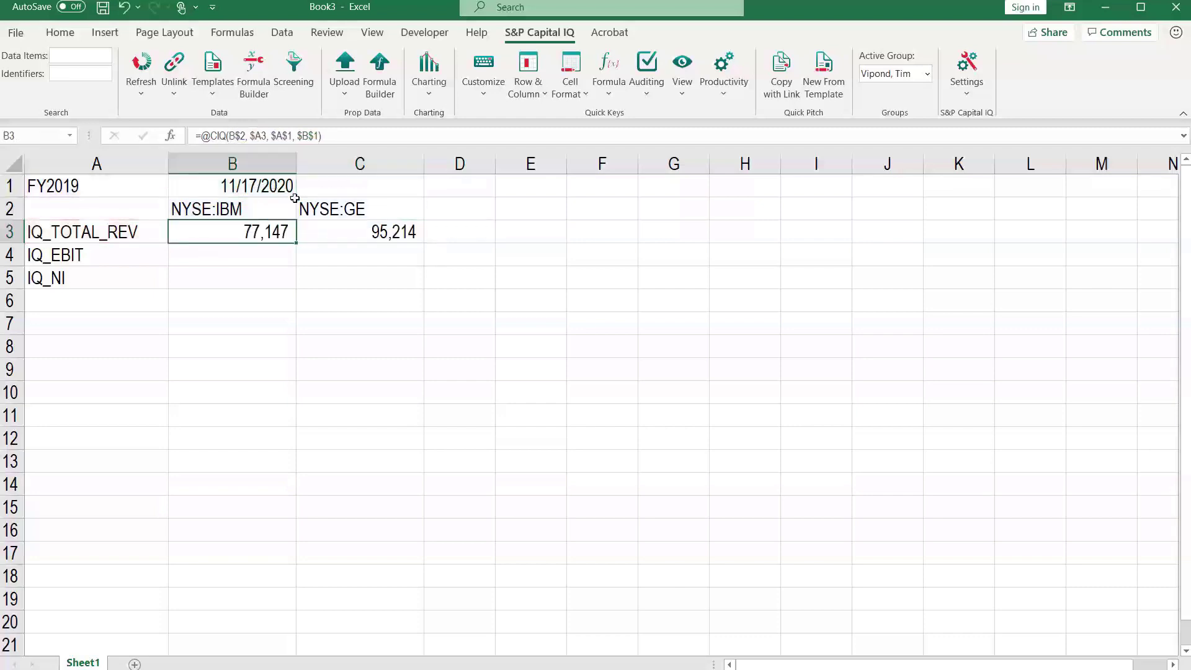
# Fill the formulas in B3:C3 down through the EBIT and net income rows to row 5.
pyautogui.hotkey('shift', 'Right')
pyautogui.hotkey('shift', 'Down')
pyautogui.hotkey('shift', 'Down')
pyautogui.hotkey('ctrl', 'd')
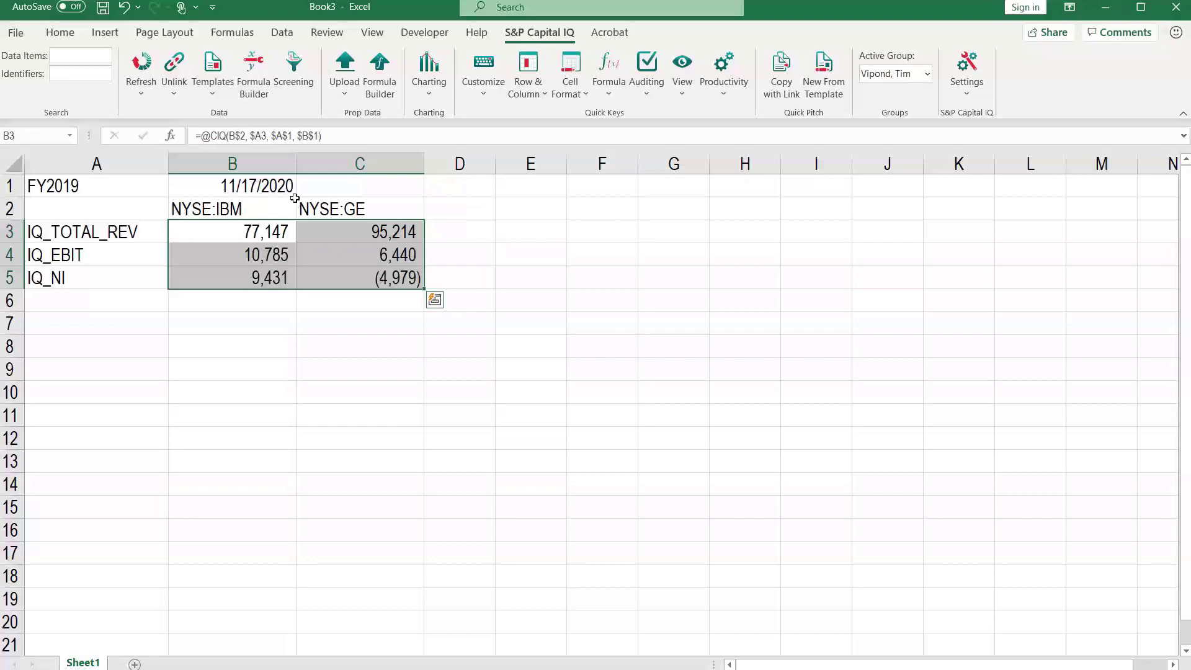
pyautogui.click(276, 306)
pyautogui.click(272, 326)
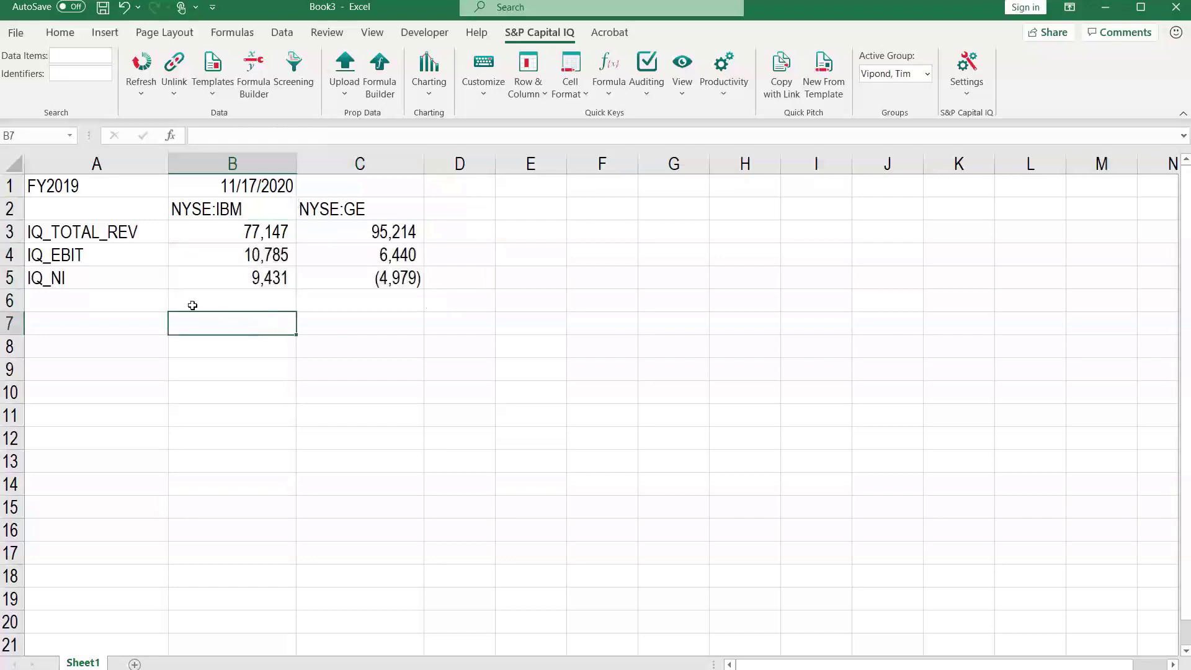
# Select all constants on the sheet with Go To Special and set their font colour to blue.
pyautogui.click(149, 312)
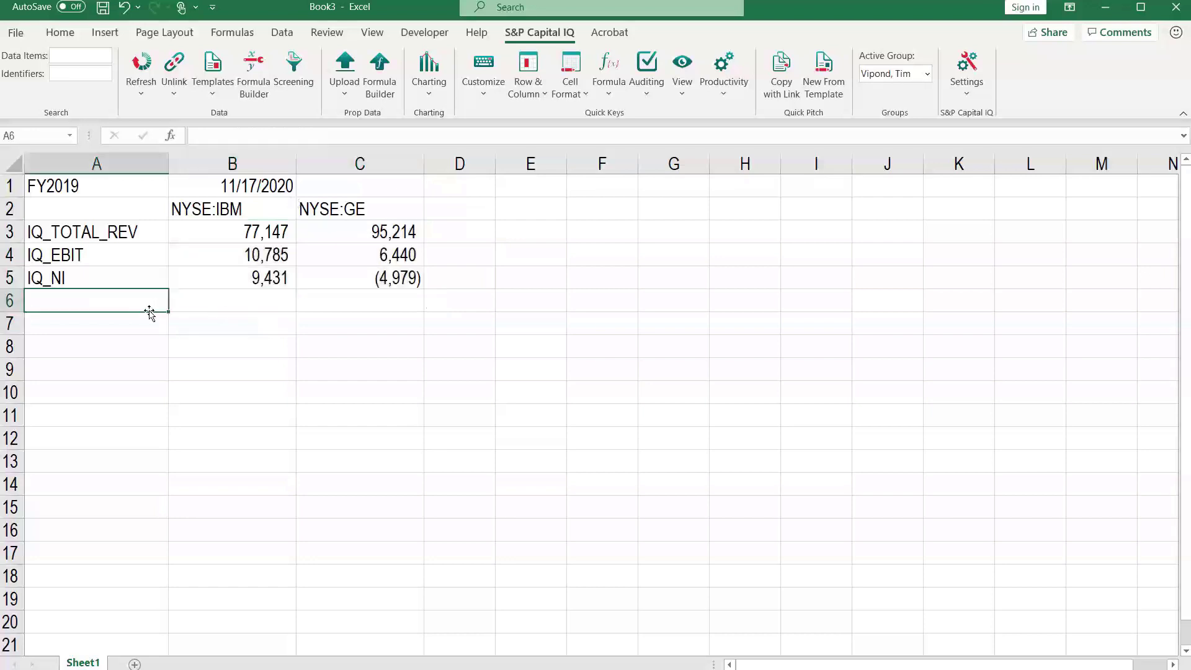
pyautogui.press('F5')
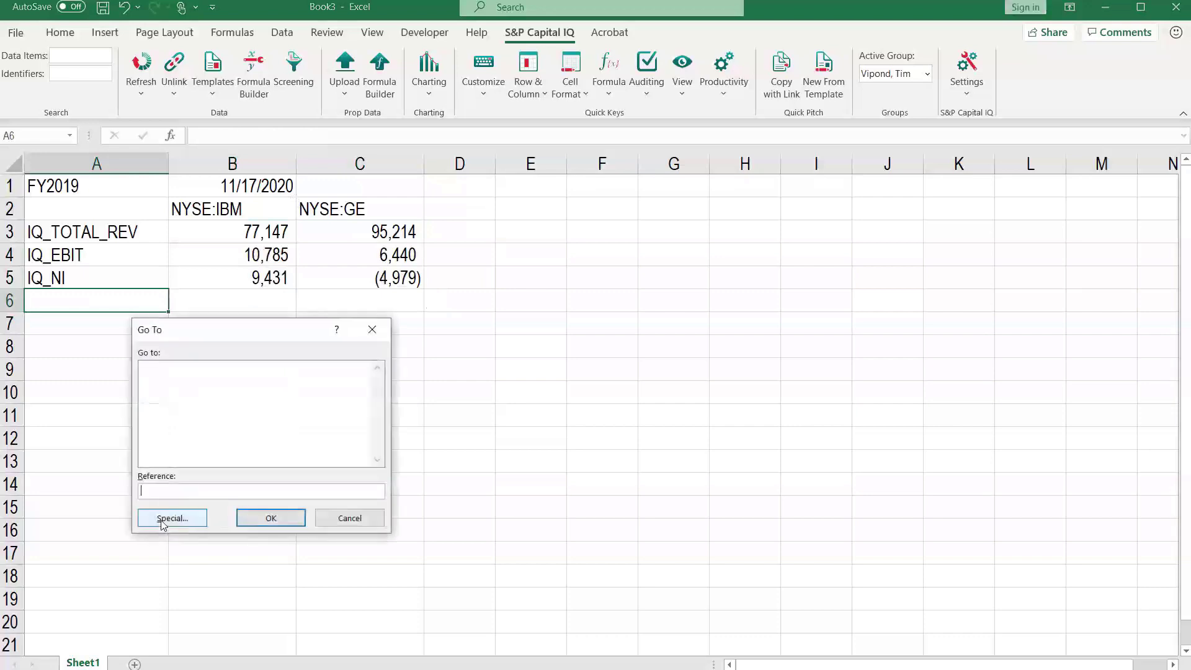
pyautogui.click(163, 521)
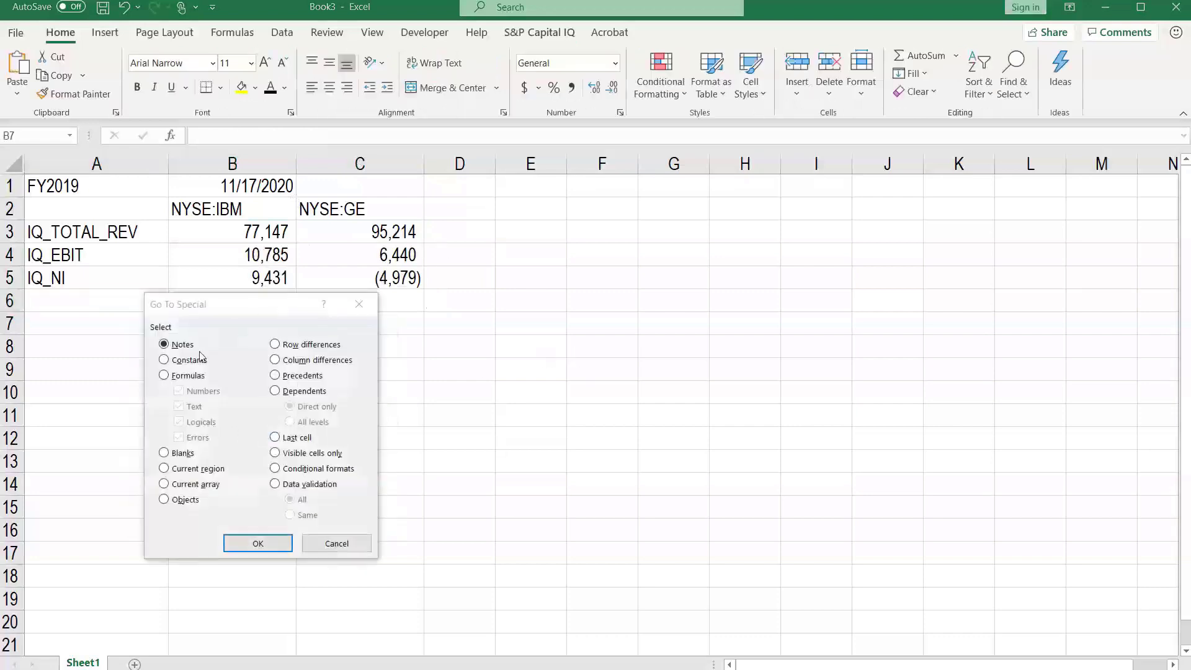
pyautogui.click(186, 360)
pyautogui.click(245, 542)
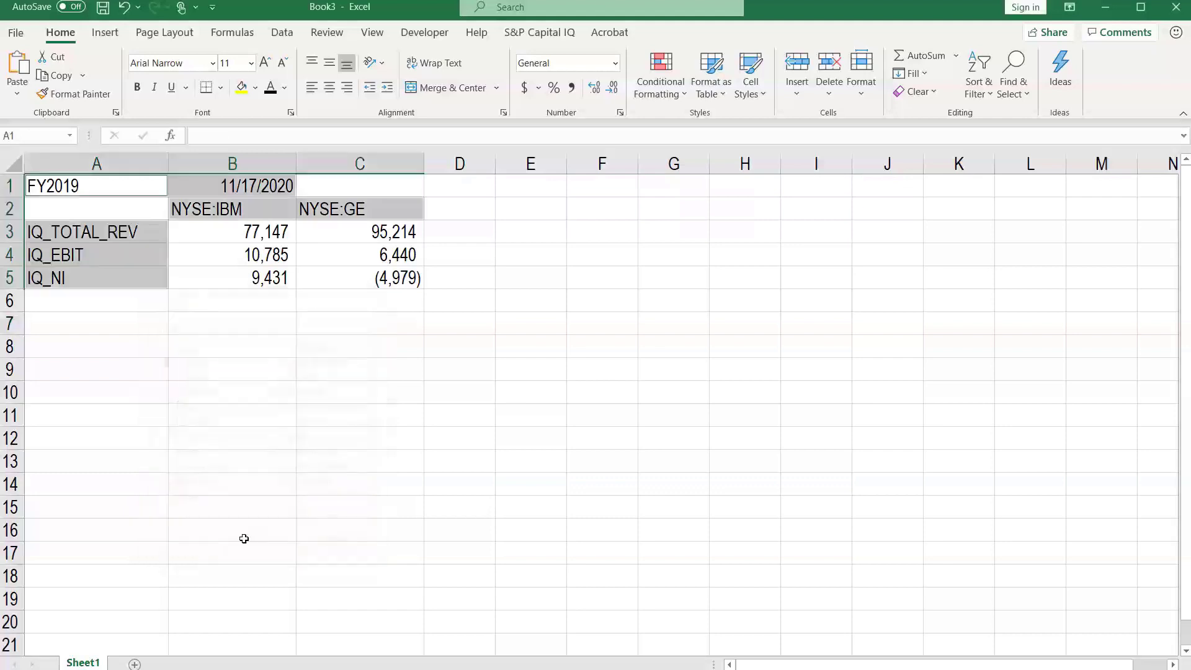
pyautogui.click(284, 88)
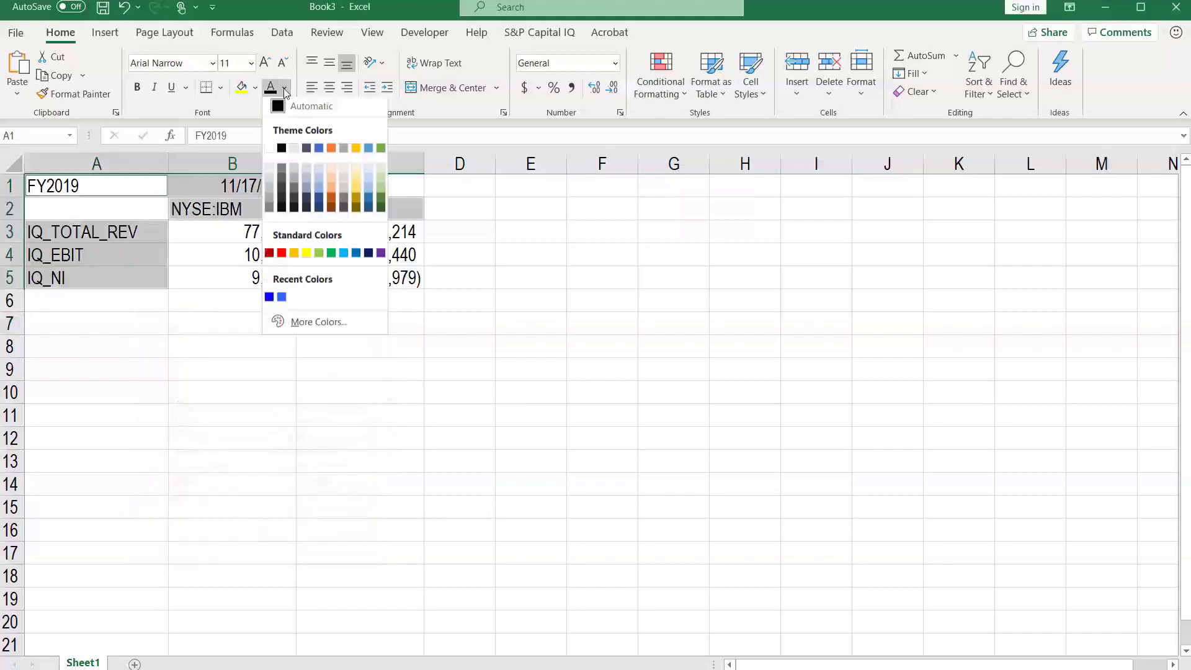
pyautogui.click(268, 300)
pyautogui.click(265, 373)
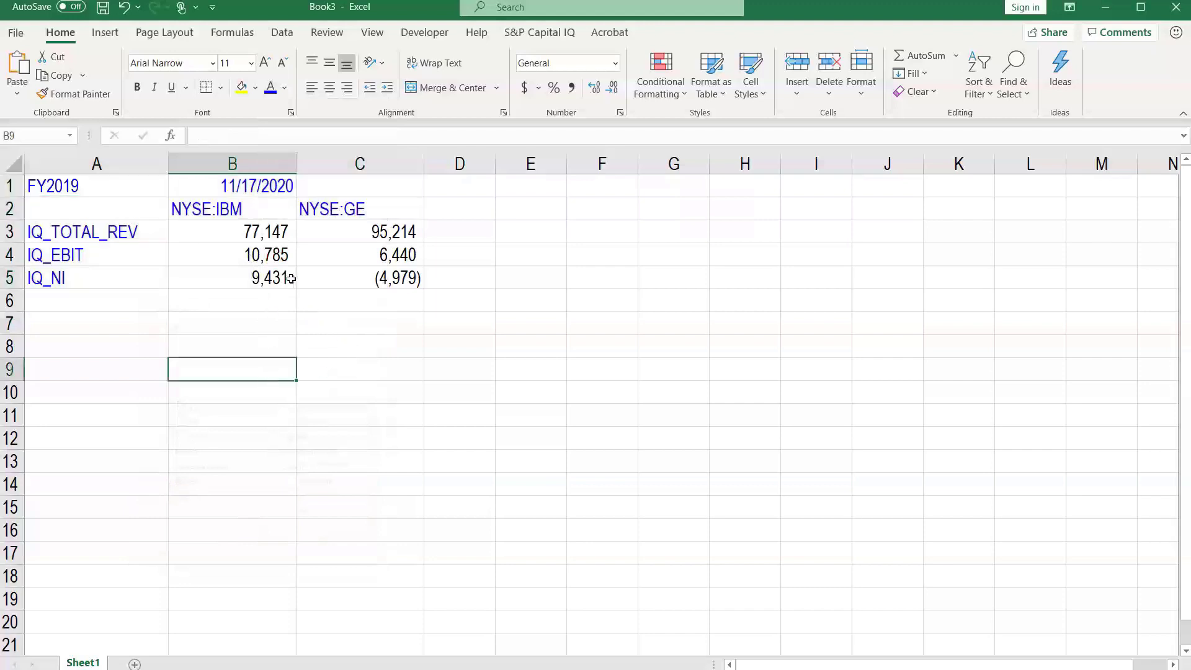
# Inspect the Capital IQ formulas in B3:C5, comparing their ticker, data item, period and date references.
pyautogui.click(279, 231)
pyautogui.press('F2')
pyautogui.press('Tab')
pyautogui.press('F2')
pyautogui.press('Escape')
pyautogui.press('Down')
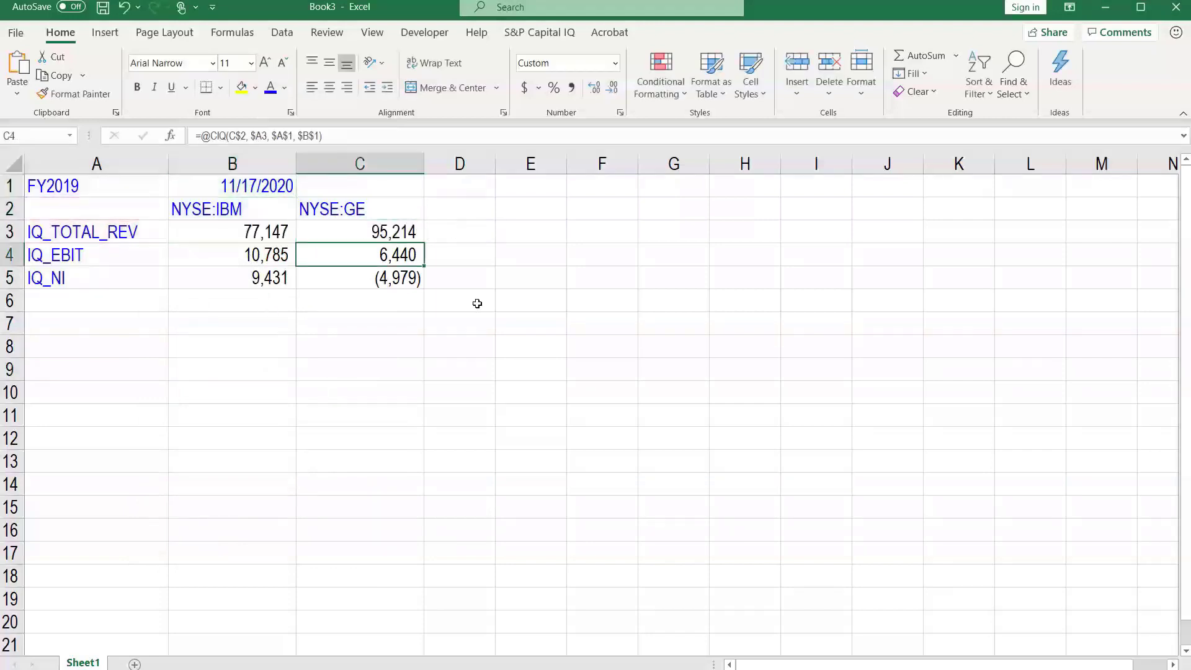
pyautogui.press('F2')
pyautogui.press('Escape')
pyautogui.press('Down')
pyautogui.press('F2')
pyautogui.press('Escape')
pyautogui.press('Left')
pyautogui.press('F2')
pyautogui.press('Escape')
pyautogui.press('Up')
pyautogui.press('Escape')
pyautogui.press('Up')
pyautogui.press('F2')
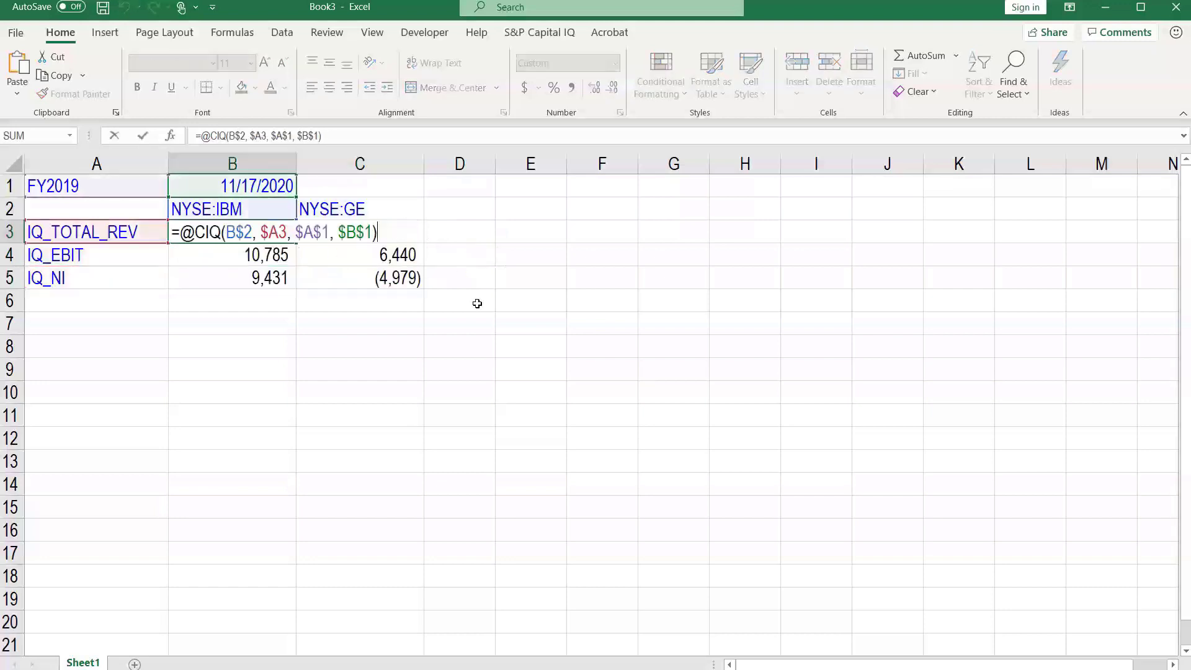
pyautogui.press('Escape')
pyautogui.press('Right')
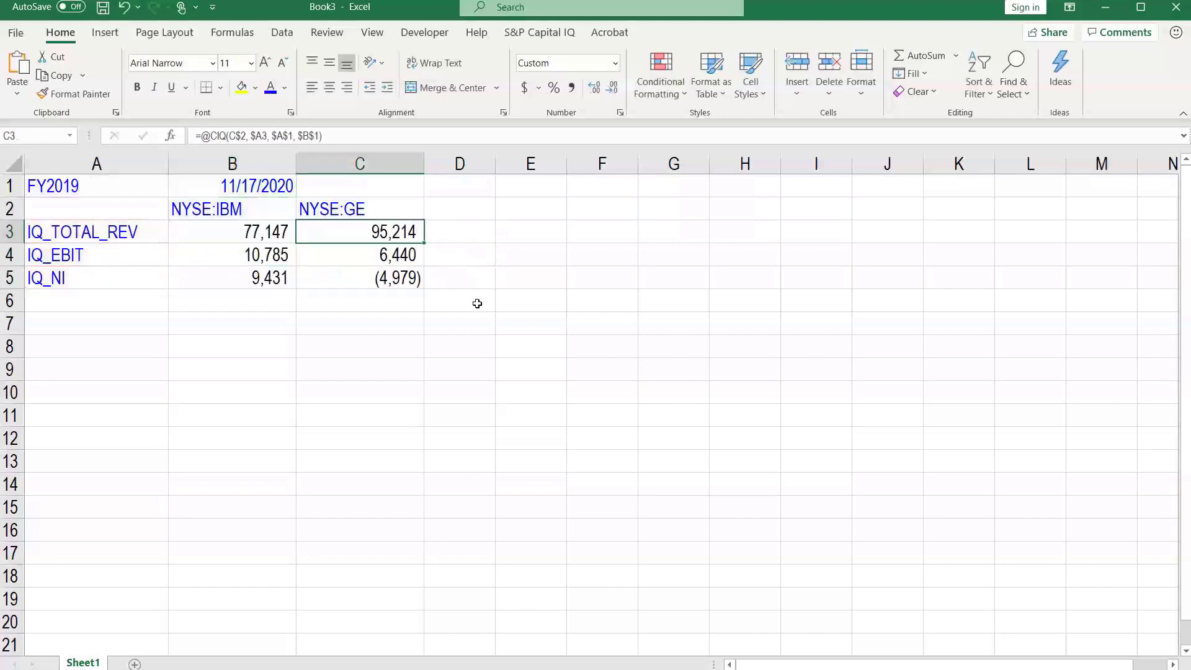
# Change the period in A1 to FY2018.
pyautogui.hotkey('ctrl', 'Home')
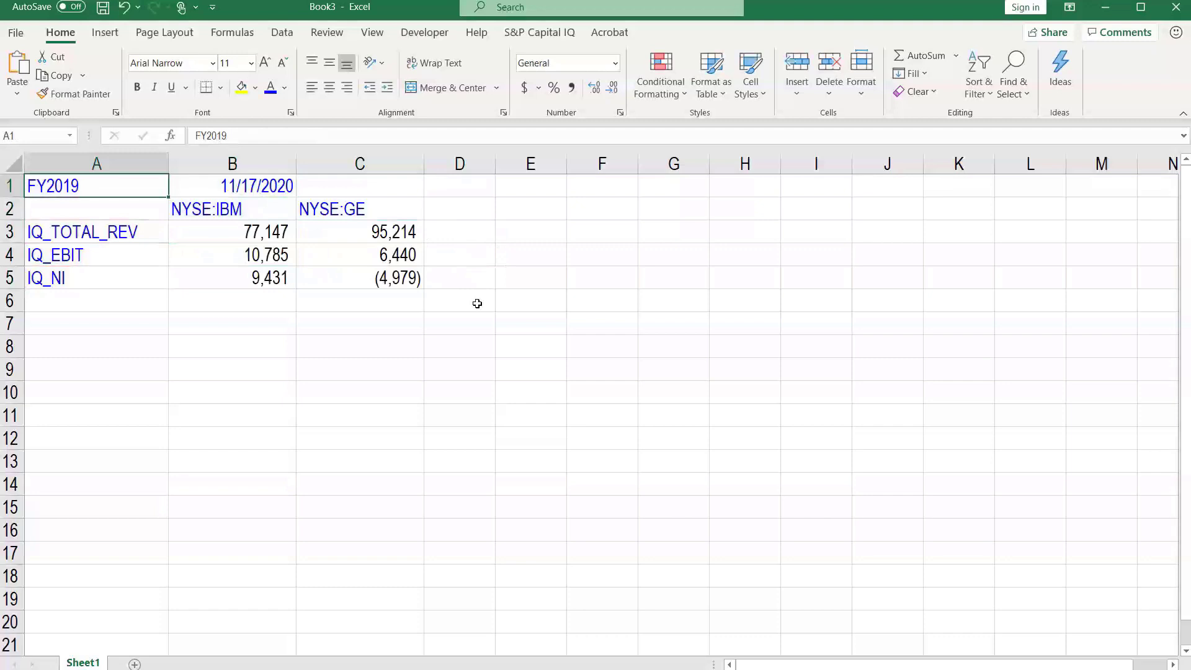
pyautogui.click(279, 134)
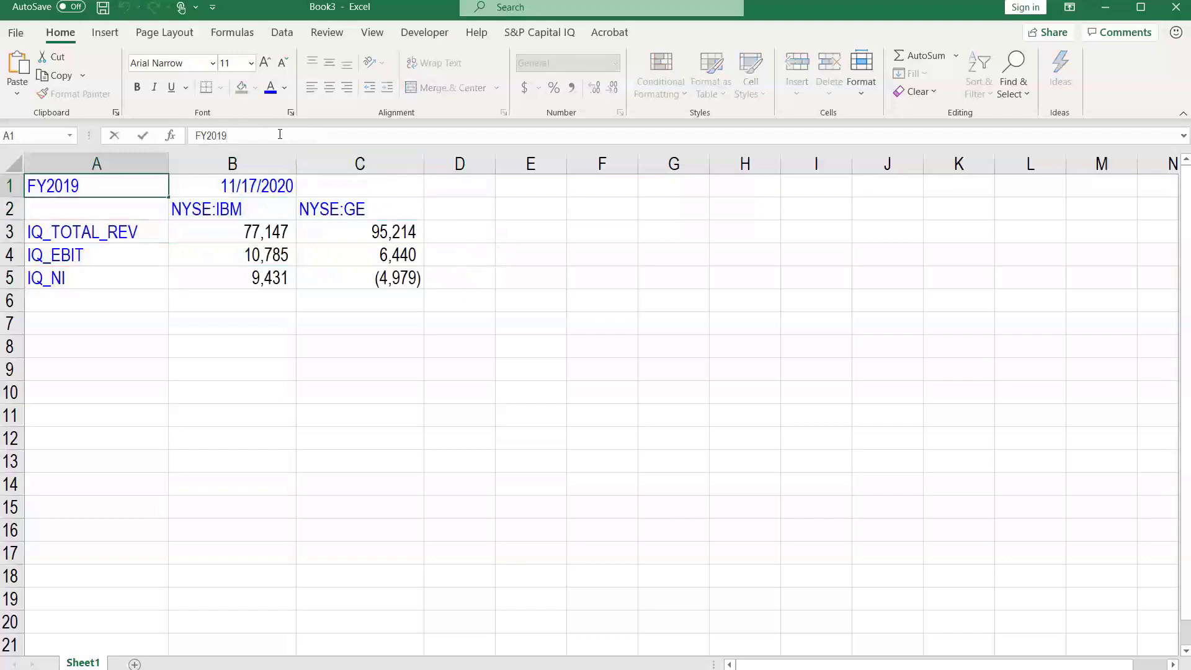
pyautogui.press('BackSpace')
pyautogui.write('8')
pyautogui.press('Return')
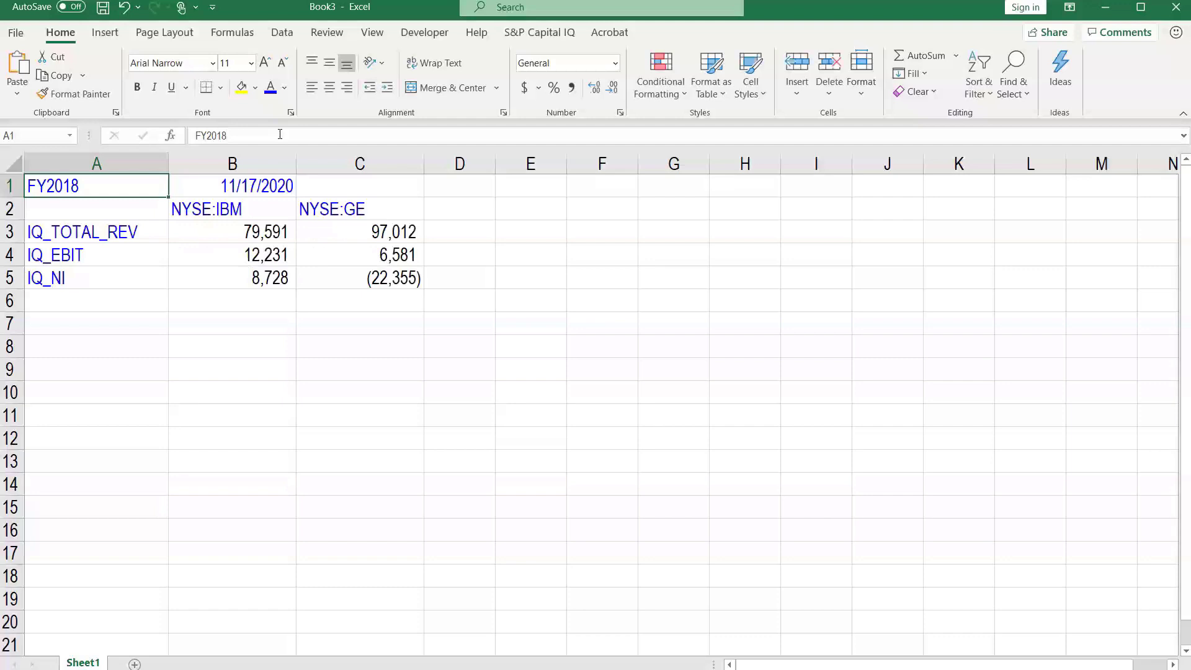
# Change the ticker in C2 to NYSE:GS.
pyautogui.click(340, 207)
pyautogui.click(249, 135)
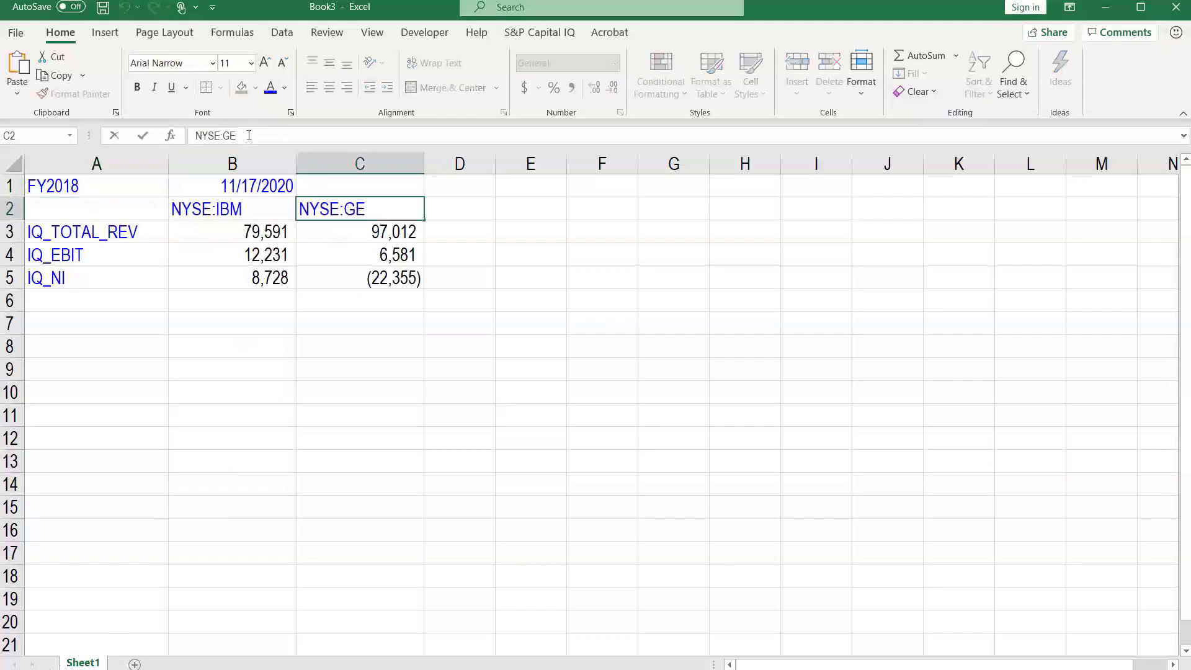
pyautogui.press('BackSpace')
pyautogui.write('S')
pyautogui.hotkey('ctrl', 'Return')
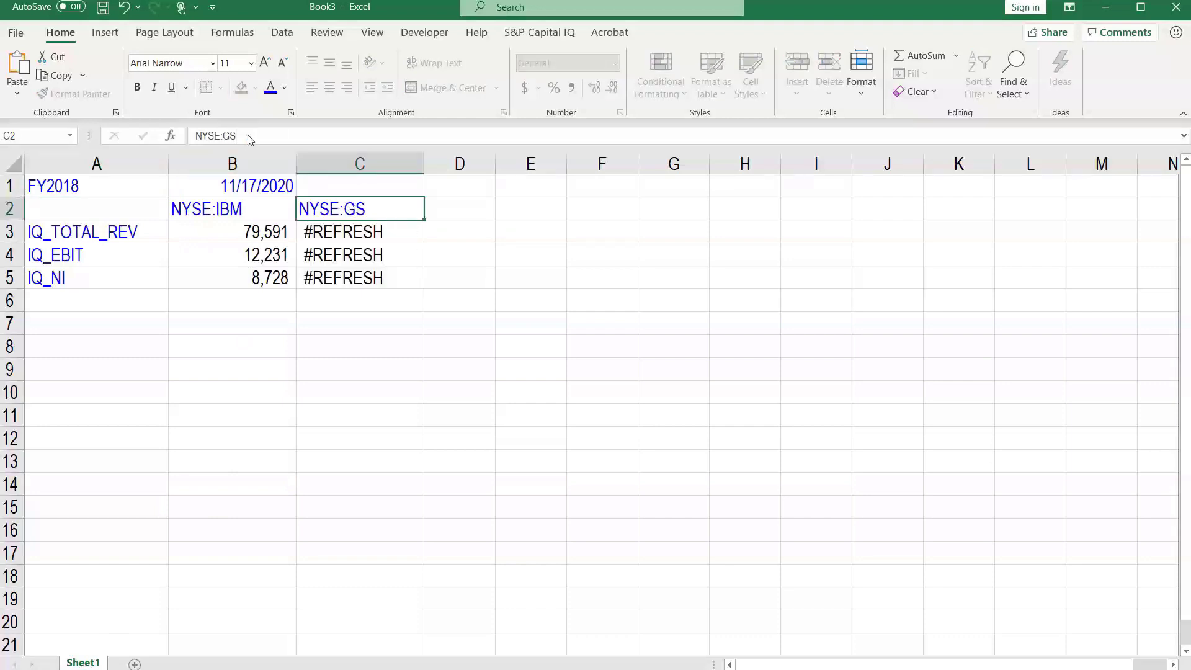
# Right-align the EBIT result in C4.
pyautogui.press('Down')
pyautogui.press('Down')
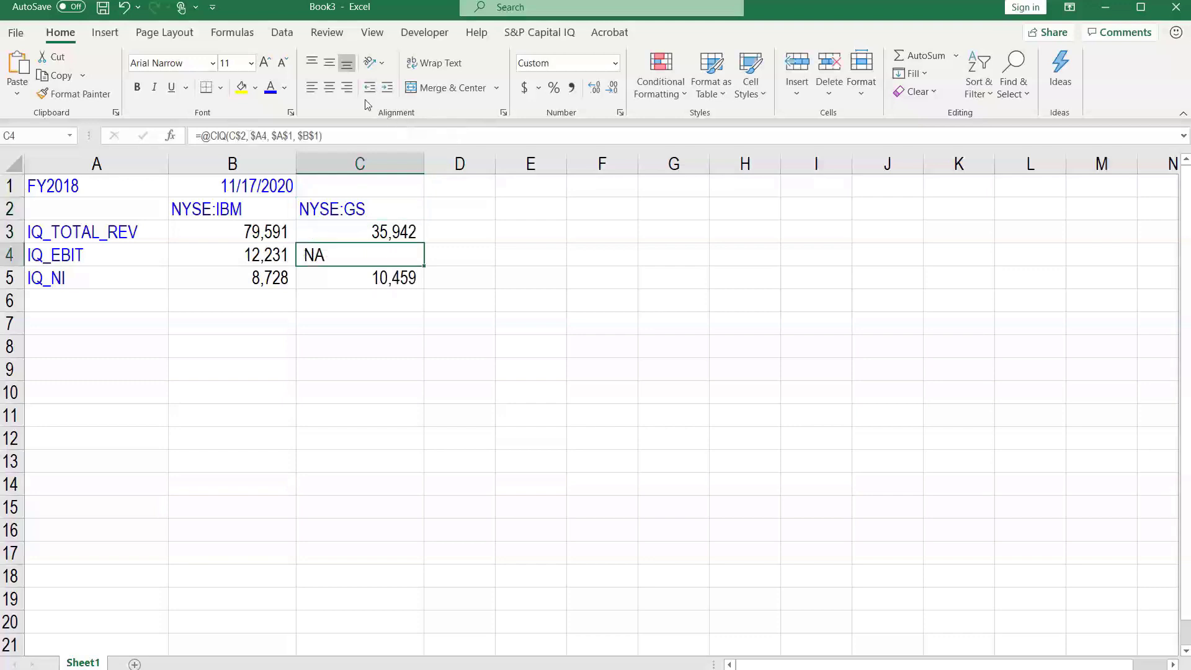
pyautogui.click(348, 88)
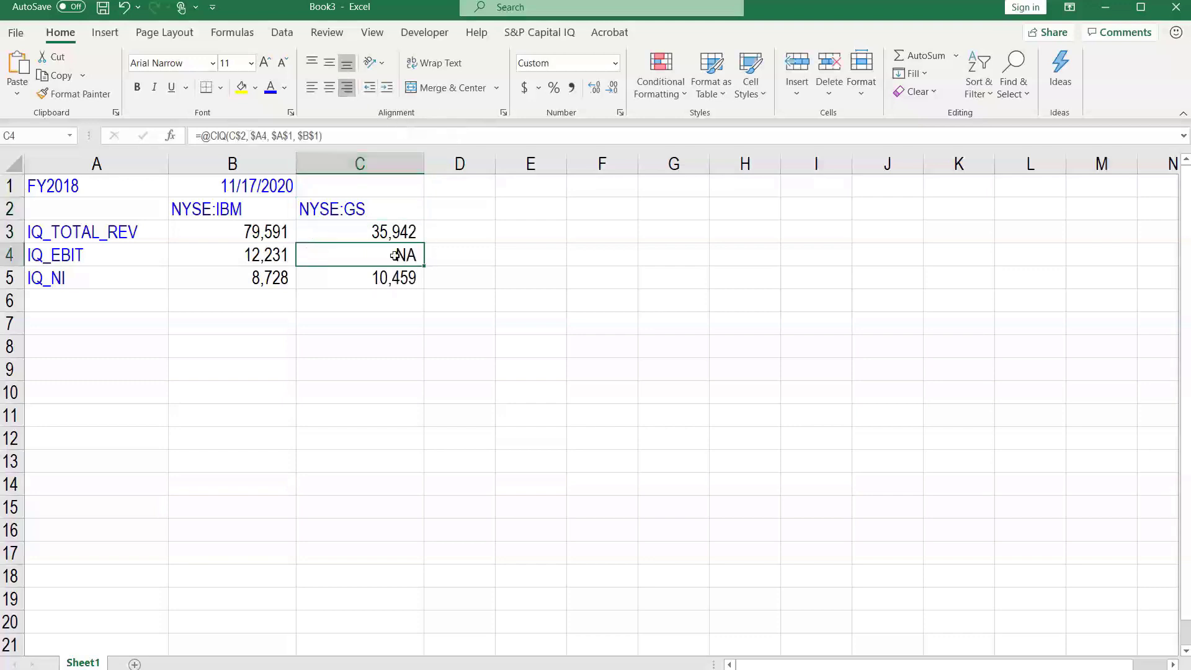
pyautogui.click(131, 256)
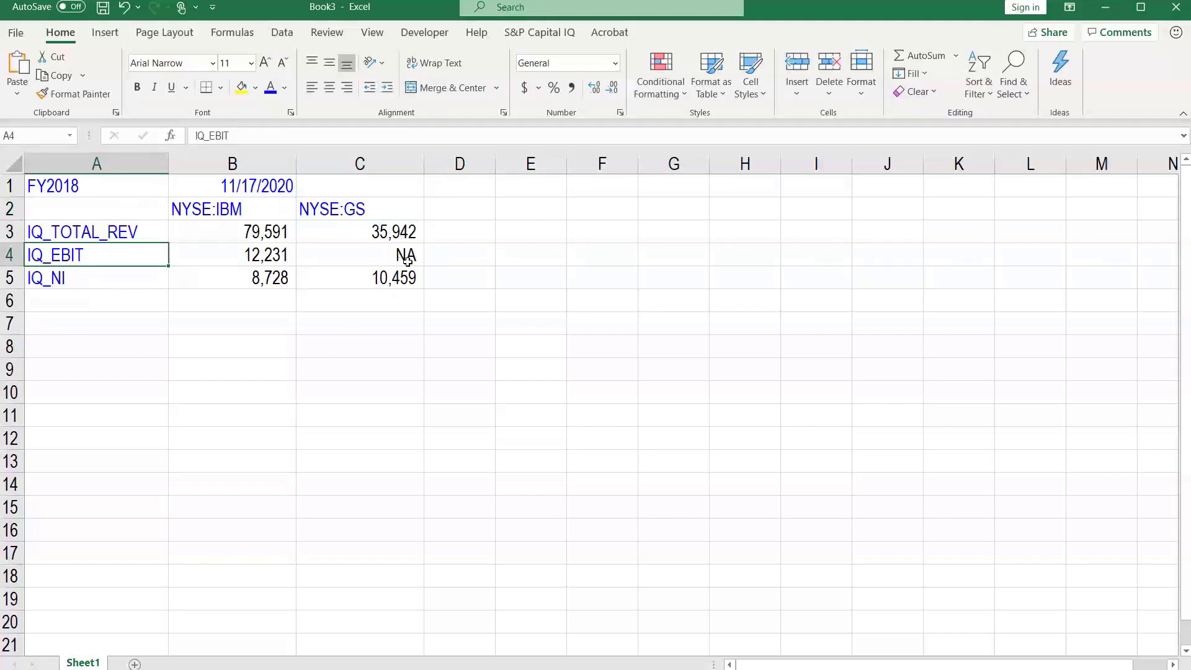
# Change the ticker in C2 back to NYSE:GE.
pyautogui.click(371, 208)
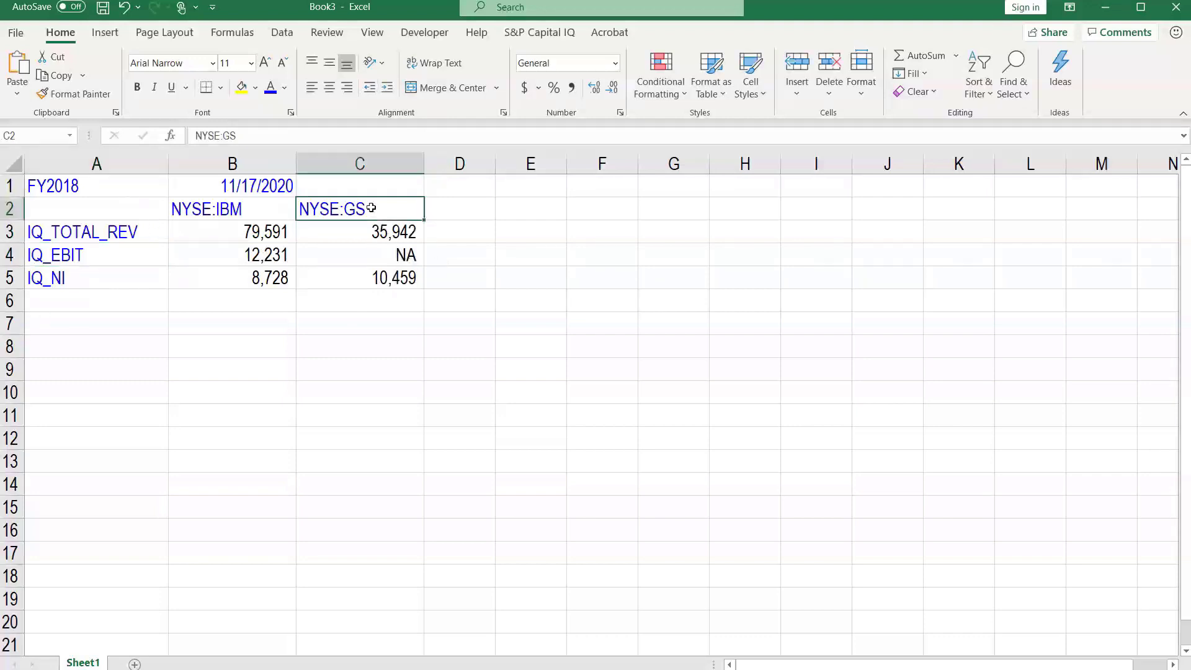
pyautogui.click(287, 136)
pyautogui.press('BackSpace')
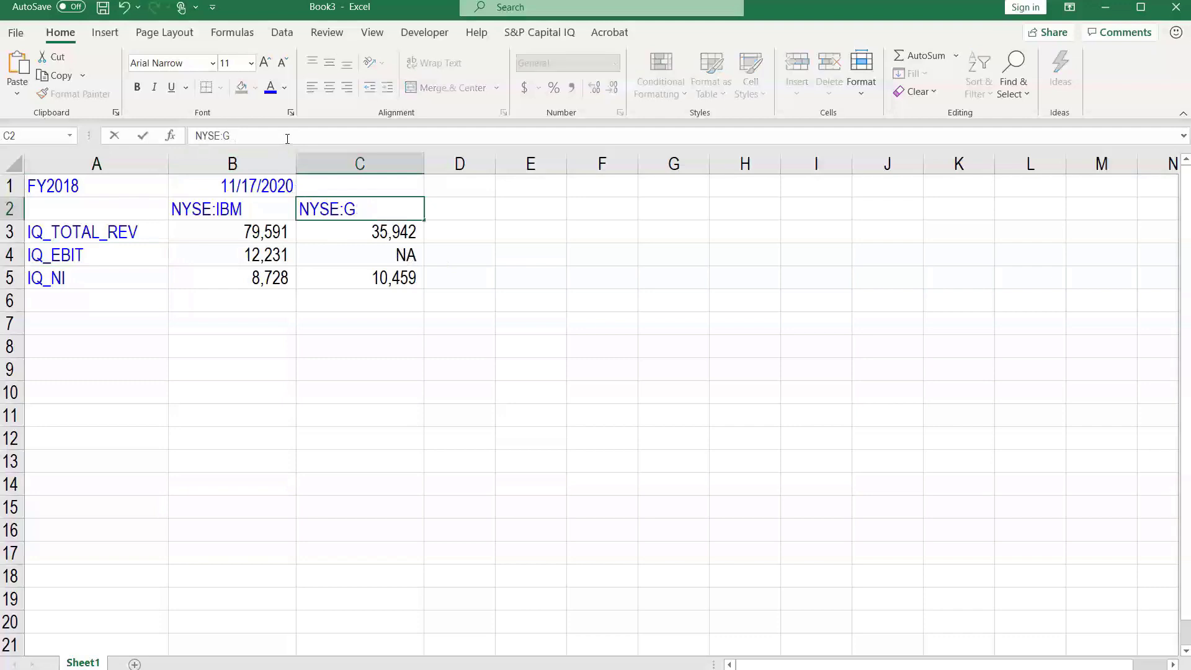
pyautogui.write('E')
pyautogui.hotkey('ctrl', 'Return')
pyautogui.press('Down')
pyautogui.press('Down')
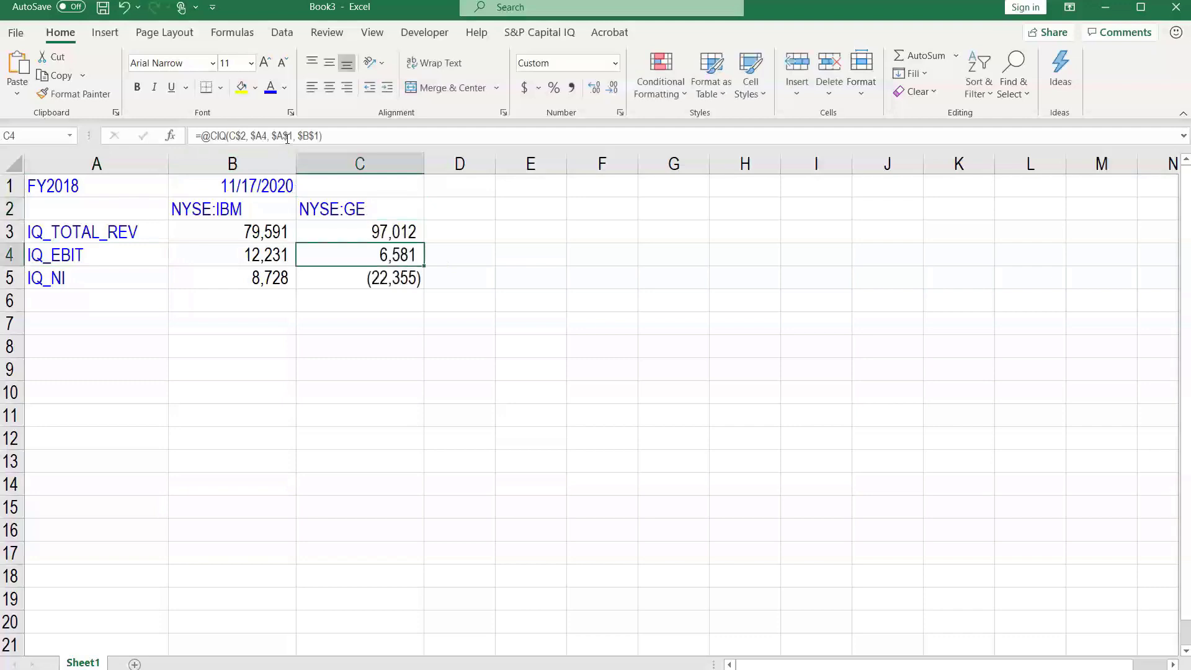
# Insert a blank row above the IQ_TOTAL_REV row, directly below the tickers.
pyautogui.press('Left')
pyautogui.press('Down')
pyautogui.press('Down')
pyautogui.press('Left')
pyautogui.press('Up')
pyautogui.press('Up')
pyautogui.press('Up')
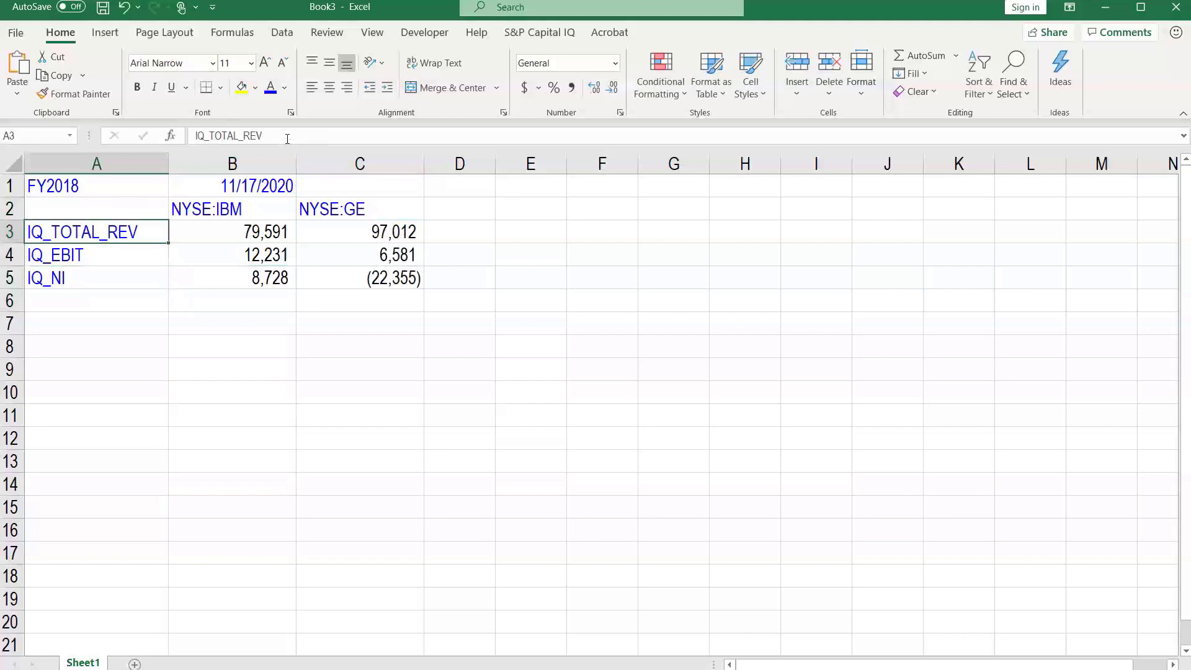
pyautogui.hotkey('alt', 'h')
pyautogui.press('i')
pyautogui.press('r')
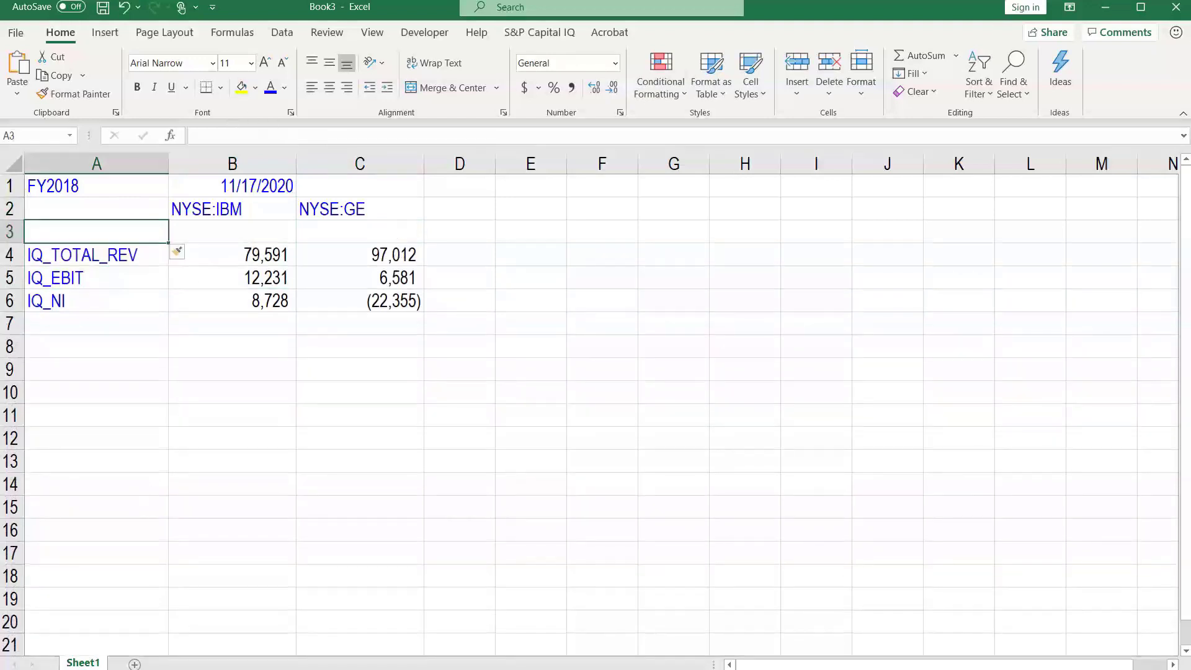
# Start a Capital IQ formula for cell B3 and find the Company Name data item using the keyword "company name".
pyautogui.click(518, 36)
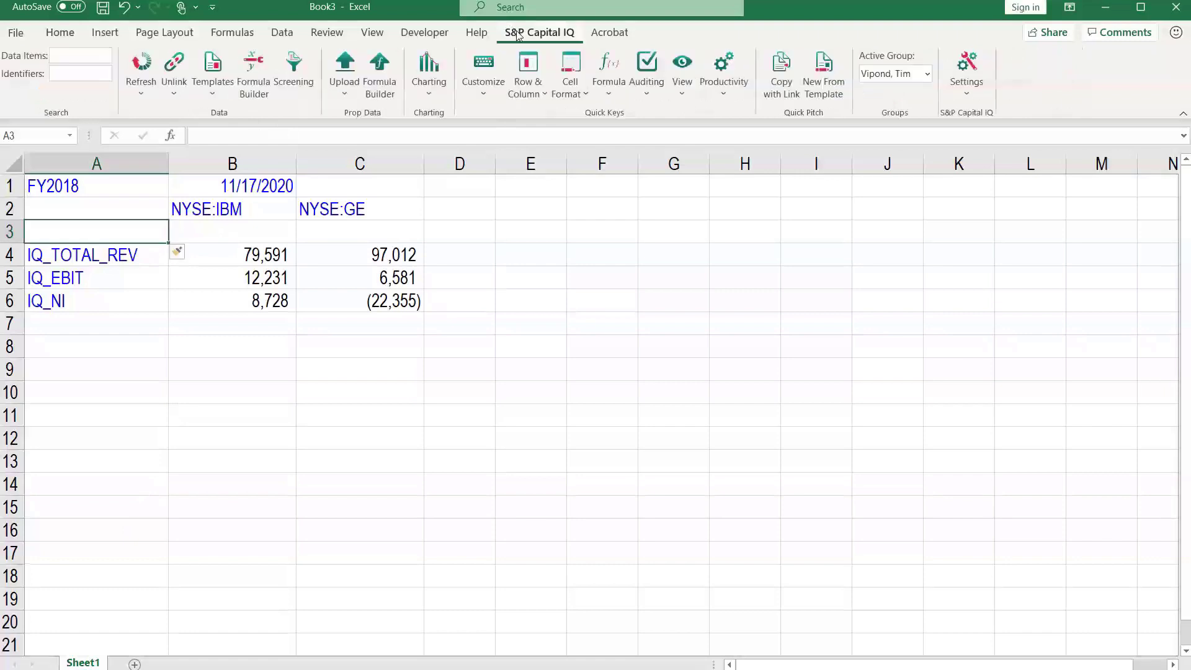
pyautogui.click(265, 87)
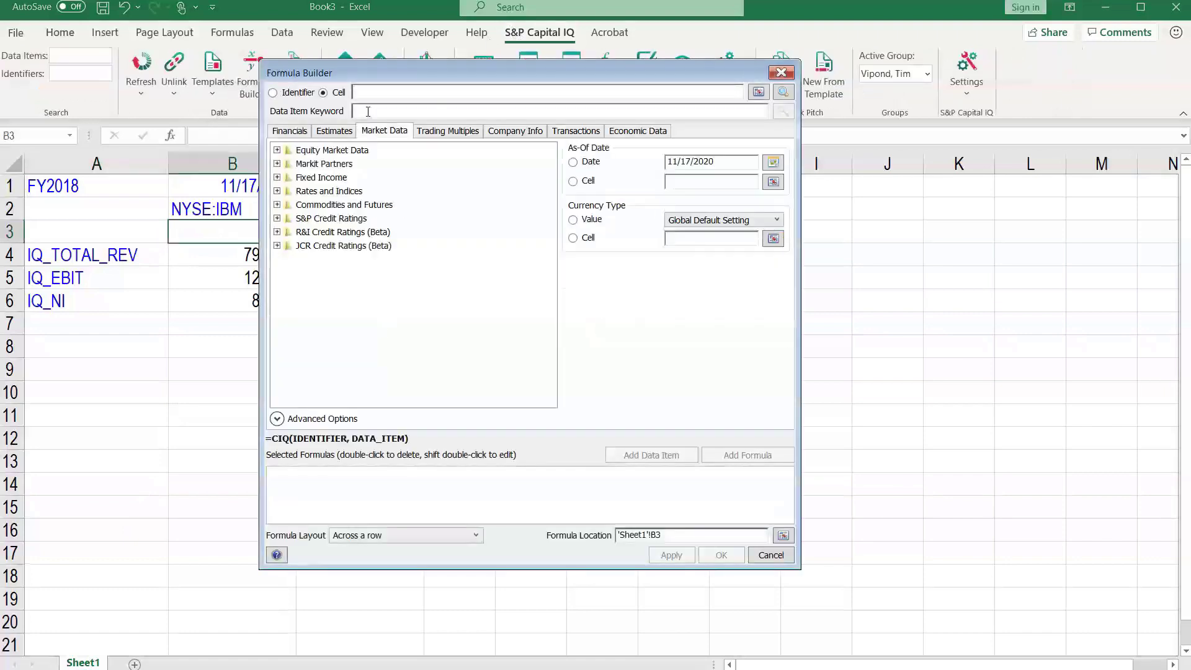
pyautogui.click(368, 111)
pyautogui.write('compa')
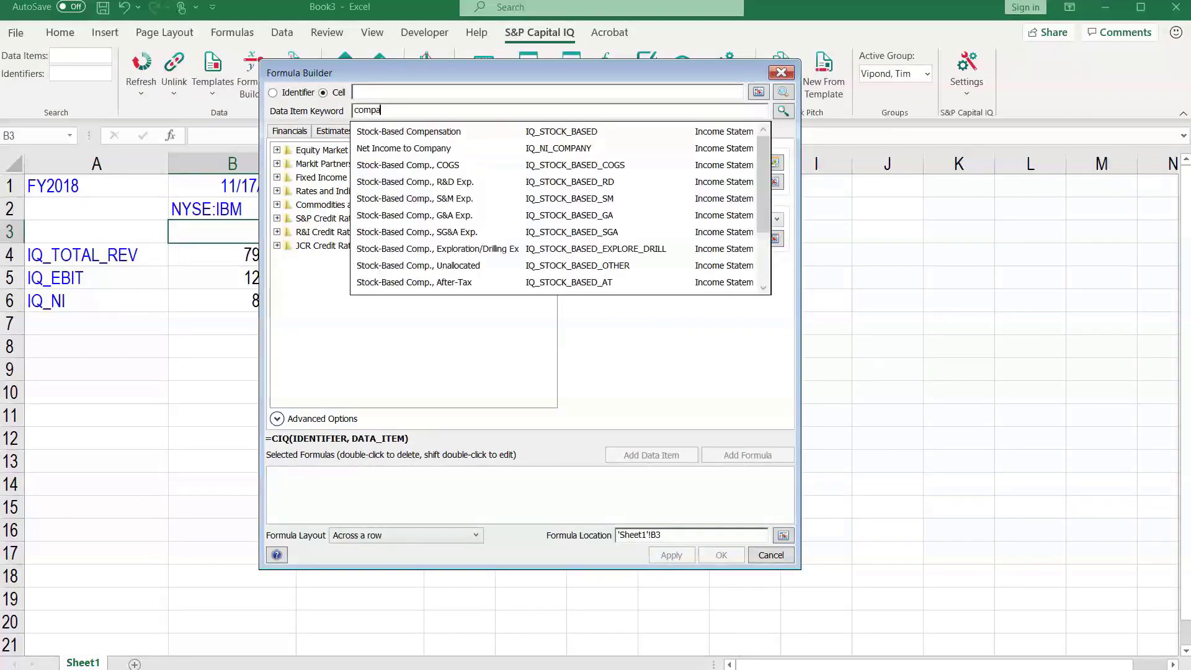
pyautogui.write('ny name')
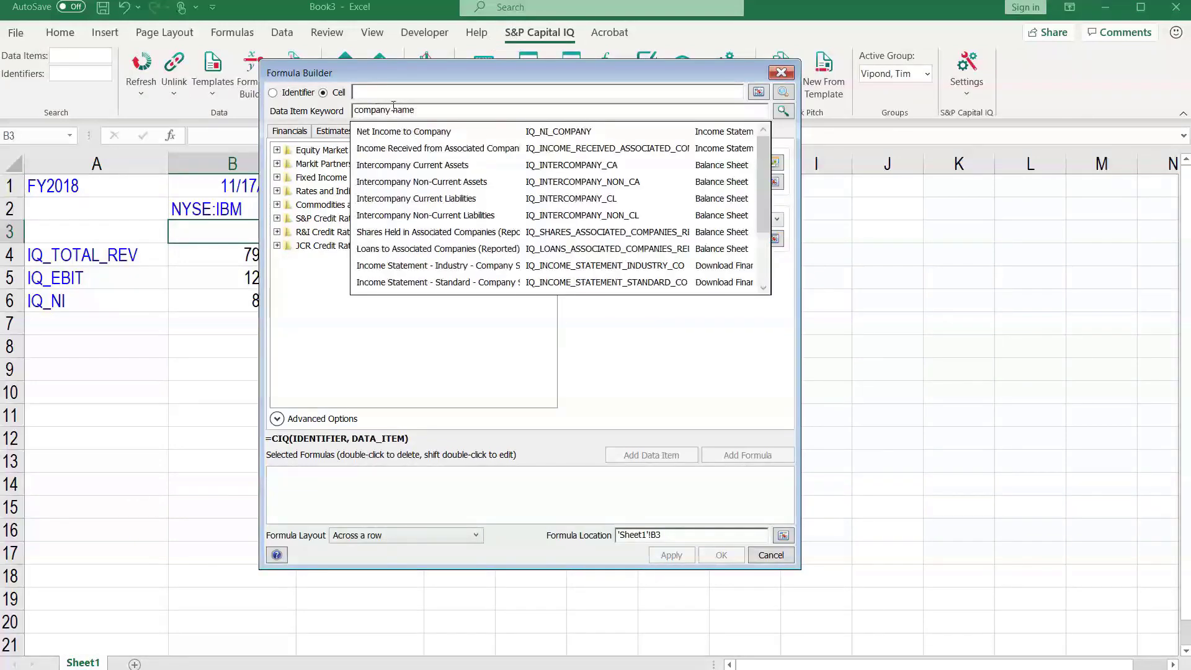
pyautogui.click(402, 151)
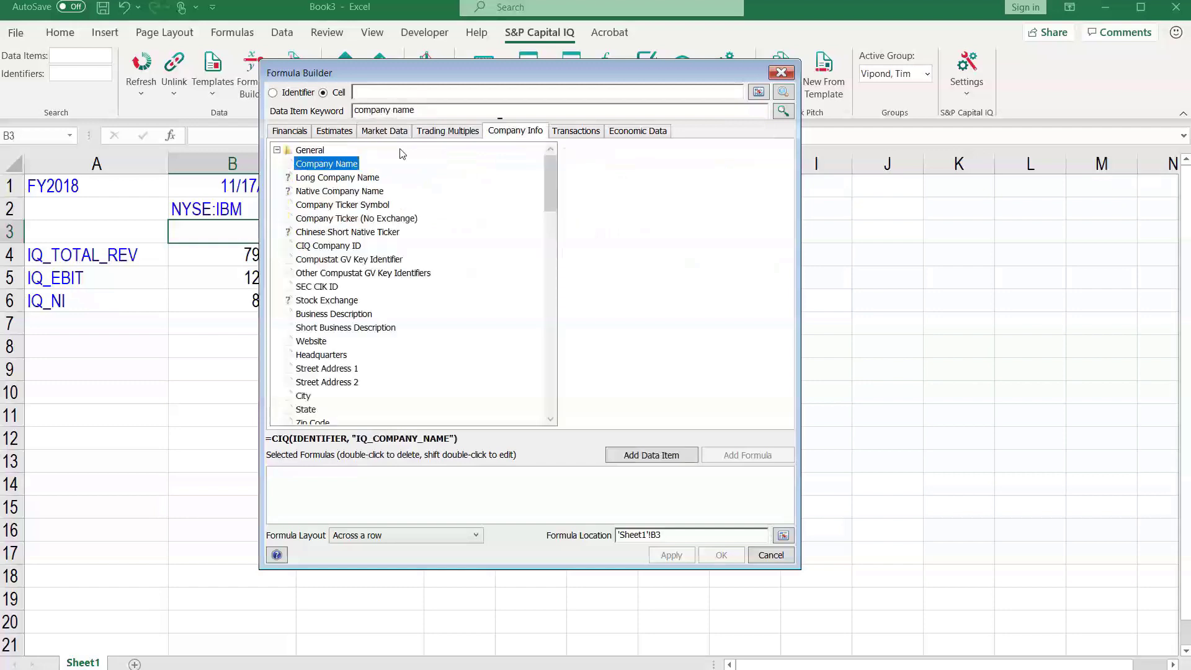
# Set cell B2 as the identifier and insert the Company Name formula into B3.
pyautogui.click(227, 208)
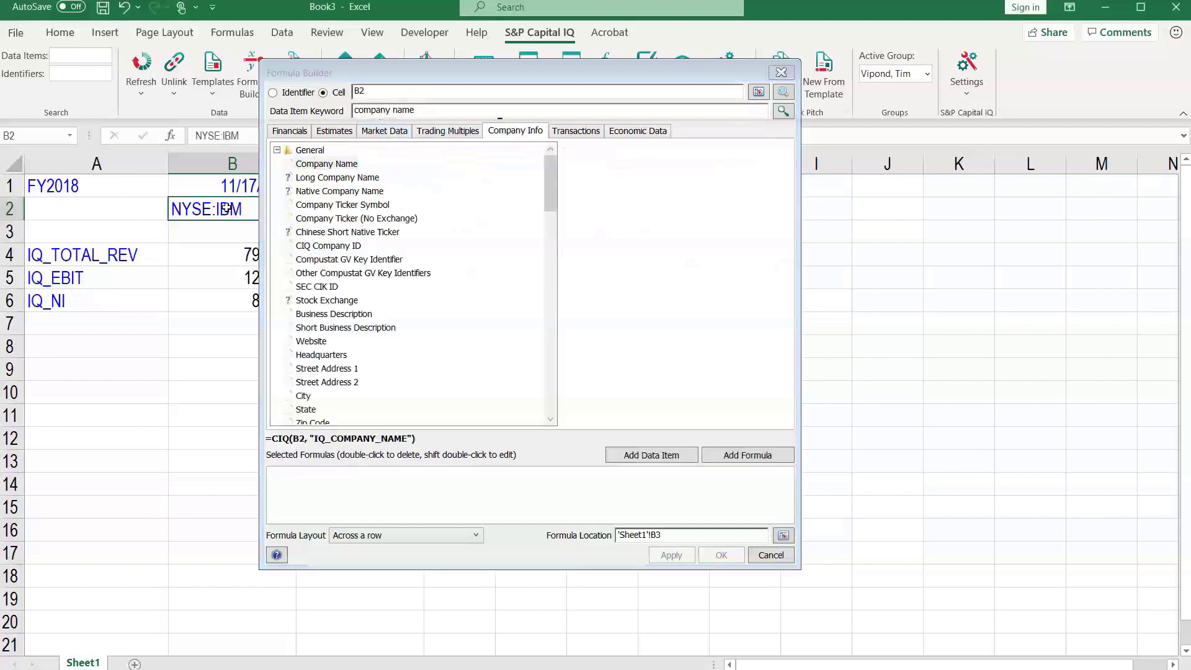
pyautogui.click(341, 169)
pyautogui.doubleClick(341, 169)
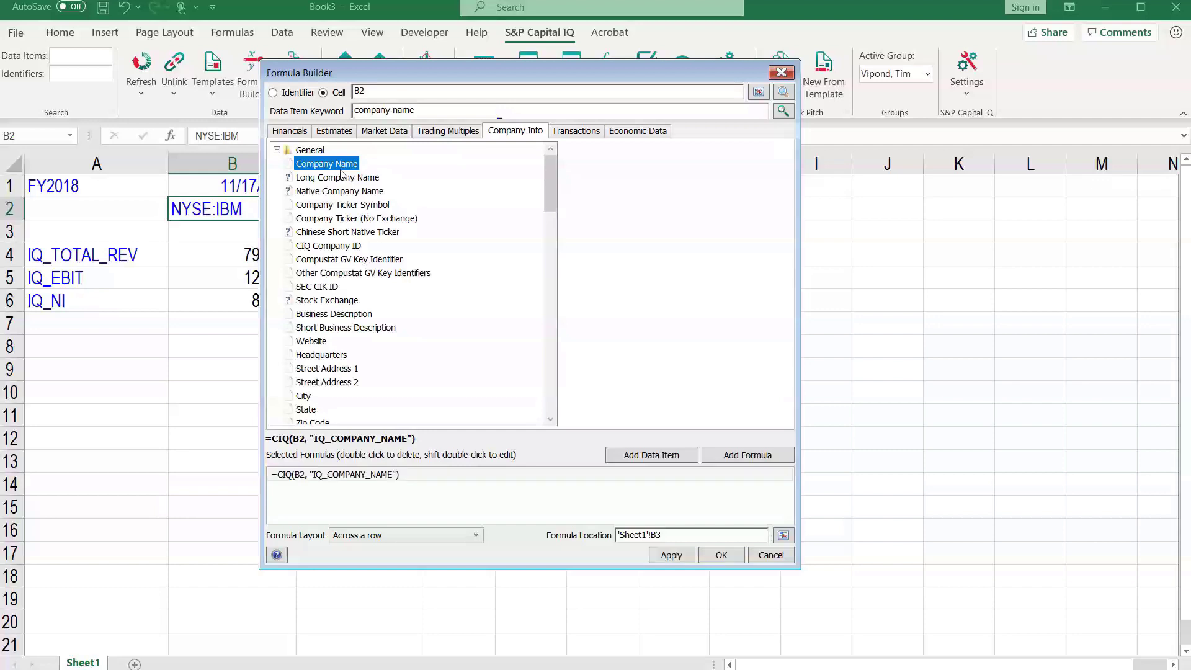
pyautogui.click(717, 556)
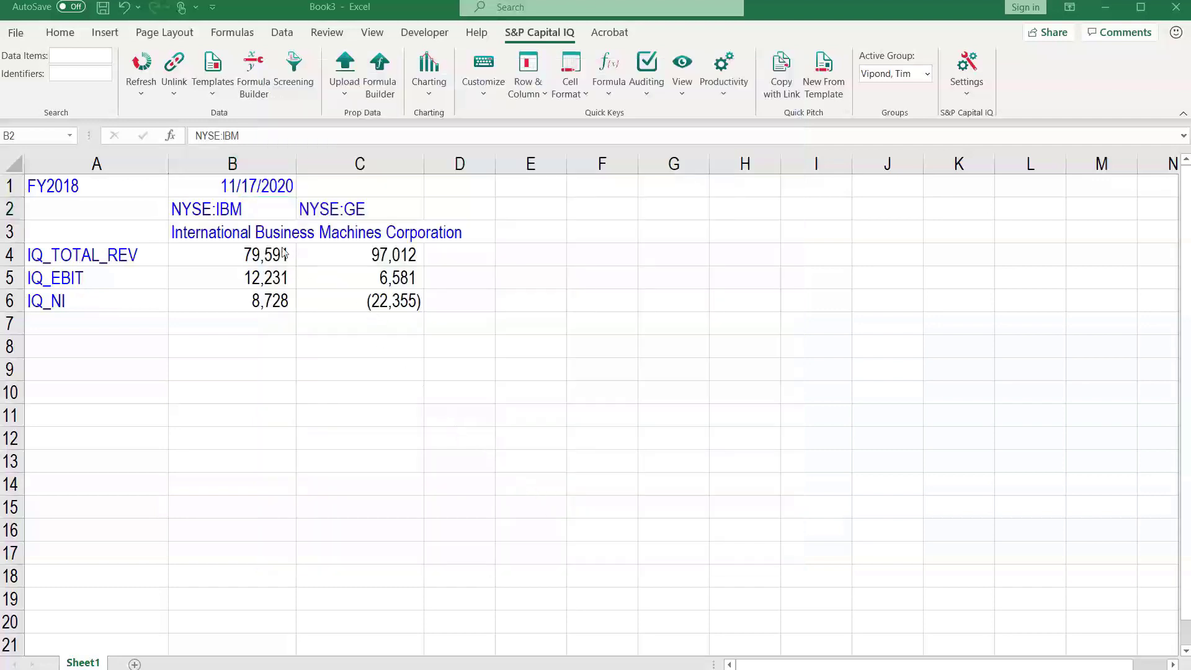
# Fill the company name formula from B3 right into C3.
pyautogui.click(269, 238)
pyautogui.press('Right')
pyautogui.hotkey('ctrl', 'r')
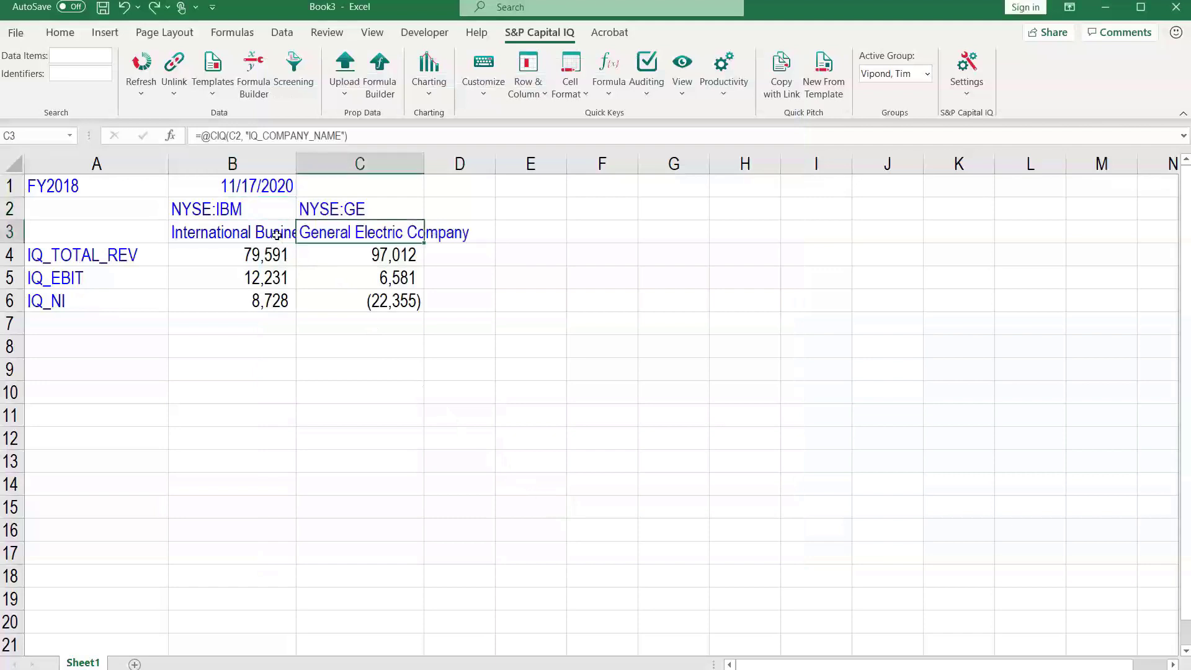
# Change the font colour of the company names in B3:C3 to black.
pyautogui.click(277, 235)
pyautogui.hotkey('shift', 'Right')
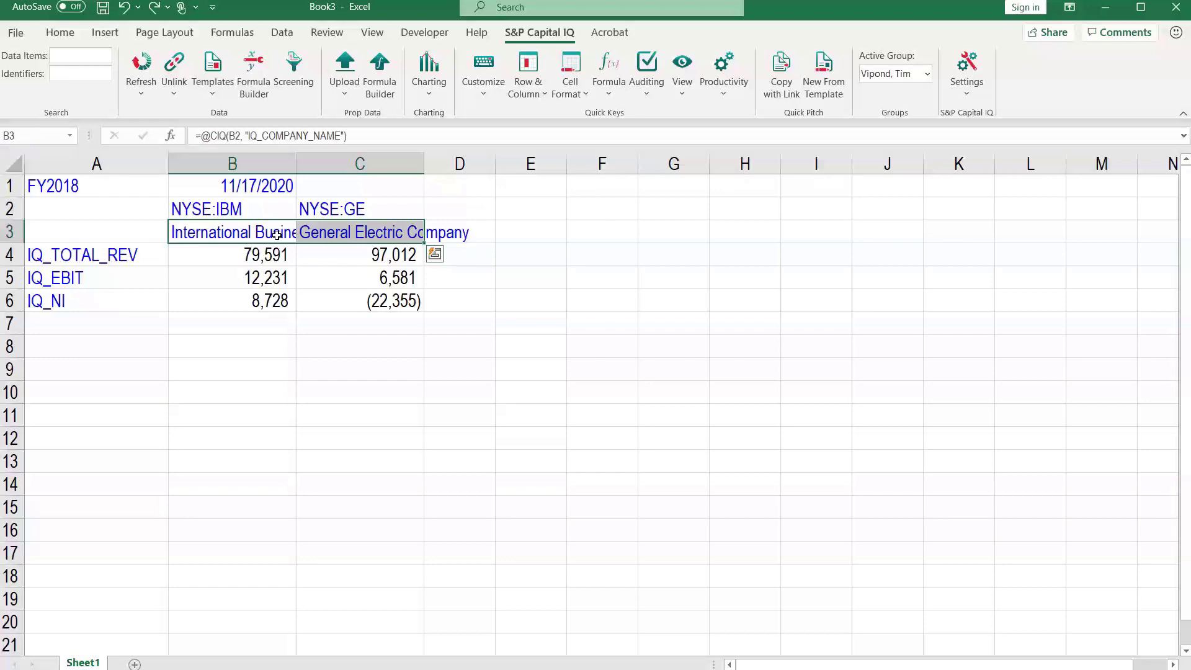
pyautogui.click(372, 360)
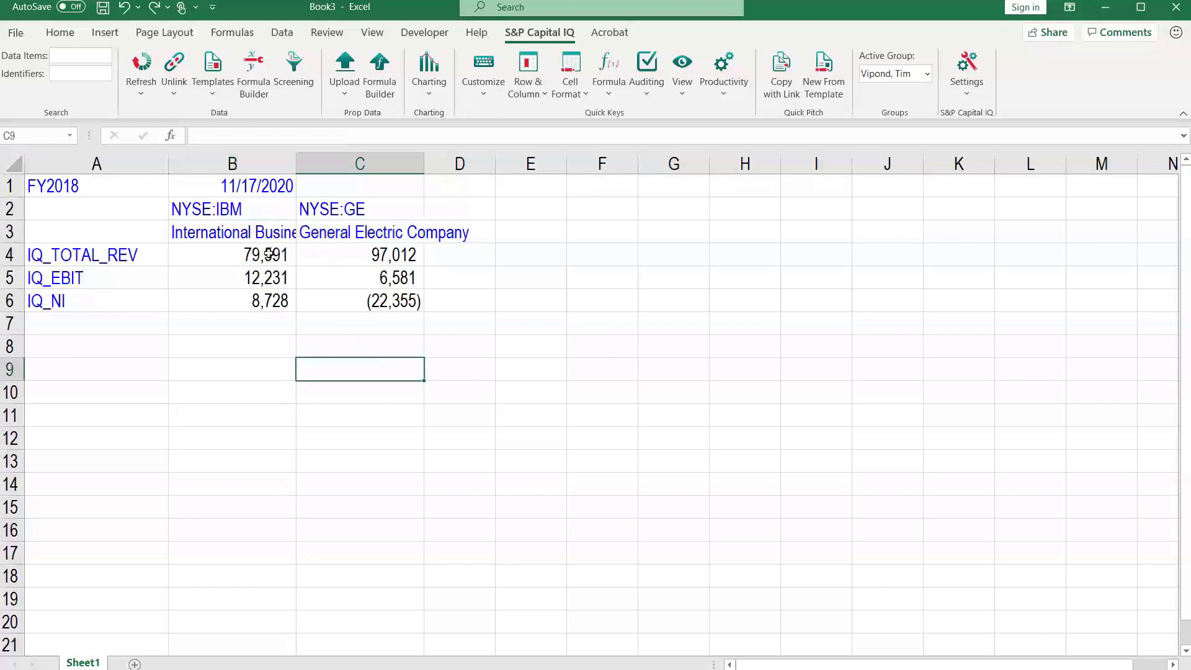
pyautogui.moveTo(268, 234); pyautogui.dragTo(315, 231)
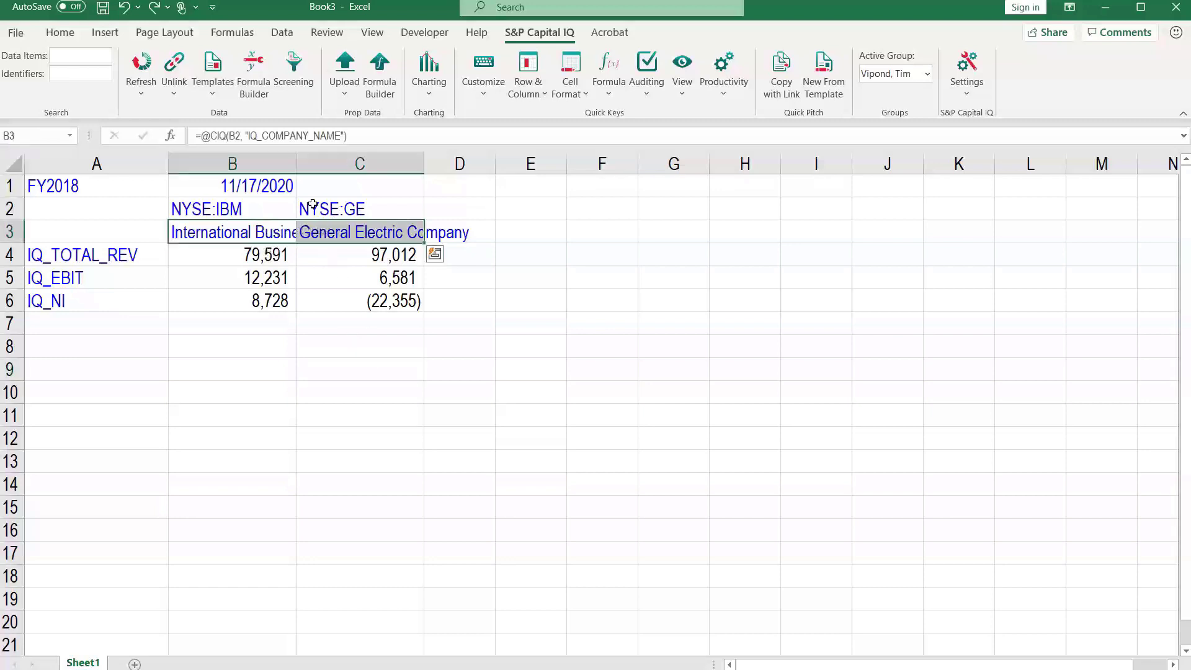
pyautogui.click(60, 32)
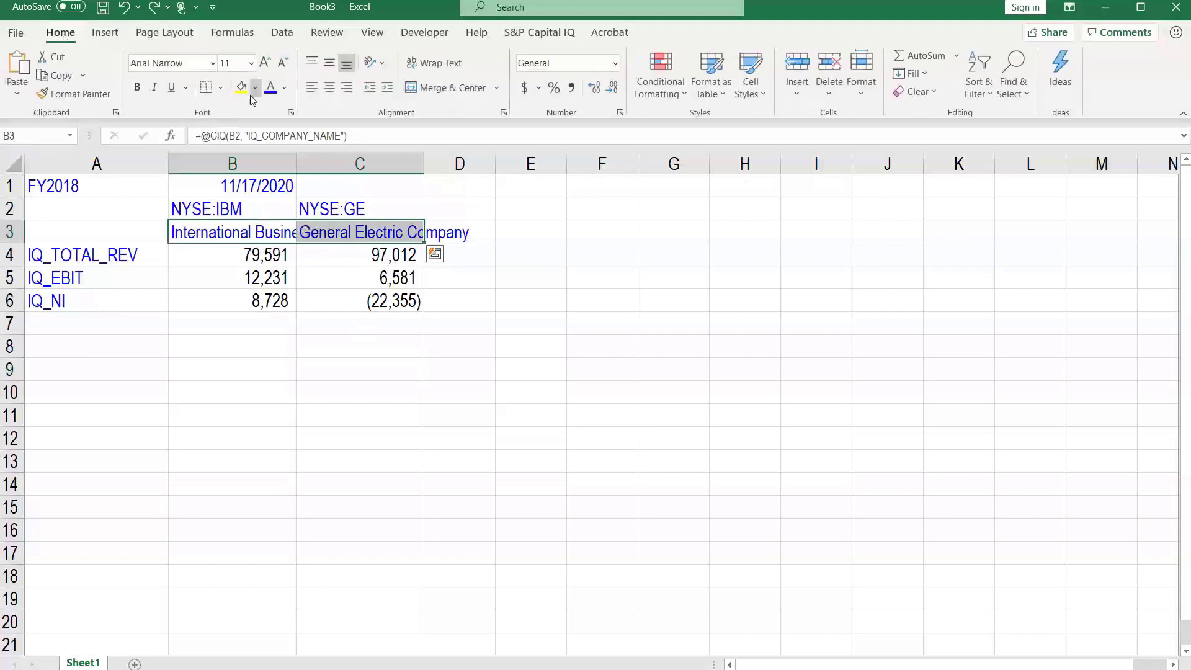
pyautogui.click(285, 88)
pyautogui.click(291, 110)
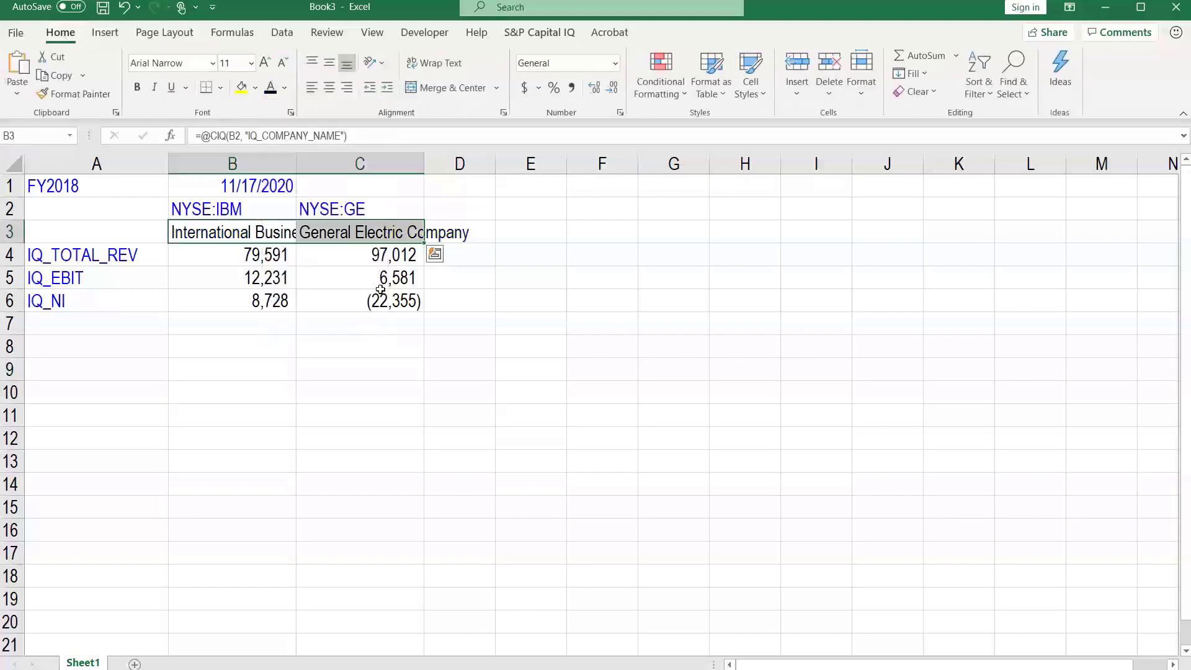
pyautogui.click(355, 370)
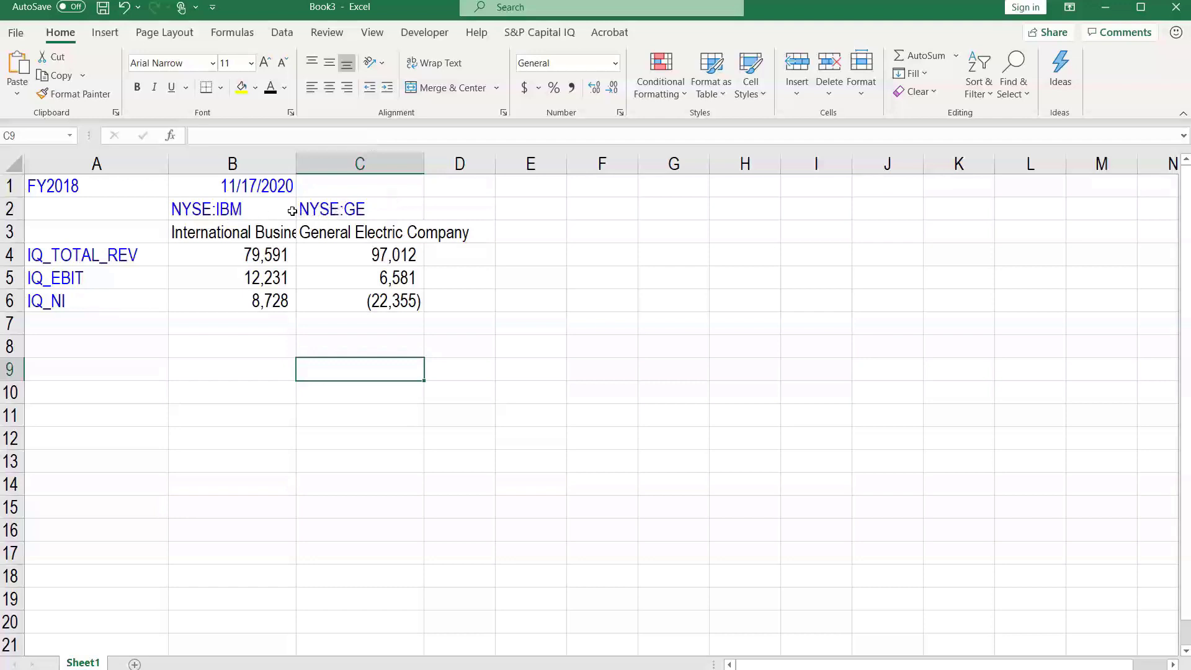
# Examine the financial results in B4:C6 and the ticker cell references in the company name formulas in B3 and C3.
pyautogui.moveTo(291, 254); pyautogui.dragTo(332, 298)
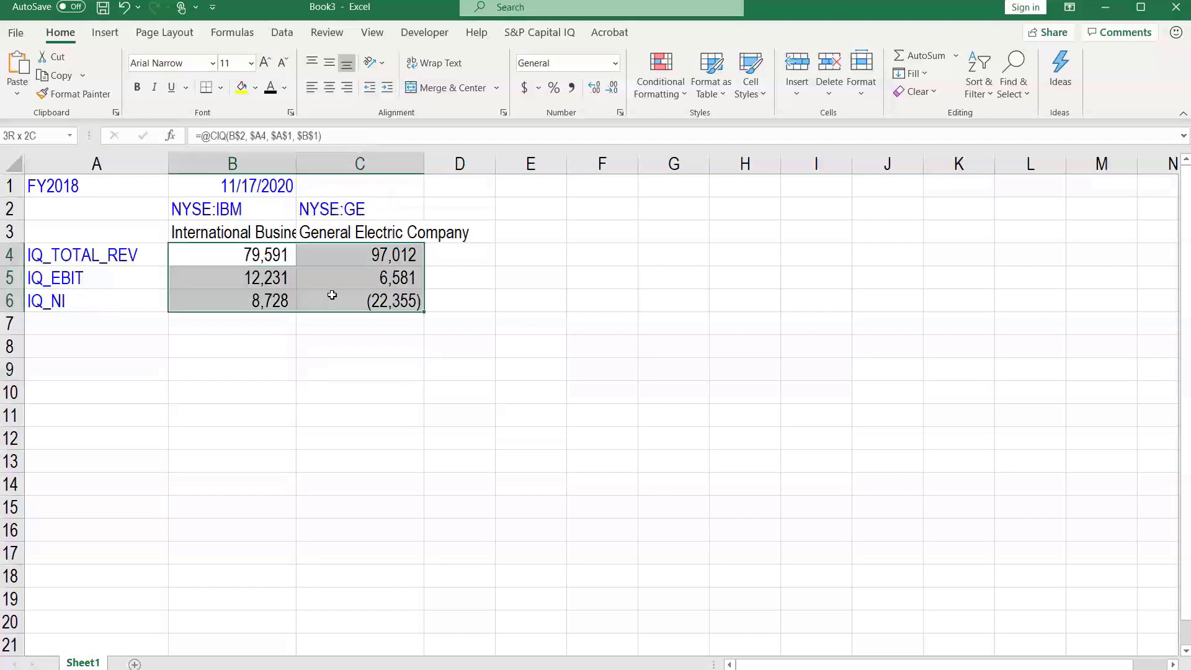
pyautogui.click(332, 354)
pyautogui.click(335, 234)
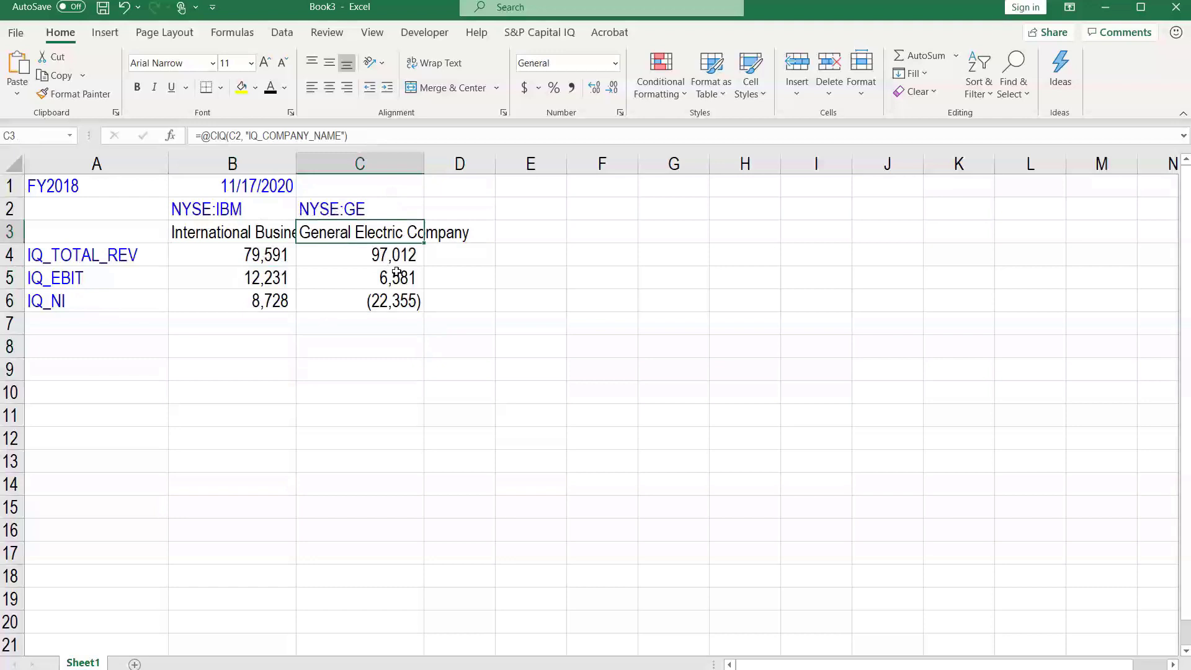
pyautogui.press('F2')
pyautogui.press('Escape')
pyautogui.press('Left')
pyautogui.press('F2')
pyautogui.press('Escape')
pyautogui.press('Right')
pyautogui.press('F2')
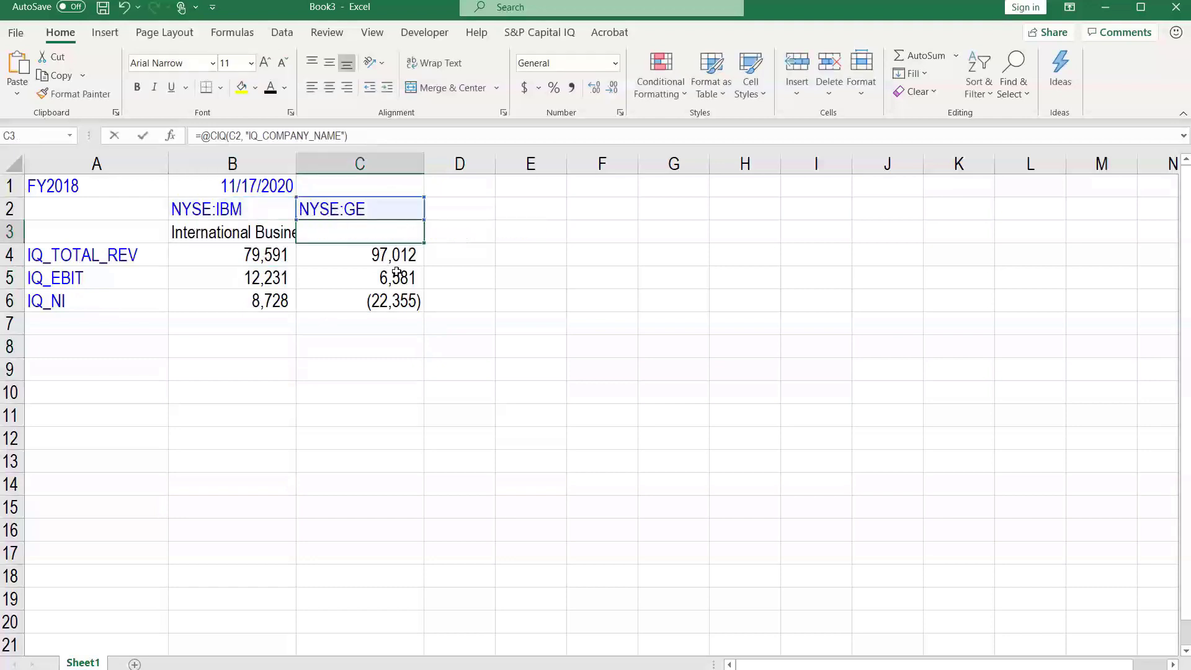
pyautogui.press('Escape')
pyautogui.press('Left')
pyautogui.press('Right')
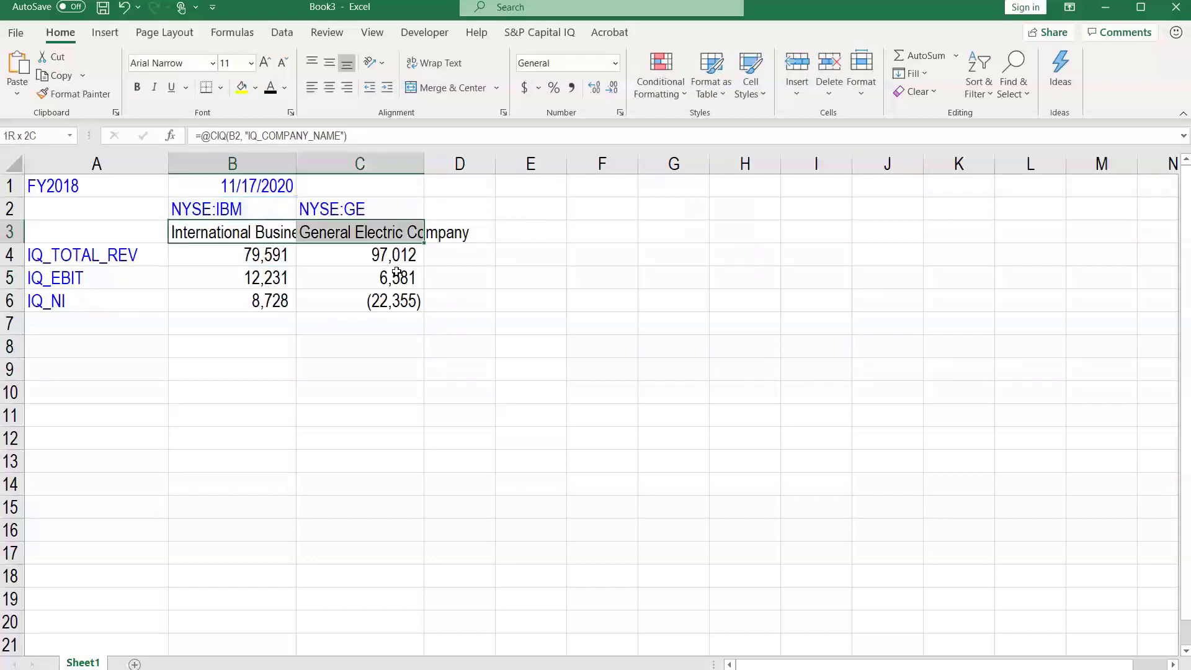
pyautogui.press('Left')
pyautogui.press('Left')
pyautogui.press('Up')
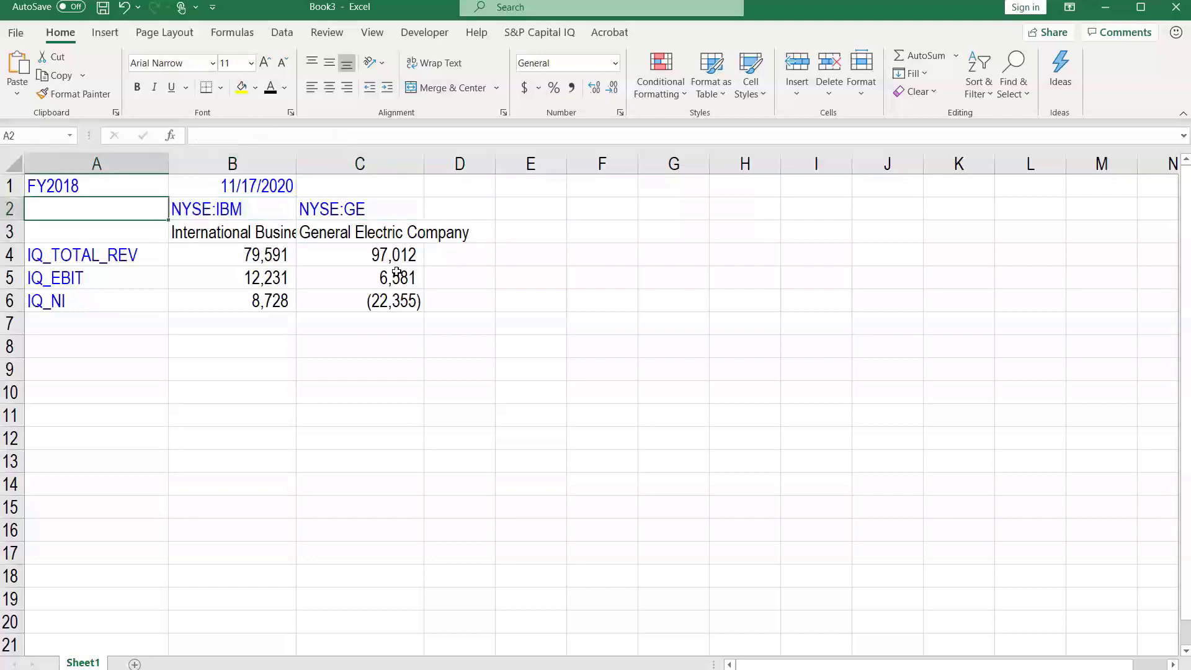